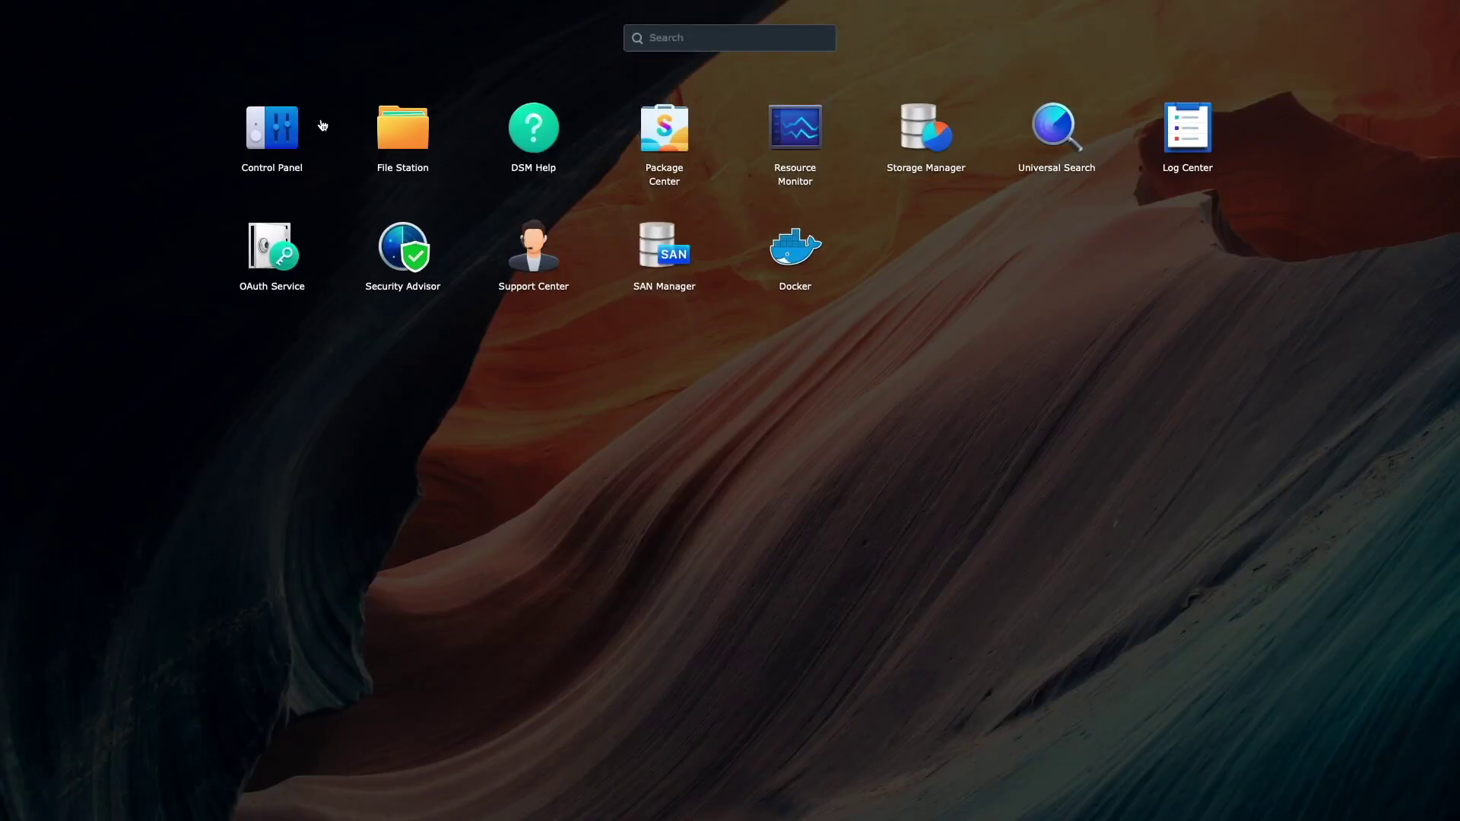
- Launch the Docker package from the DSM Main Menu
{"action": "left_click", "coordinate": [766, 256]}
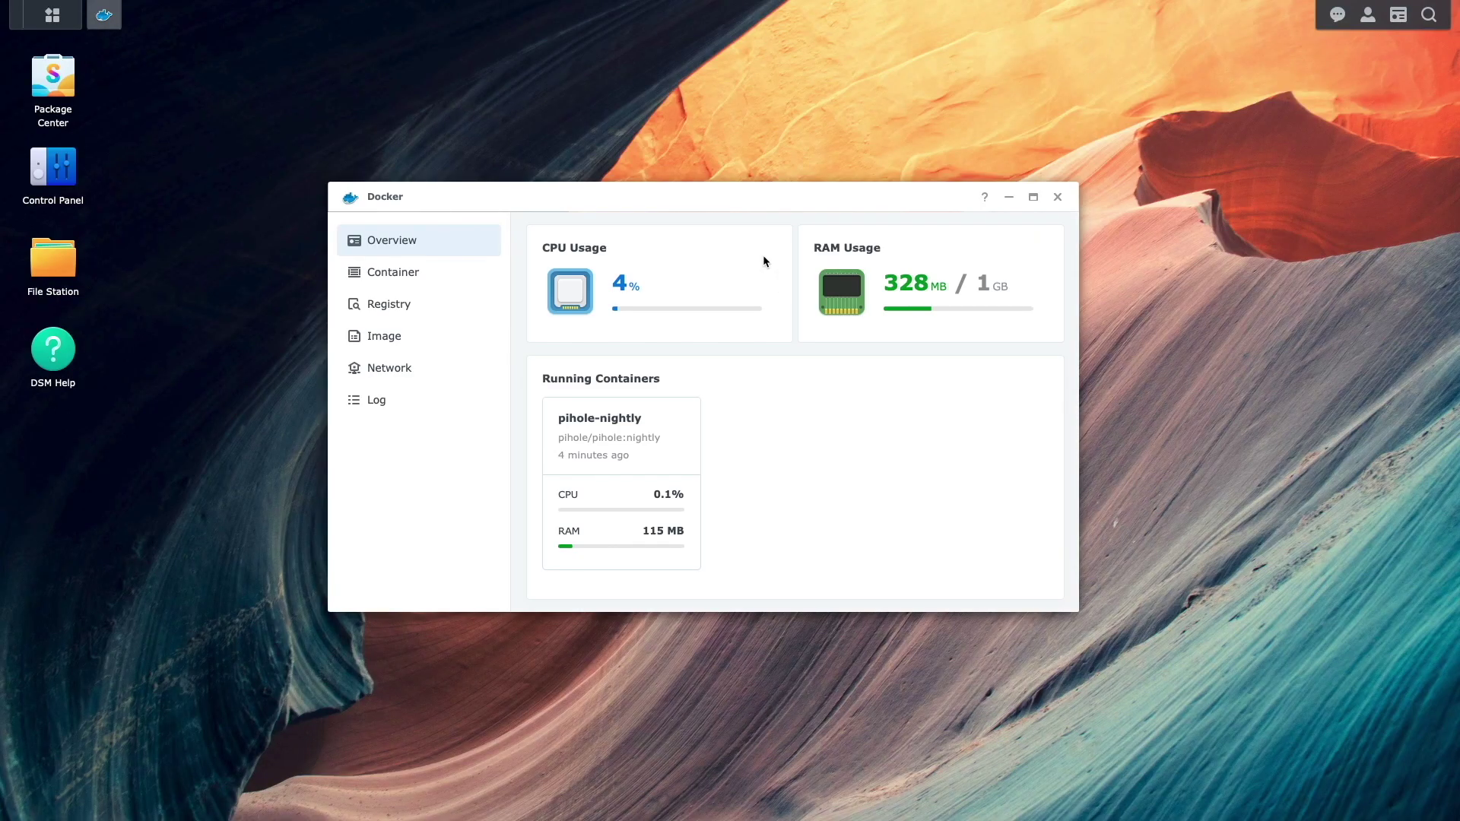
- Show Docker's container list with pihole-nightly running from pihole/pihole:nightly
{"action": "left_click", "coordinate": [472, 276]}
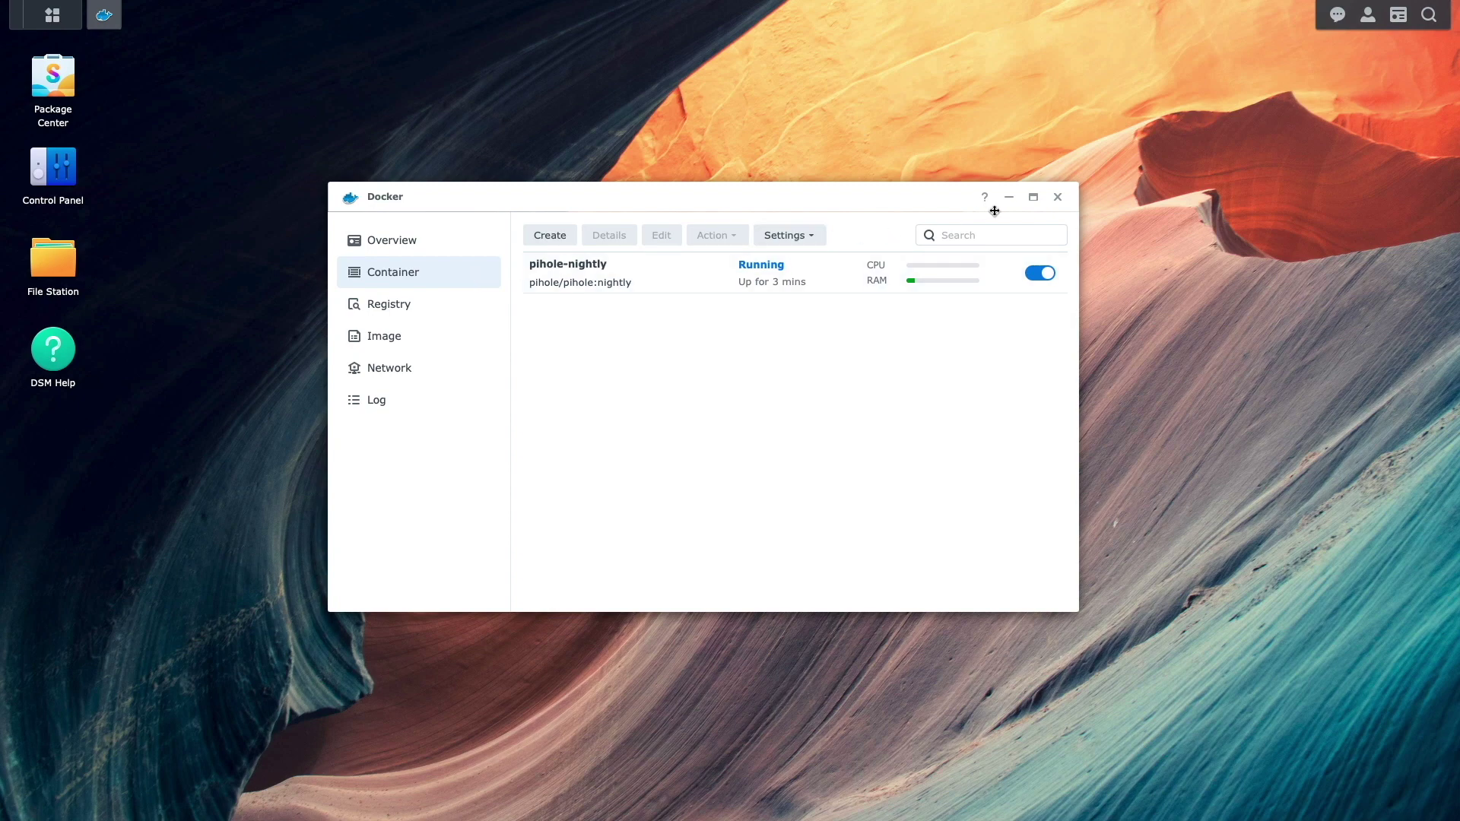
- Close Docker and install the Git Server package from Package Center
{"action": "left_click", "coordinate": [1057, 197]}
{"action": "left_click", "coordinate": [64, 90]}
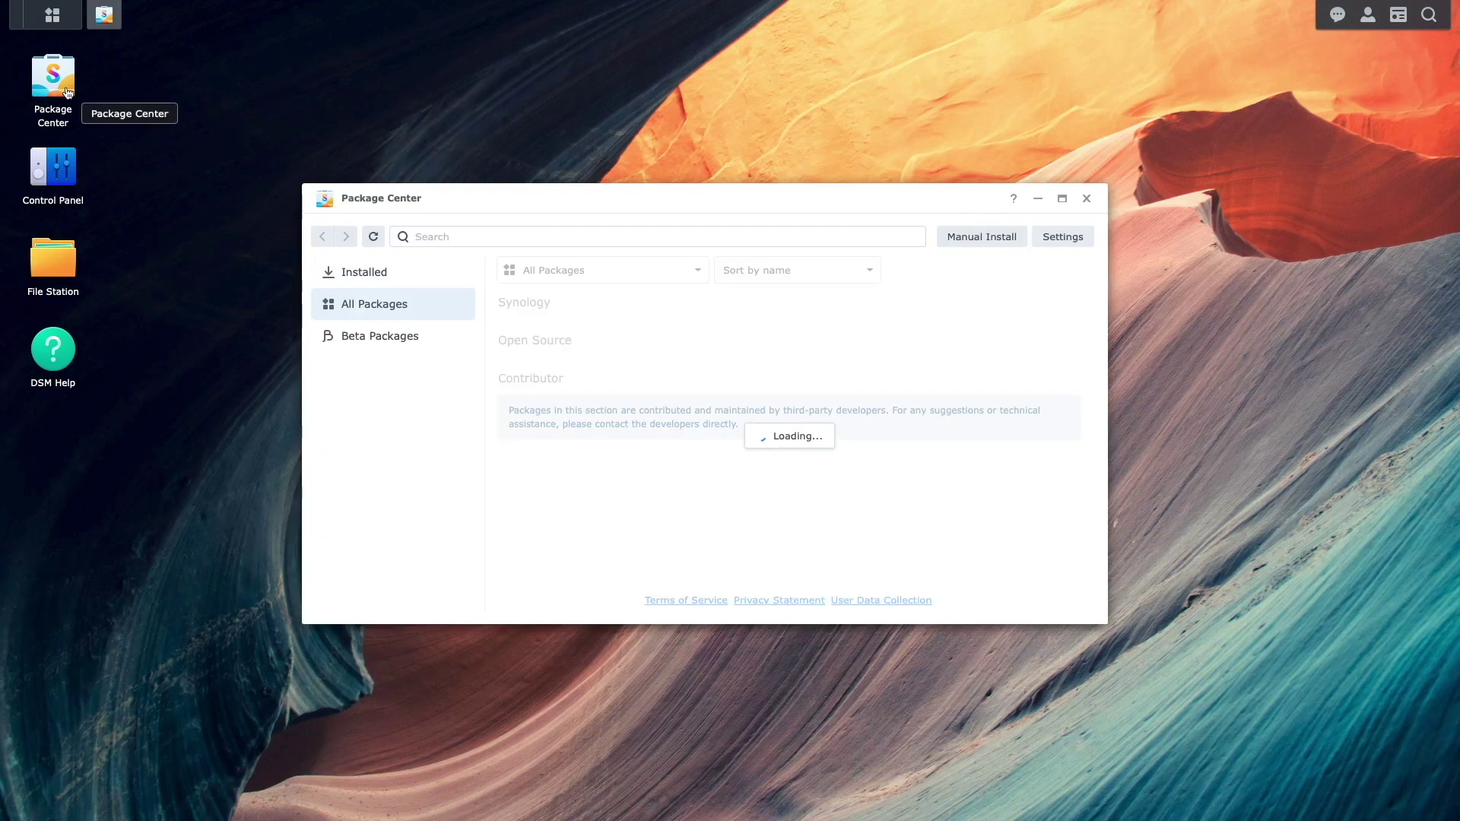
{"action": "left_click", "coordinate": [425, 236]}
{"action": "type", "text": "git"}
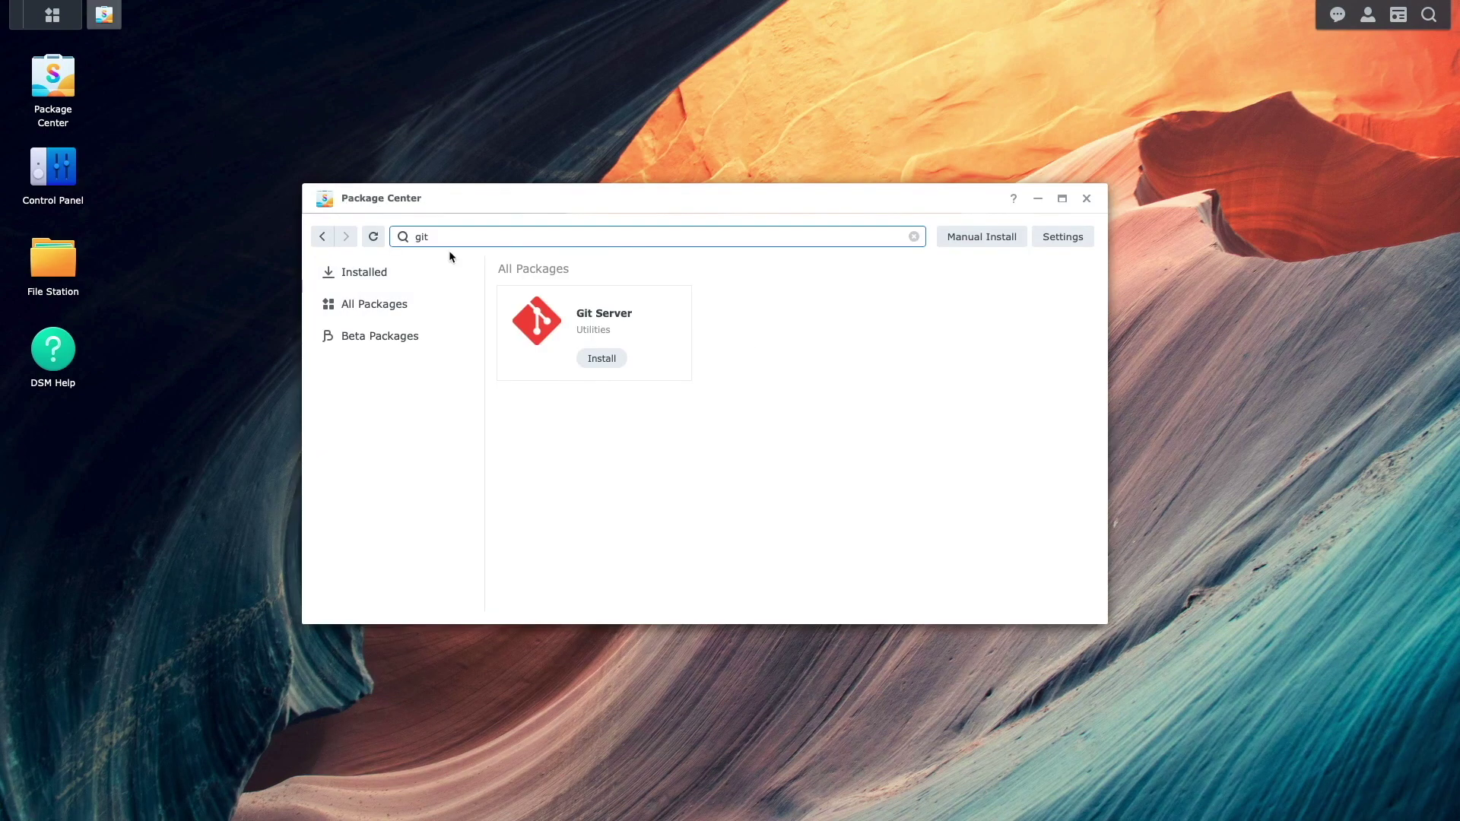
{"action": "left_click", "coordinate": [584, 360]}
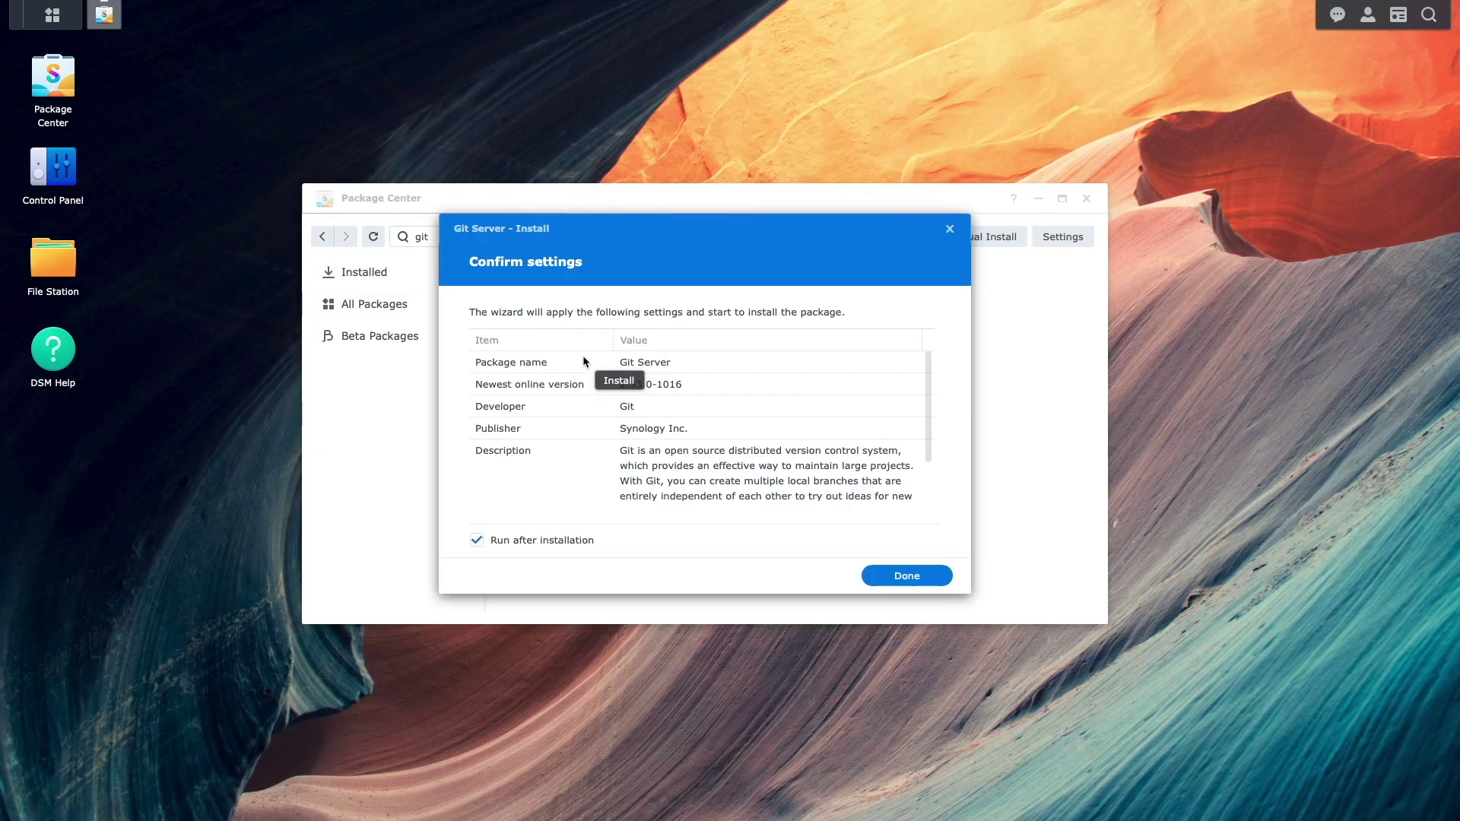
{"action": "key", "text": "Return"}
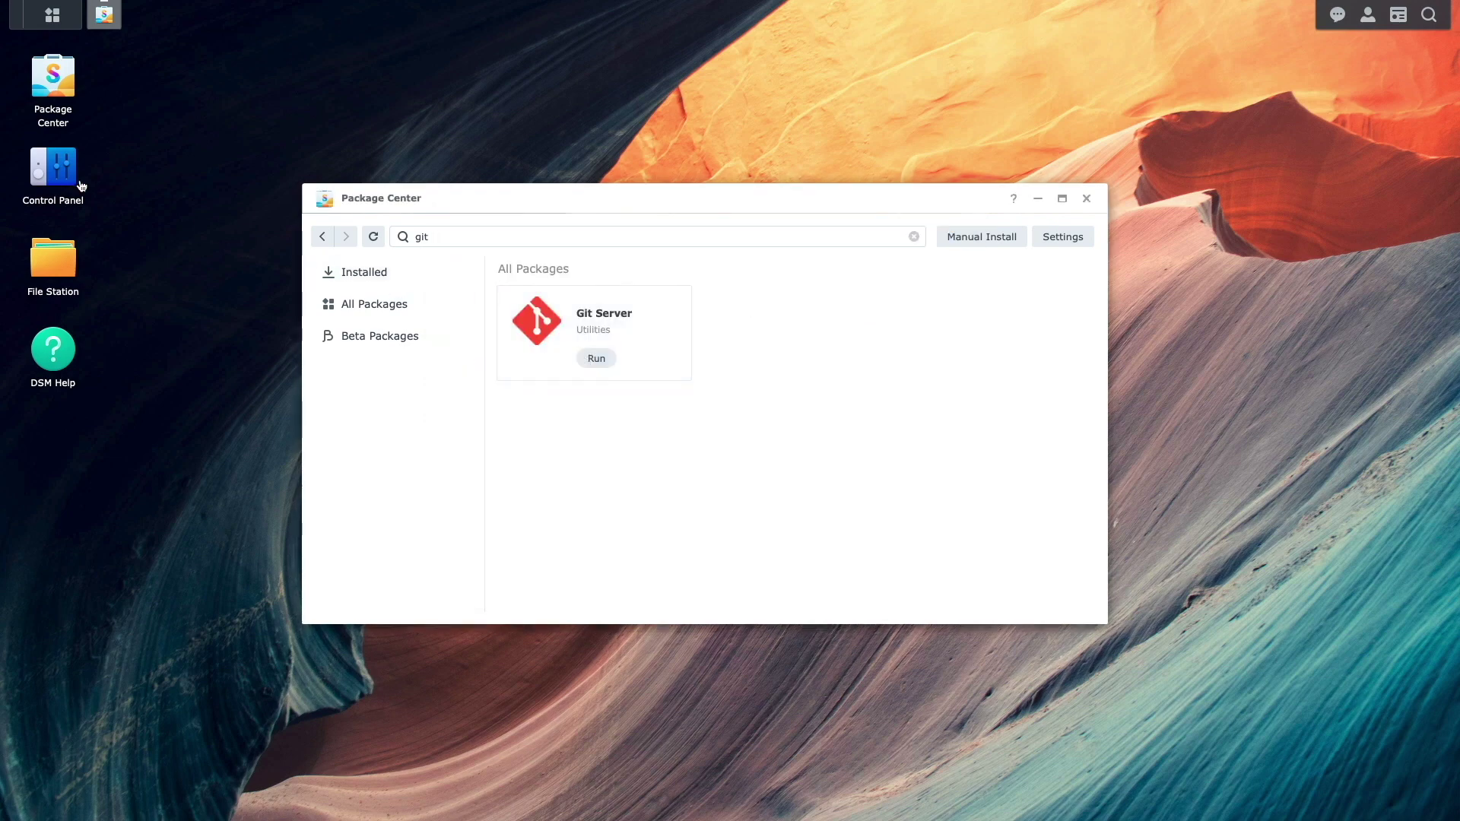
- Enable the SSH service on port 22 in Control Panel's Terminal & SNMP settings
{"action": "left_click", "coordinate": [75, 183]}
{"action": "left_click", "coordinate": [613, 420]}
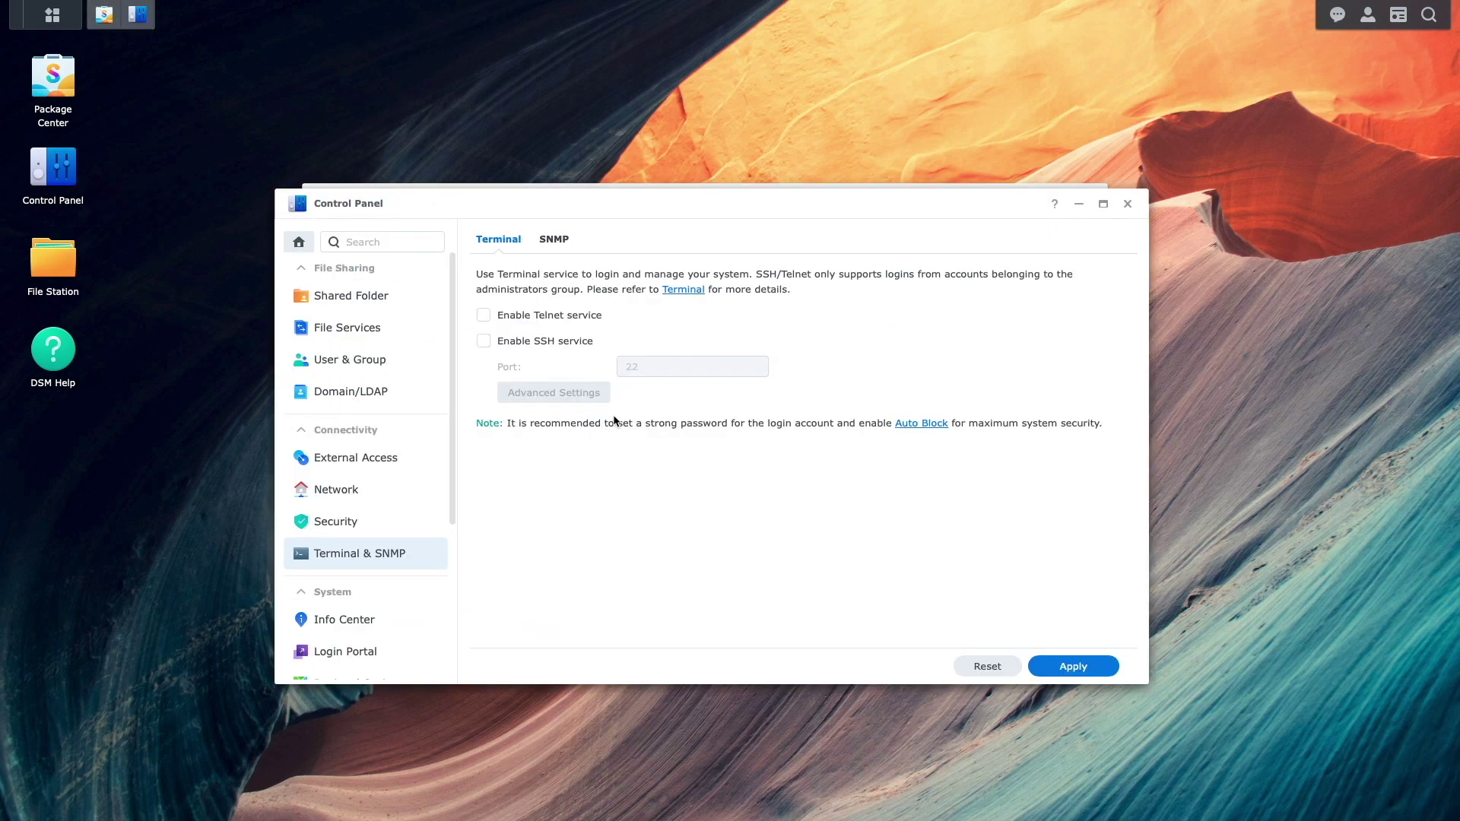
{"action": "left_click", "coordinate": [551, 343]}
{"action": "left_click", "coordinate": [1073, 666]}
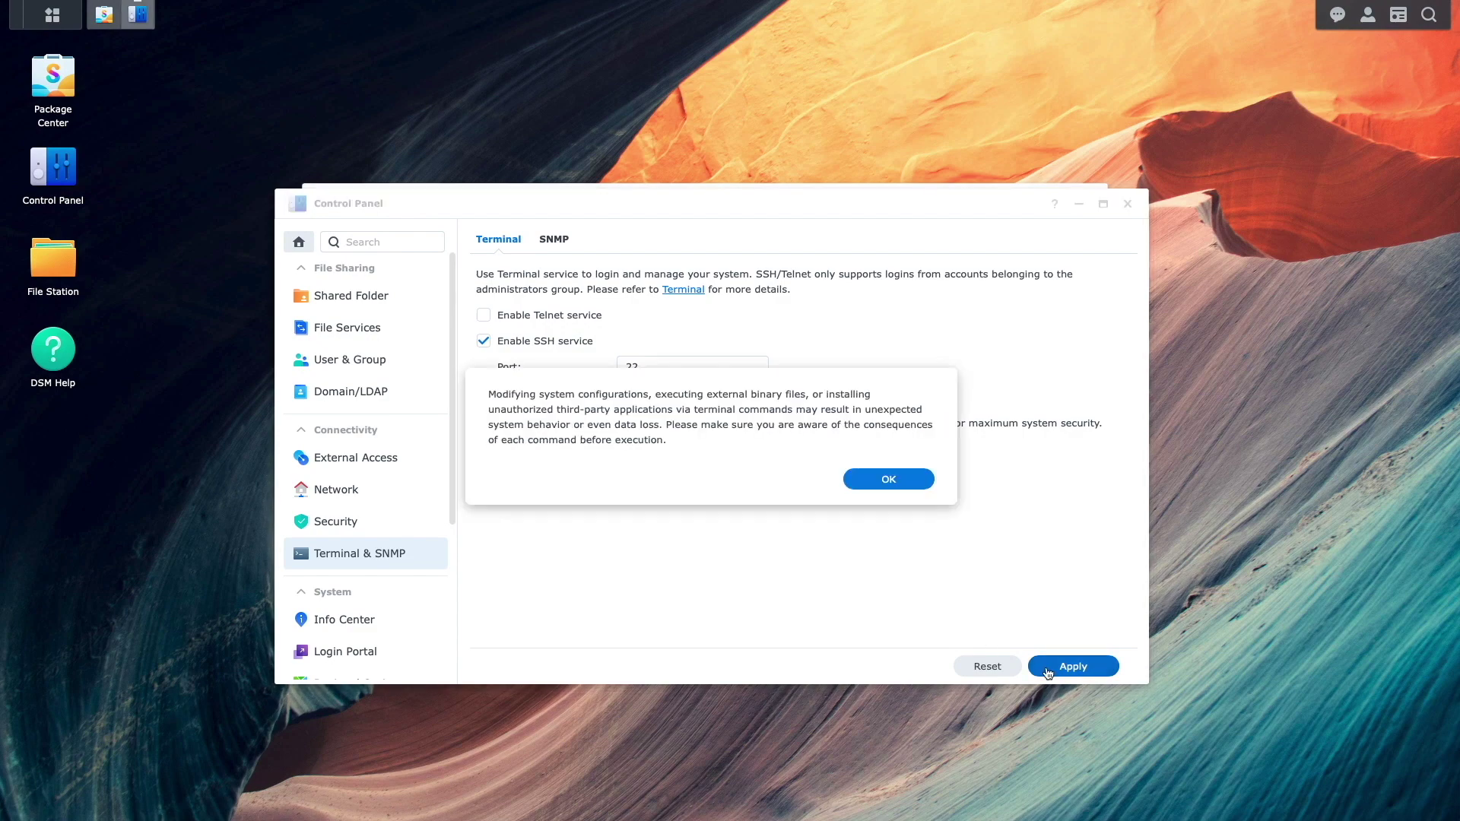
{"action": "left_click", "coordinate": [914, 491]}
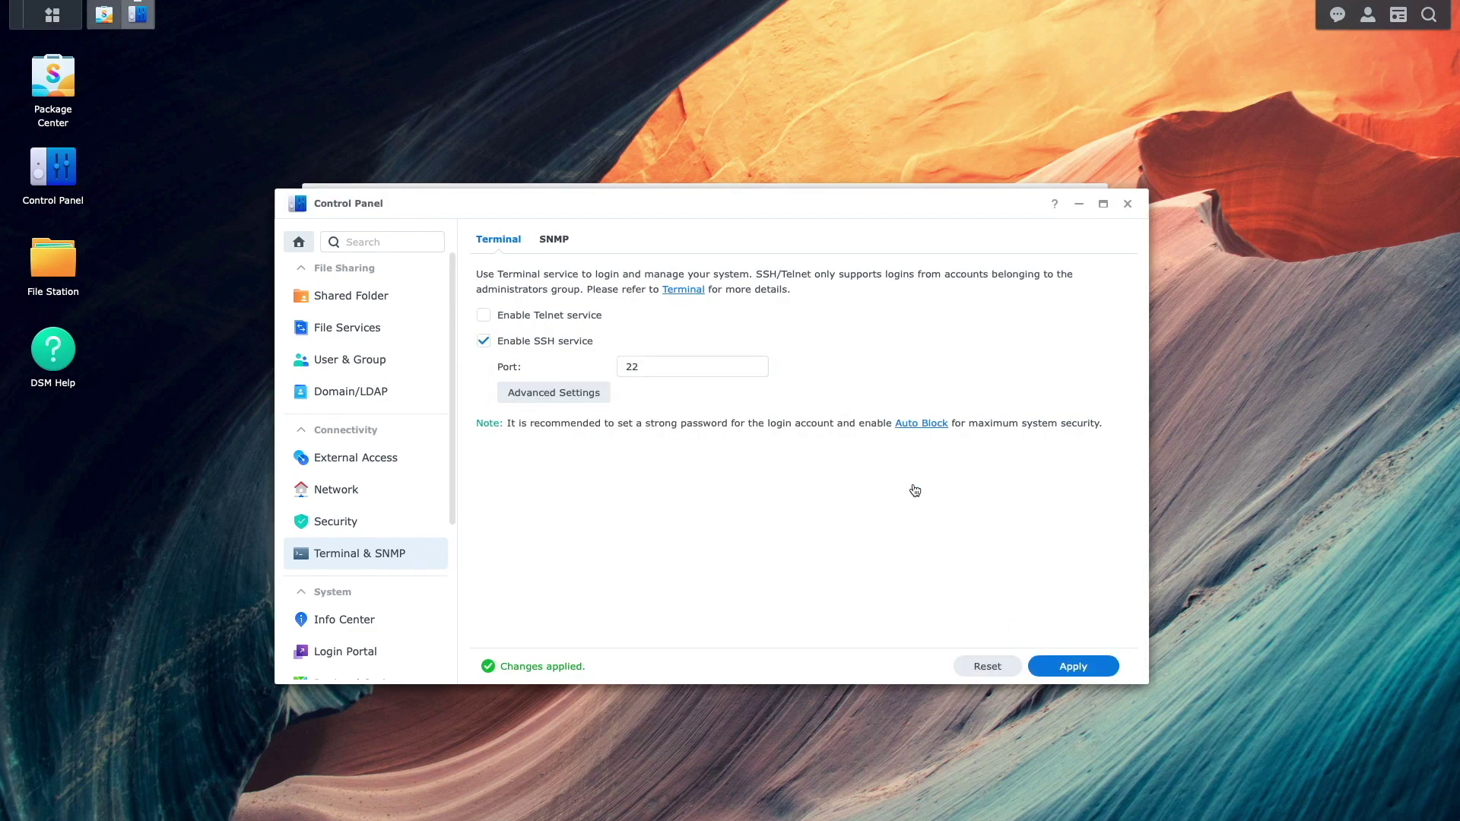
- Close Control Panel and run the installed Git Server package
{"action": "left_click", "coordinate": [1127, 205]}
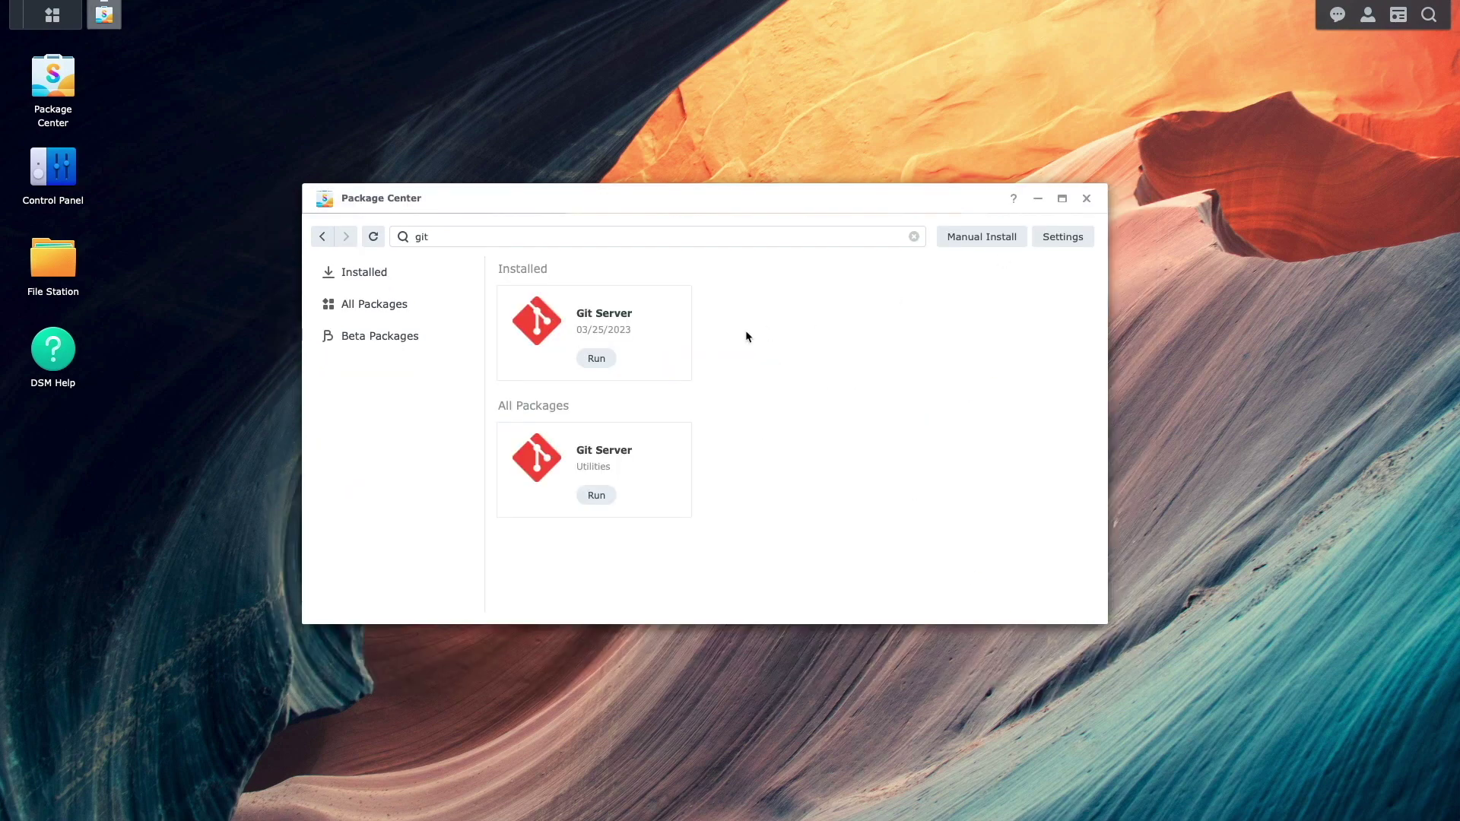
{"action": "left_click", "coordinate": [614, 363]}
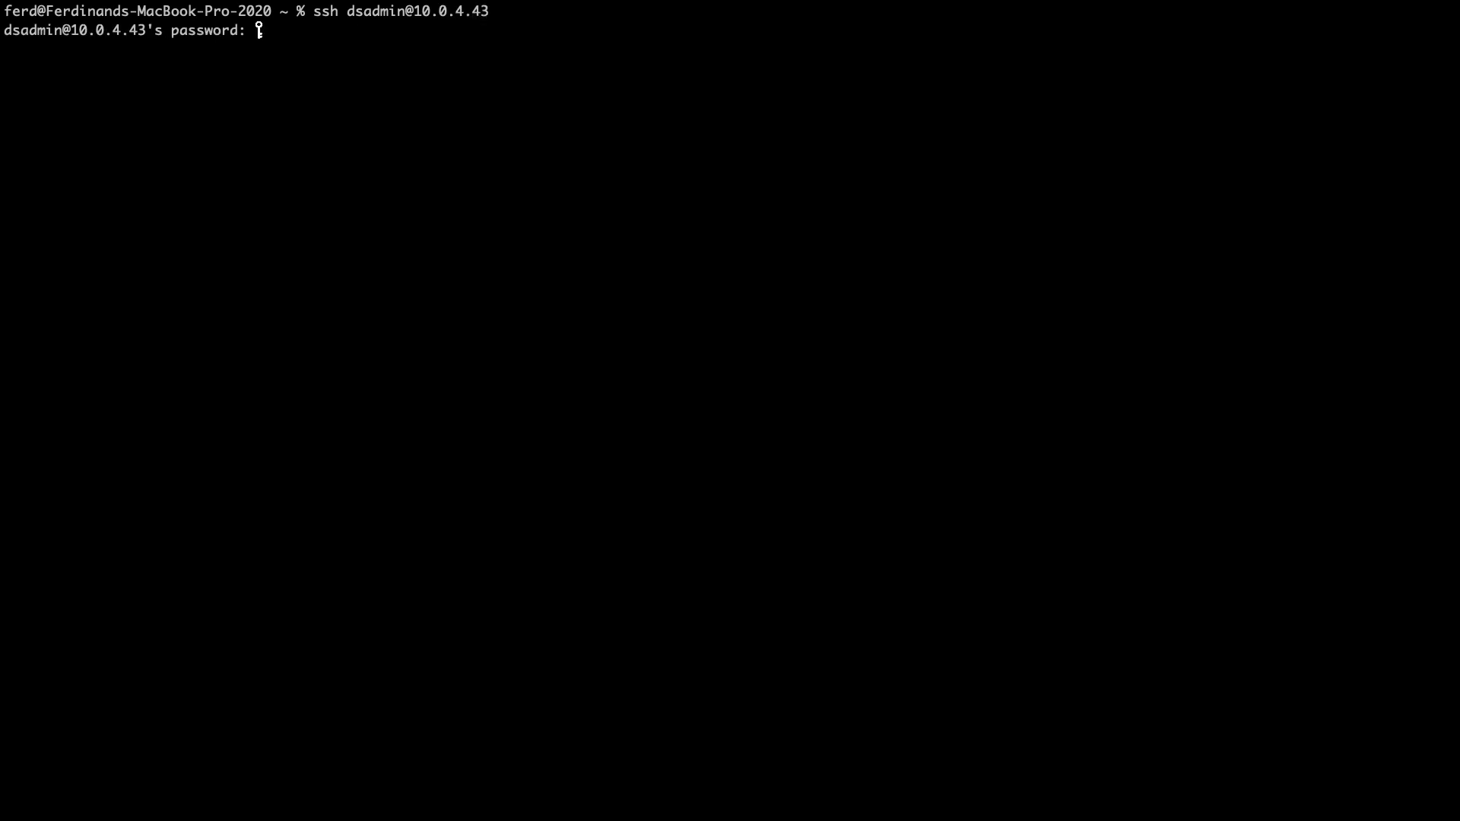
- SSH into the NAS, go to /volume1/docker and clone the synology-diun repository
{"action": "key", "text": "Return"}
{"action": "type", "text": "cd /volu"}
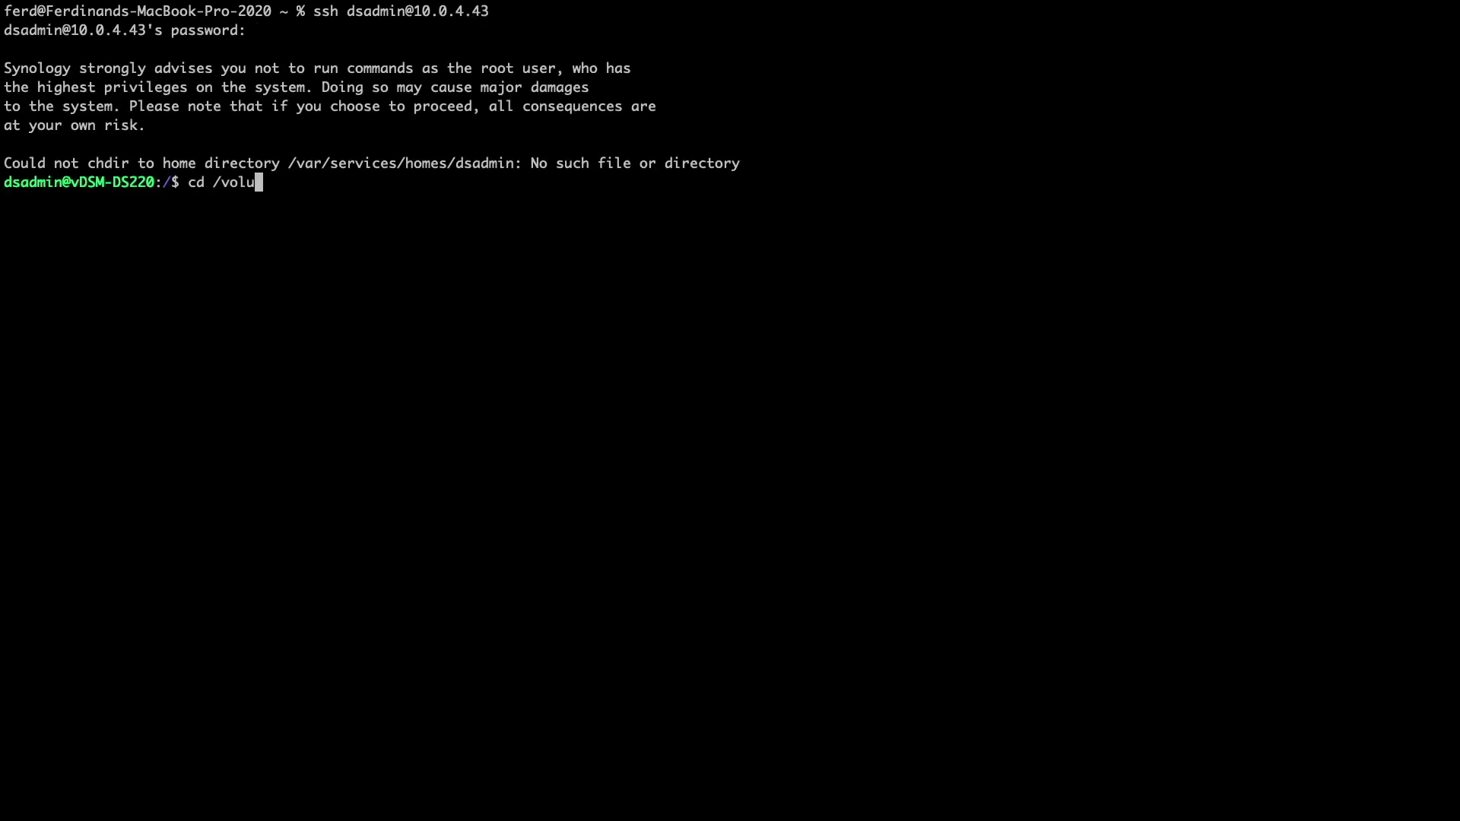
{"action": "type", "text": "me1/docker"}
{"action": "key", "text": "Return"}
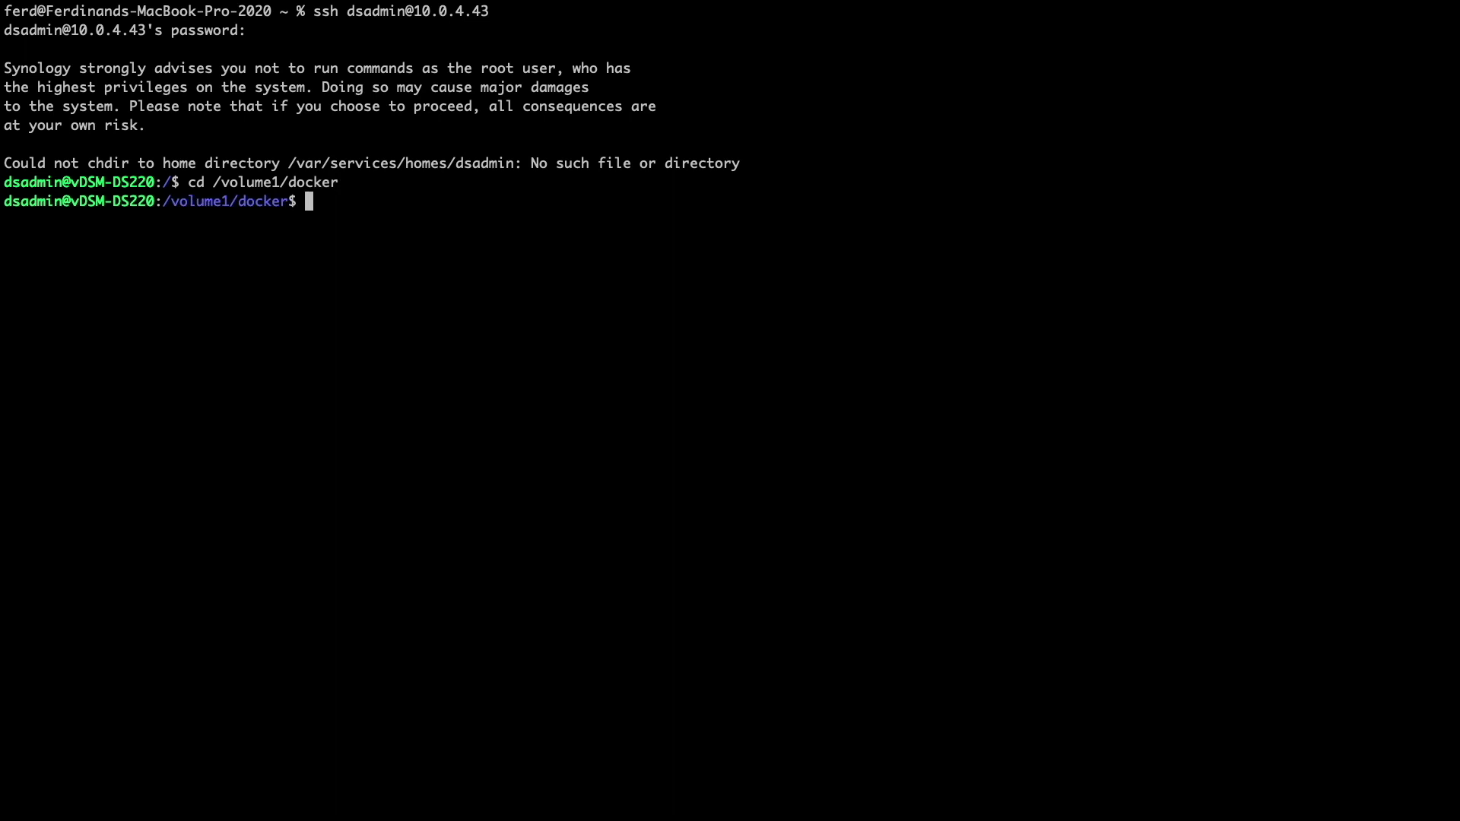
{"action": "type", "text": "sudo git clone https://github.com/digtalaloha/synology-diun.git"}
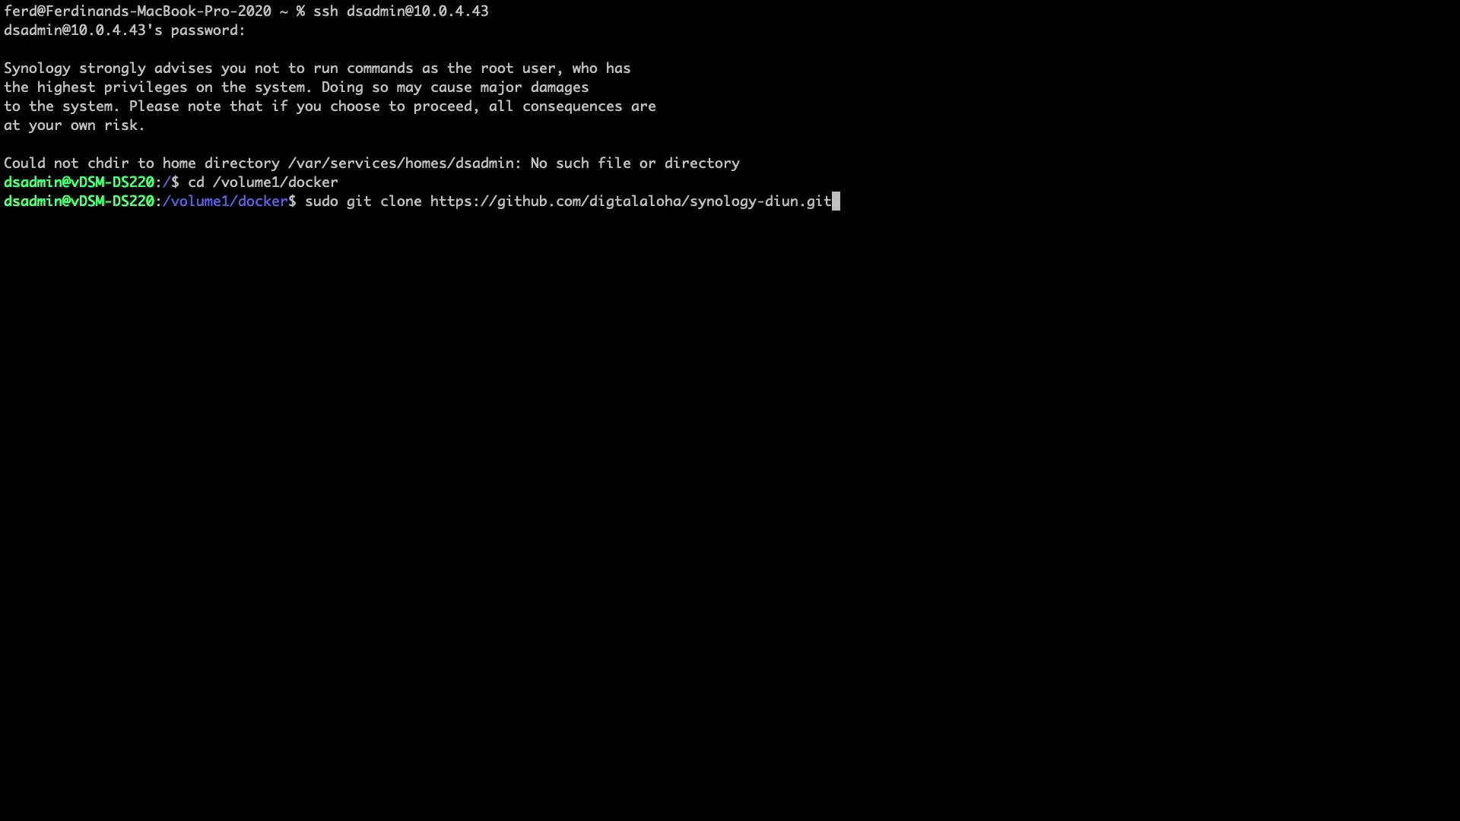
{"action": "key", "text": "Return"}
{"action": "key", "text": "Return"}
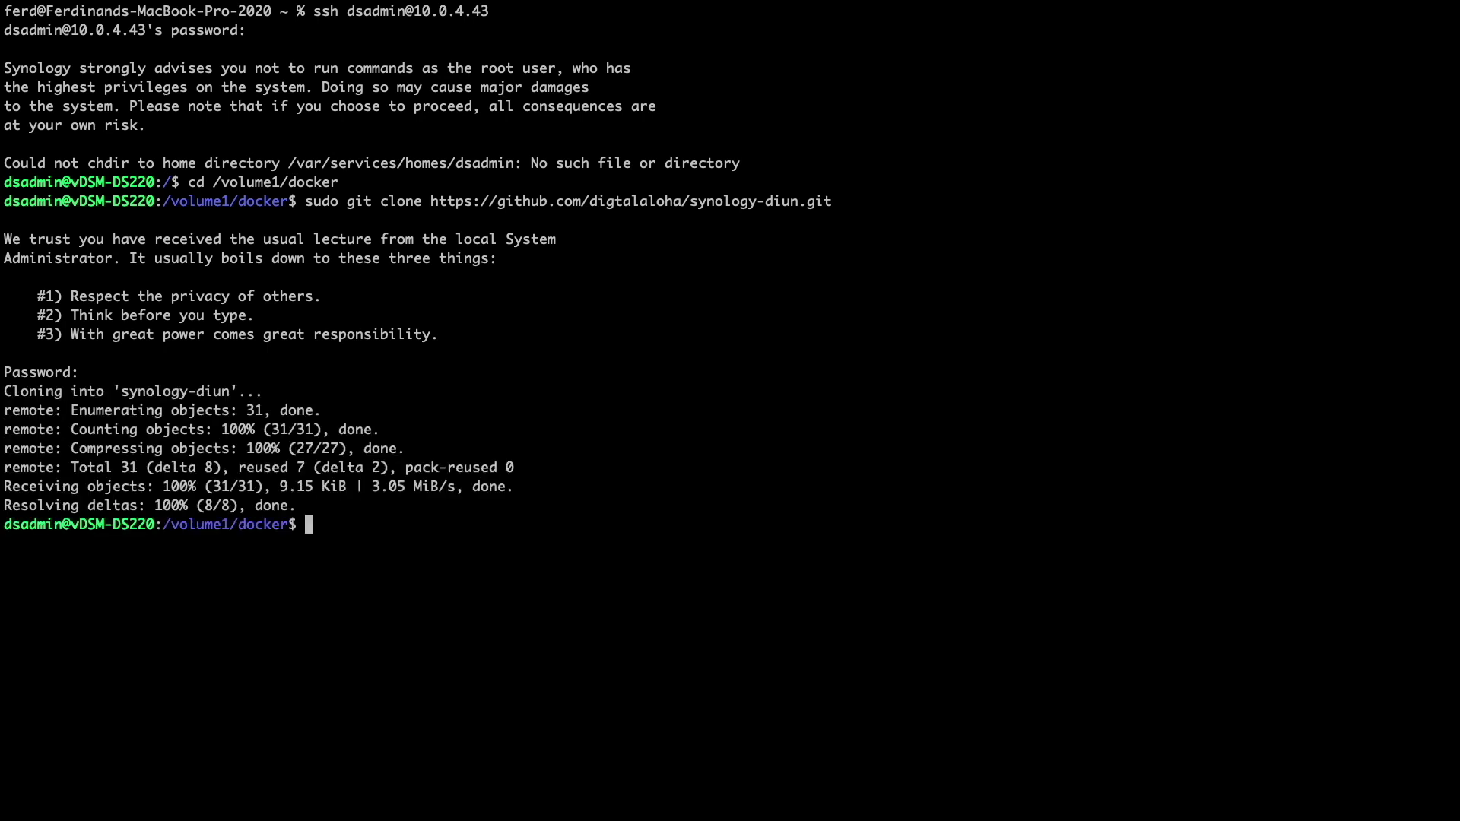
- Move into the synology-diun folder and create a data folder inside it
{"action": "type", "text": "cd synology-diun/"}
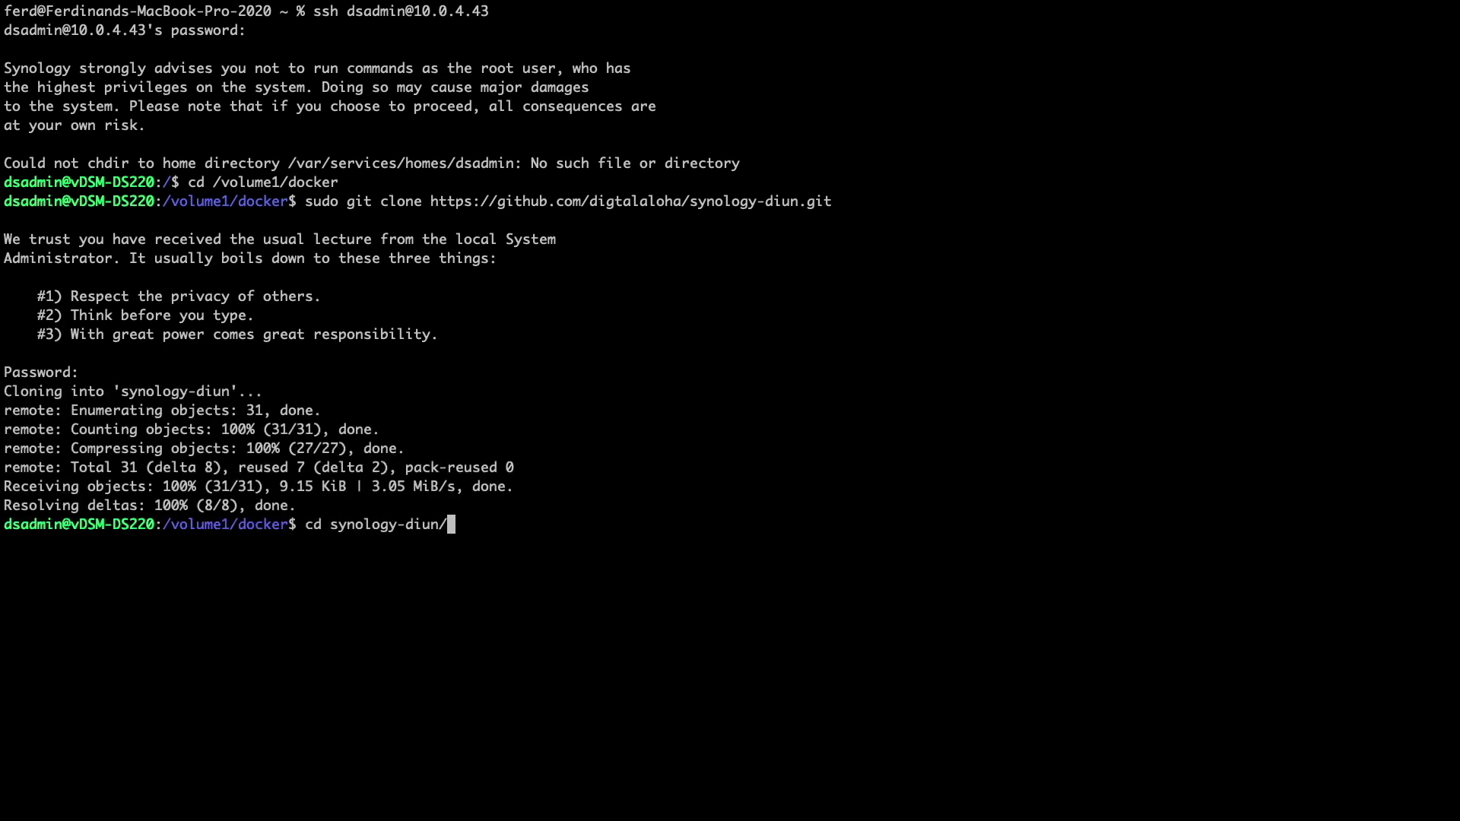
{"action": "key", "text": "Return"}
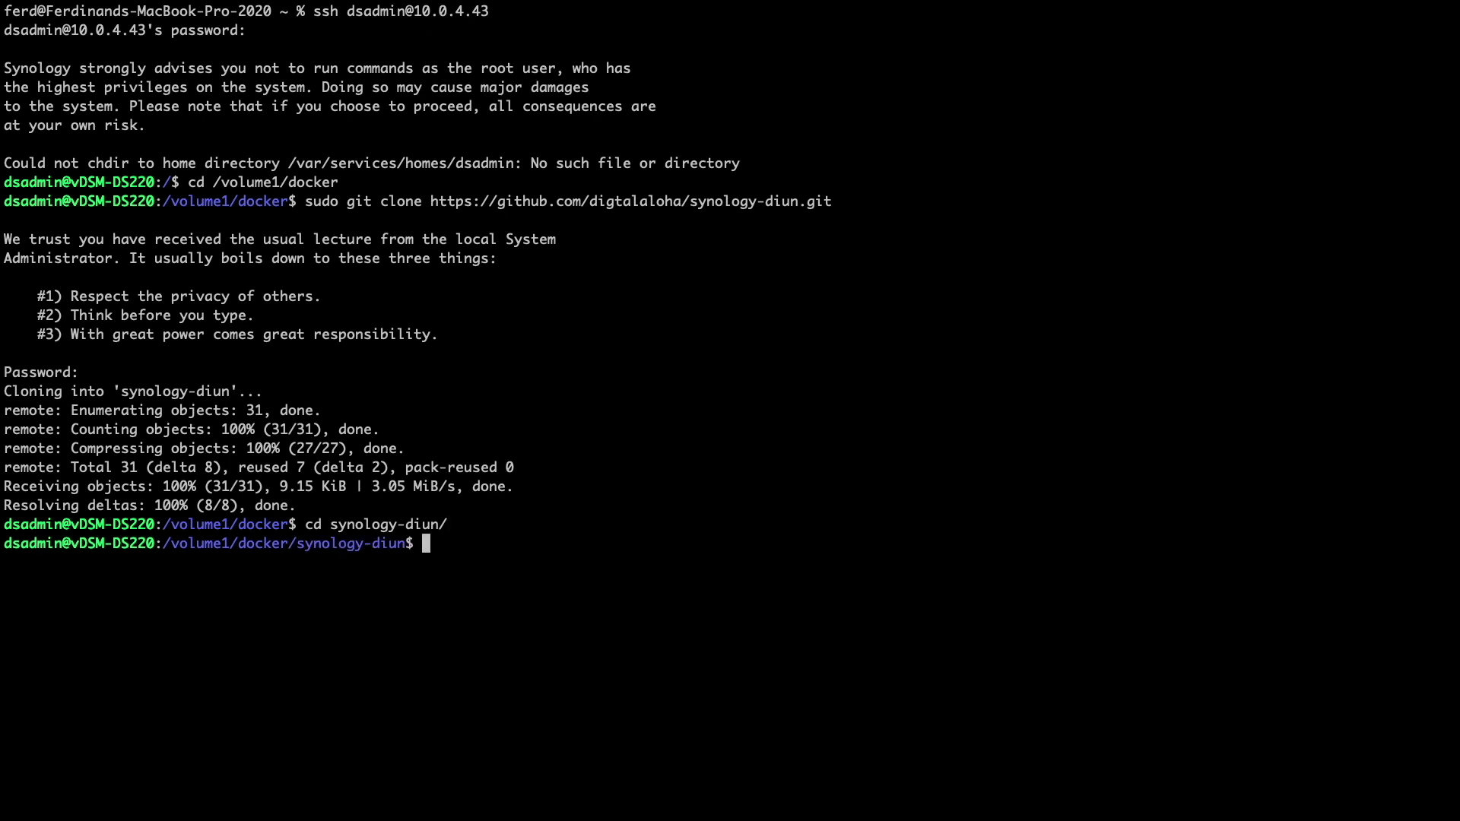
{"action": "type", "text": "mkdir data"}
{"action": "key", "text": "Return"}
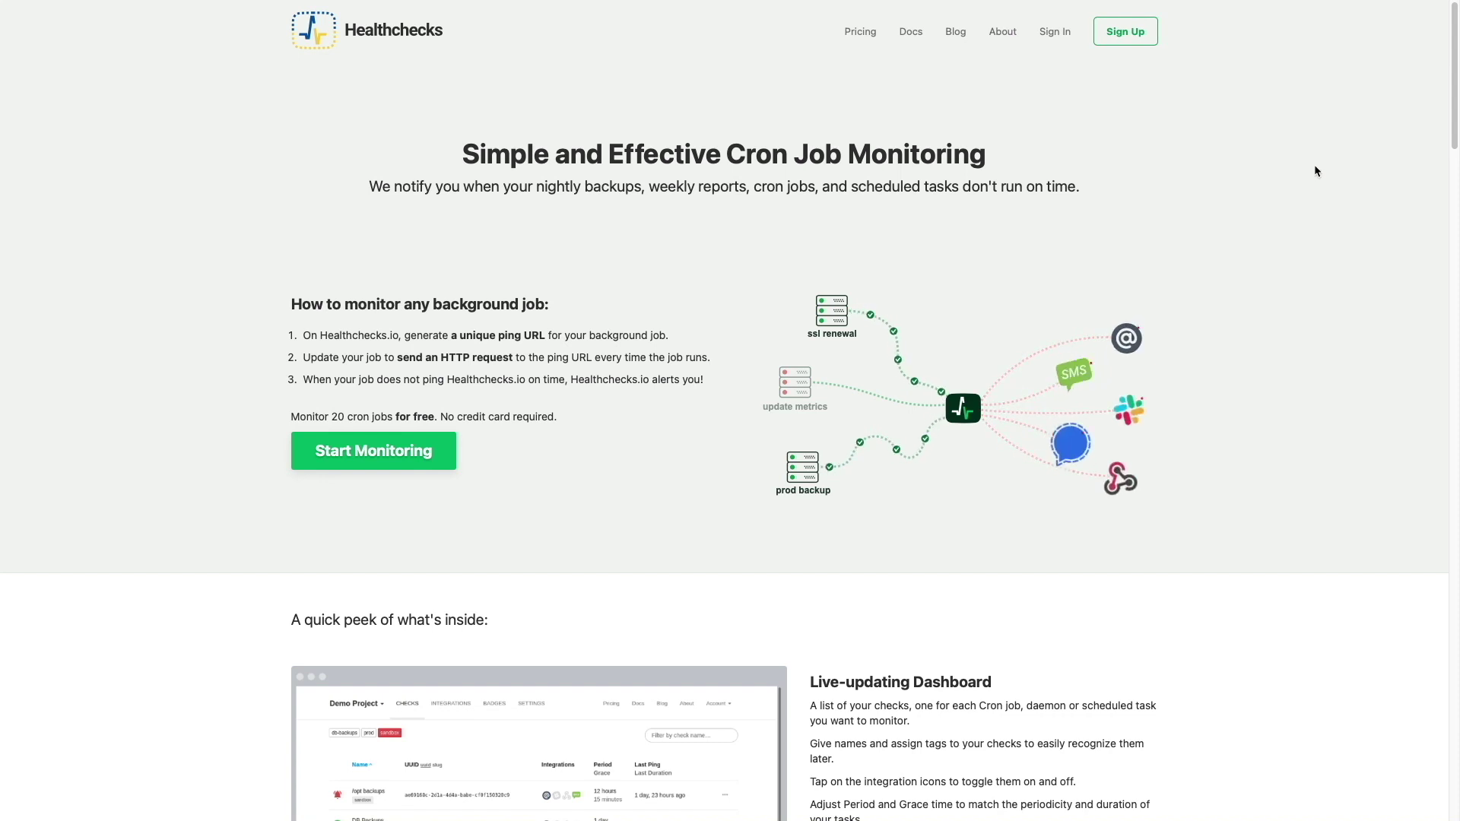
- Sign in to Healthchecks.io and confirm the free Hobbyist plan on the Pricing page
{"action": "left_click", "coordinate": [1055, 32]}
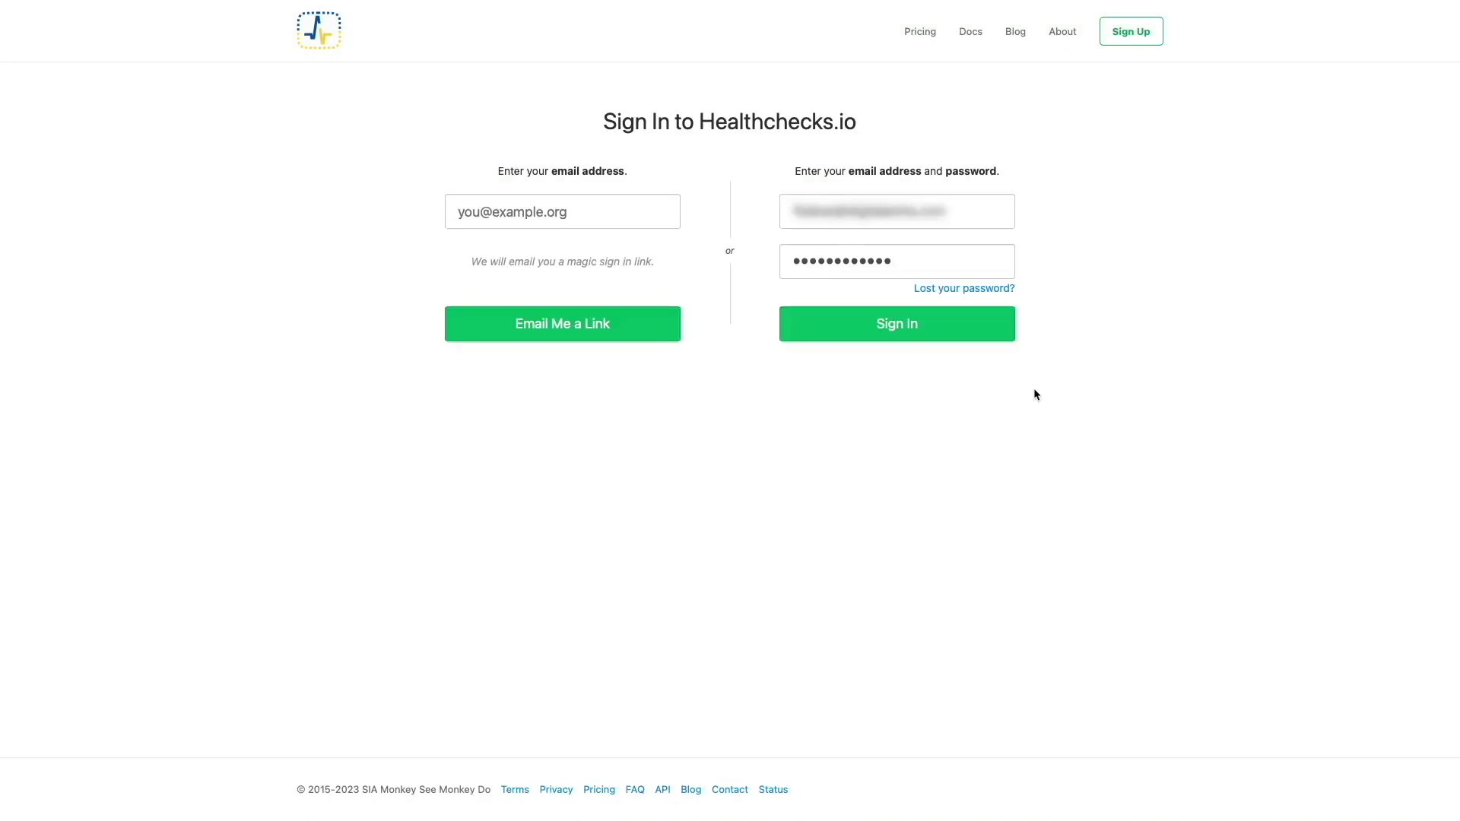
{"action": "left_click", "coordinate": [968, 339]}
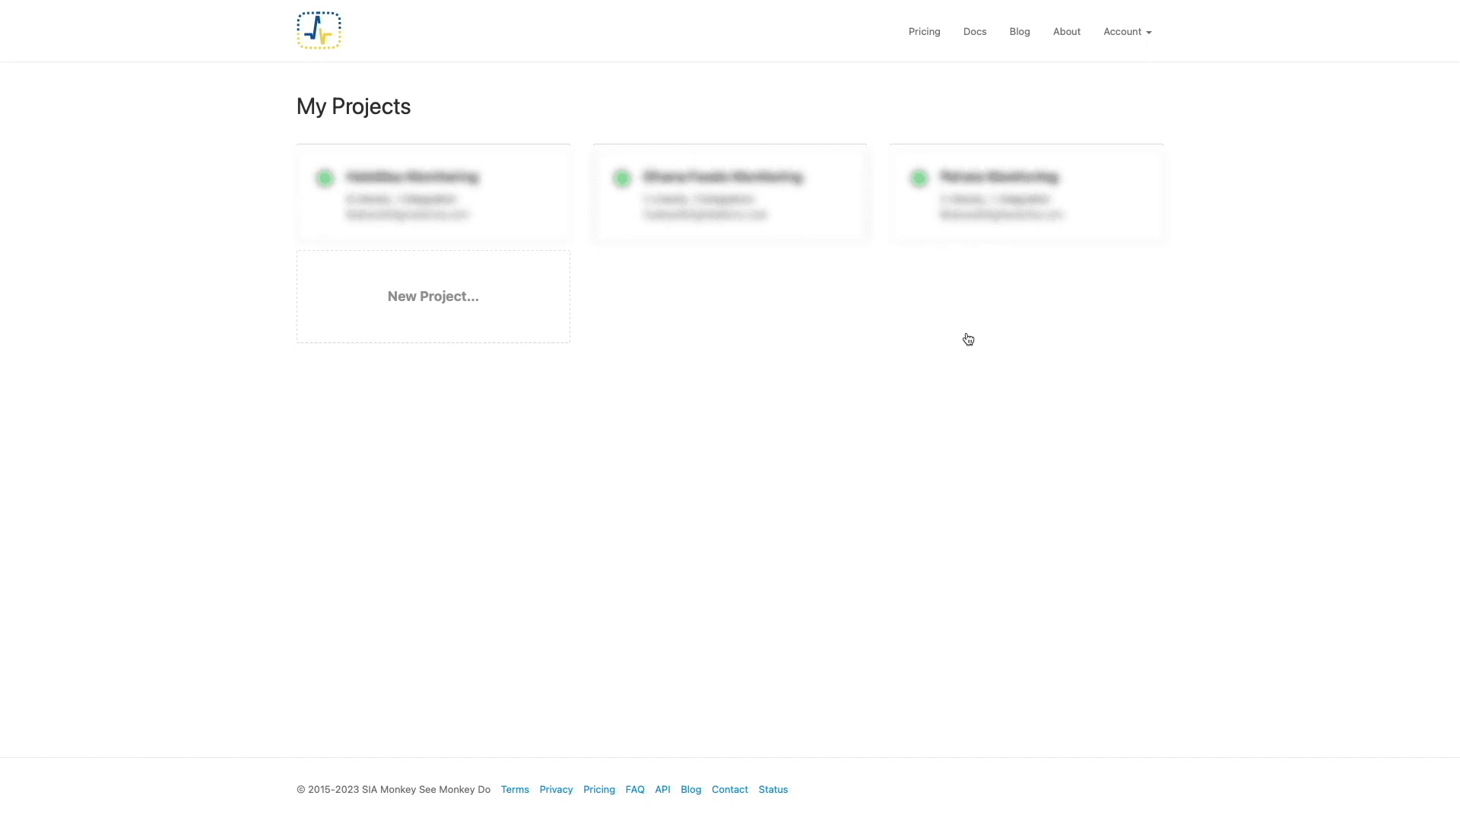
{"action": "left_click", "coordinate": [925, 34]}
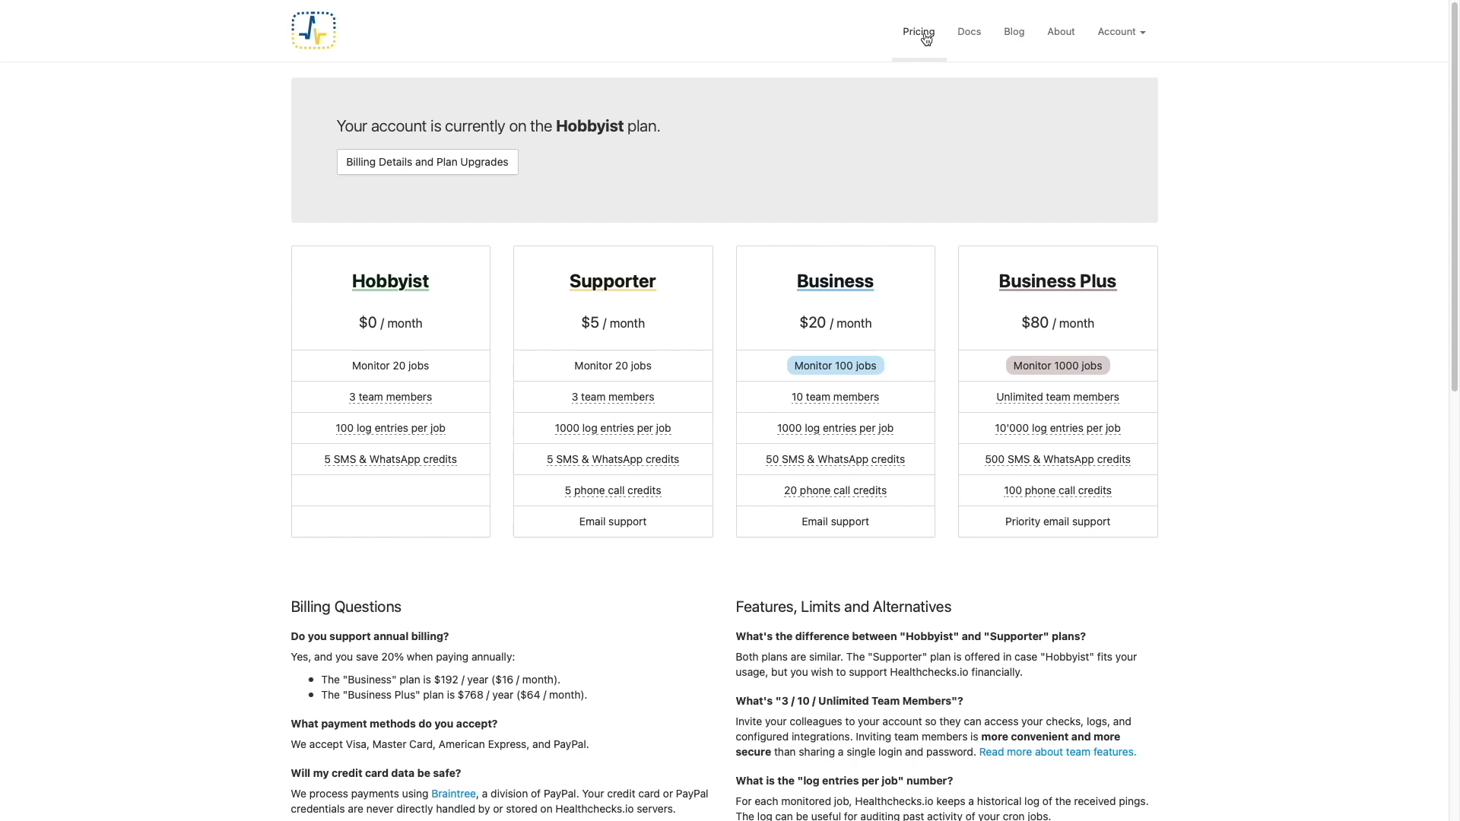
- Create a new Healthchecks.io project named YouTube
{"action": "left_click", "coordinate": [331, 33]}
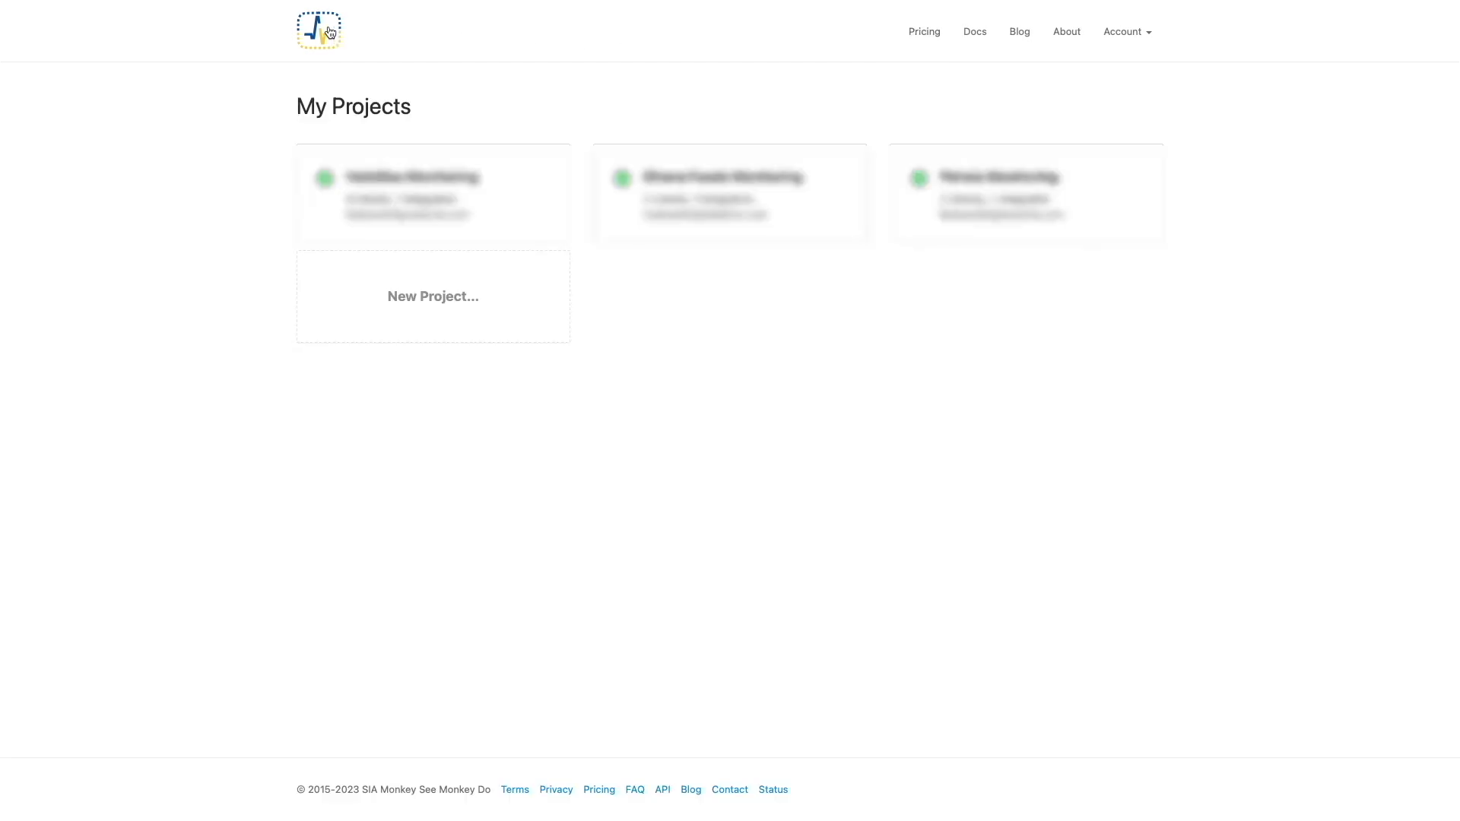
{"action": "left_click", "coordinate": [438, 296]}
{"action": "type", "text": "You"}
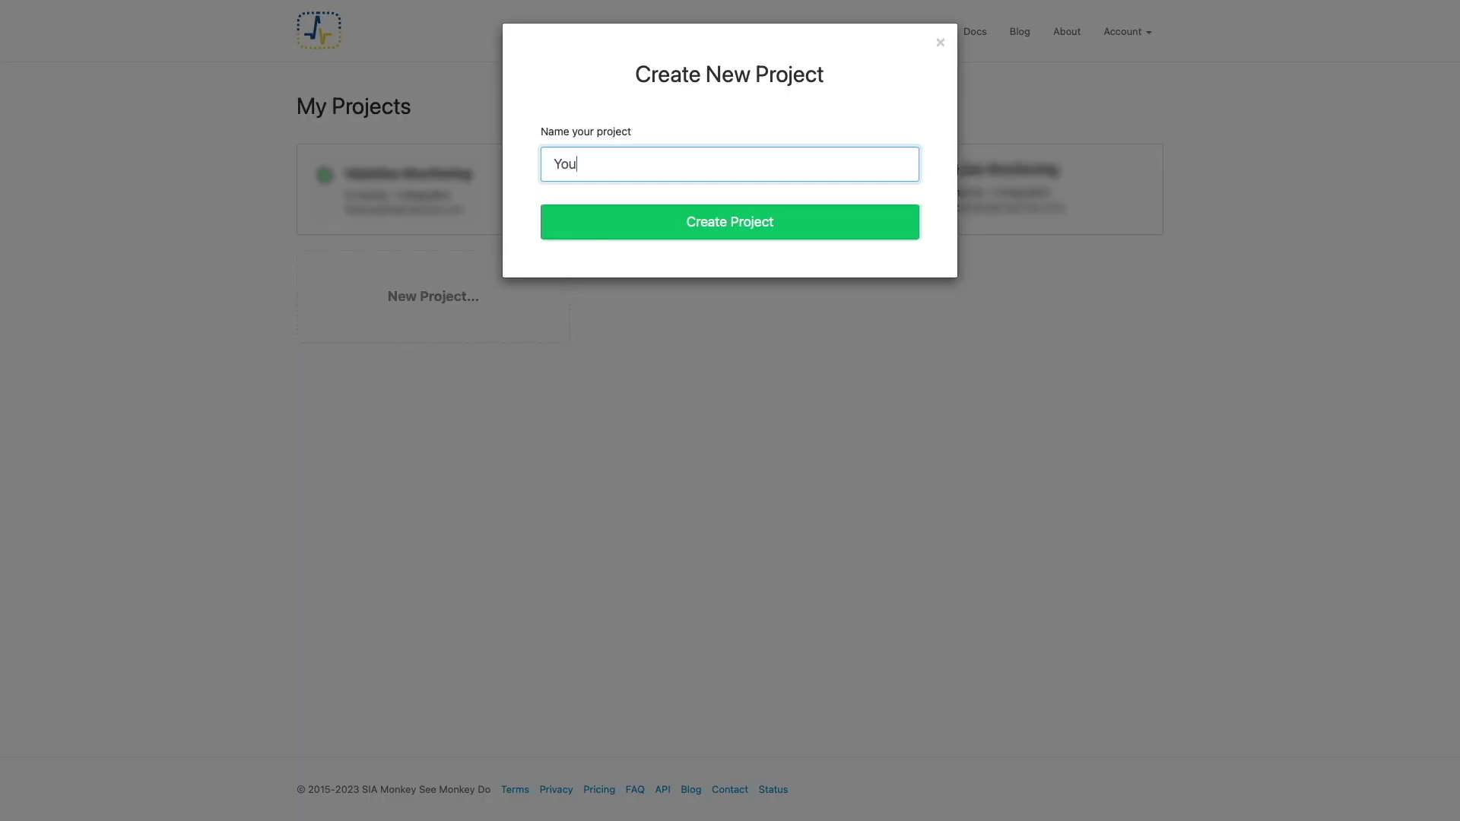
{"action": "type", "text": "Tube"}
{"action": "key", "text": "Return"}
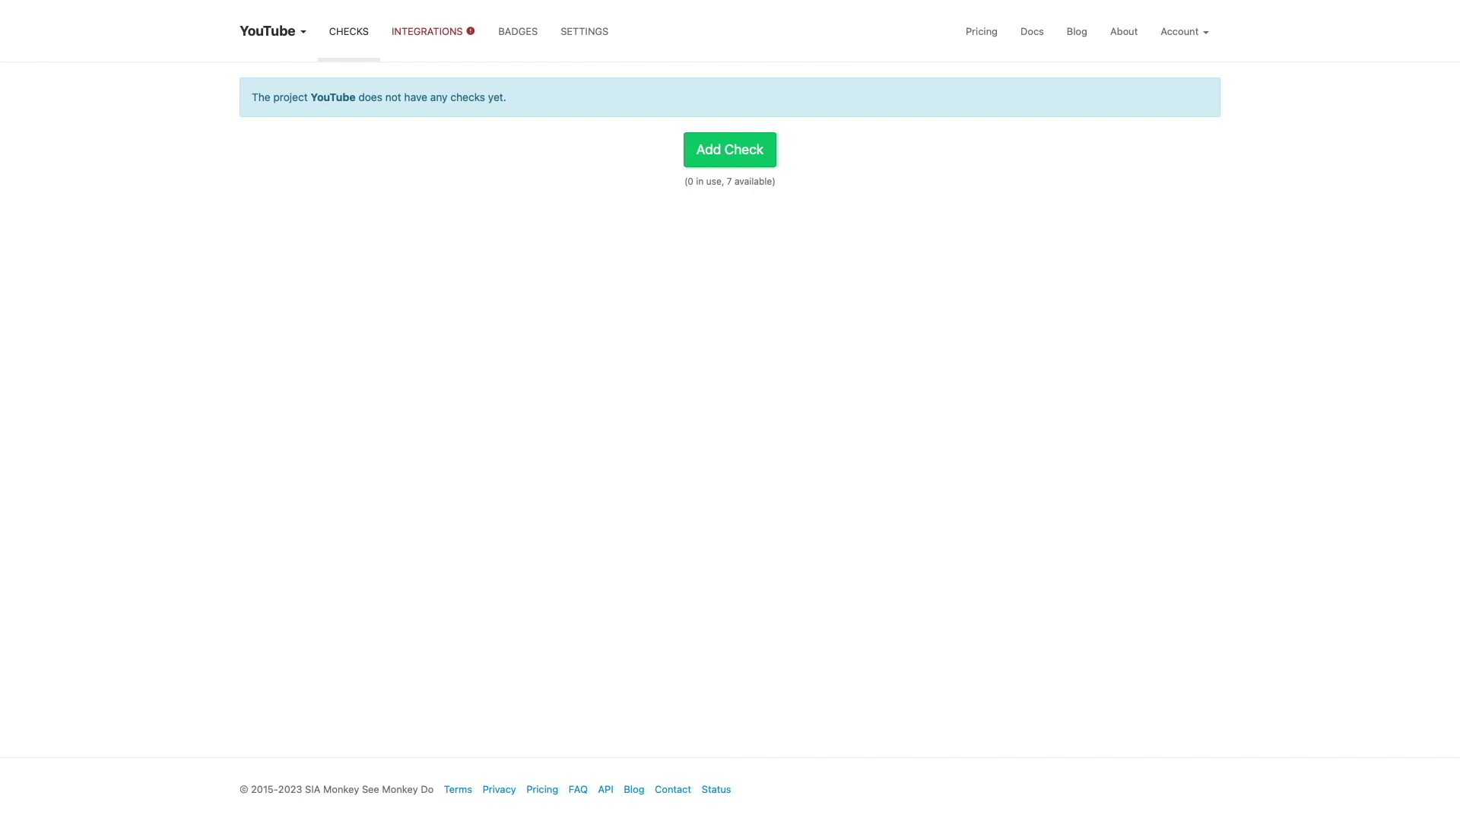
- Add an Email integration that sends alerts to the owner's e-mail address
{"action": "left_click", "coordinate": [410, 35]}
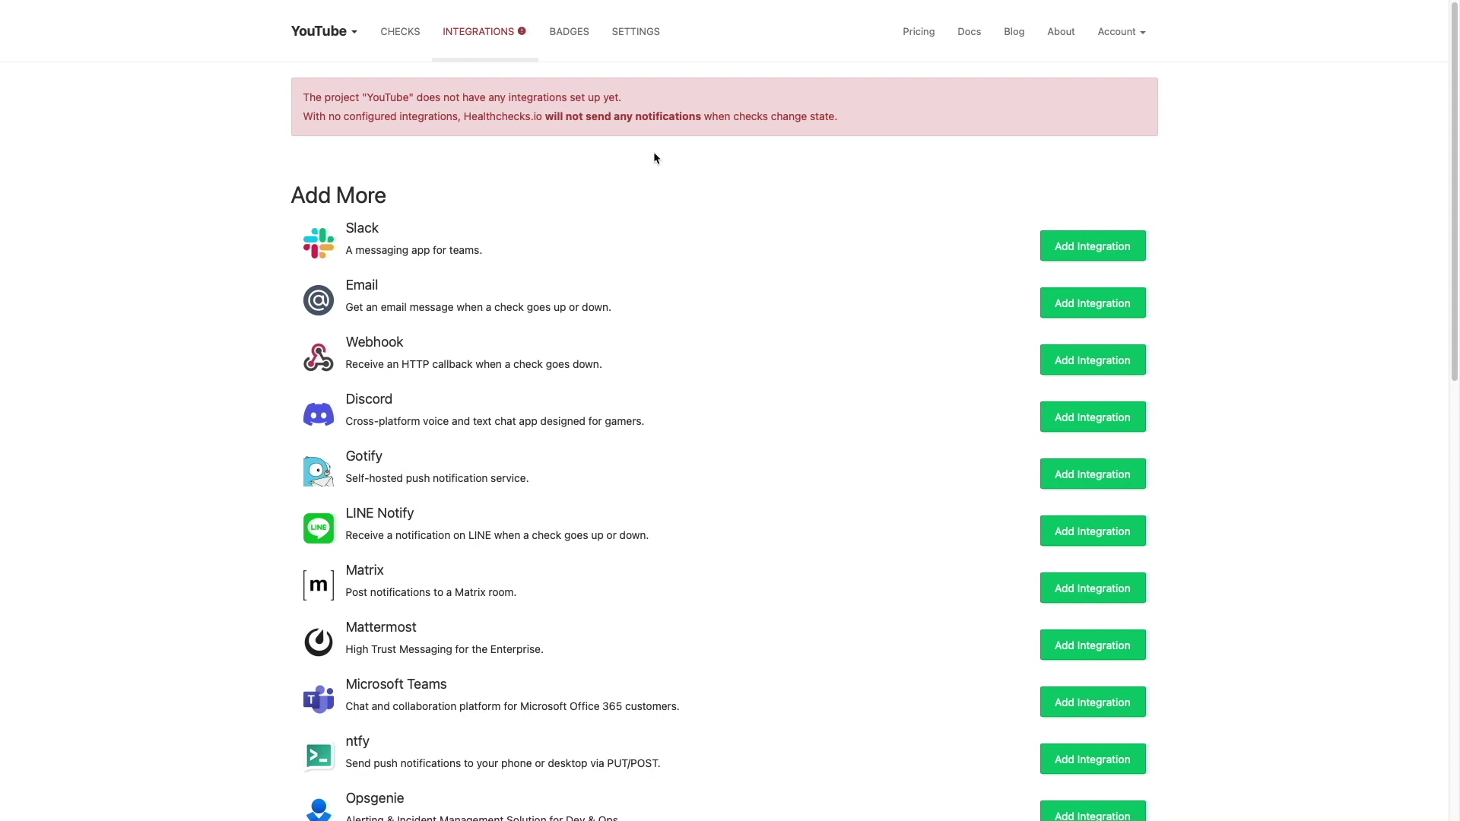
{"action": "left_click", "coordinate": [1051, 304]}
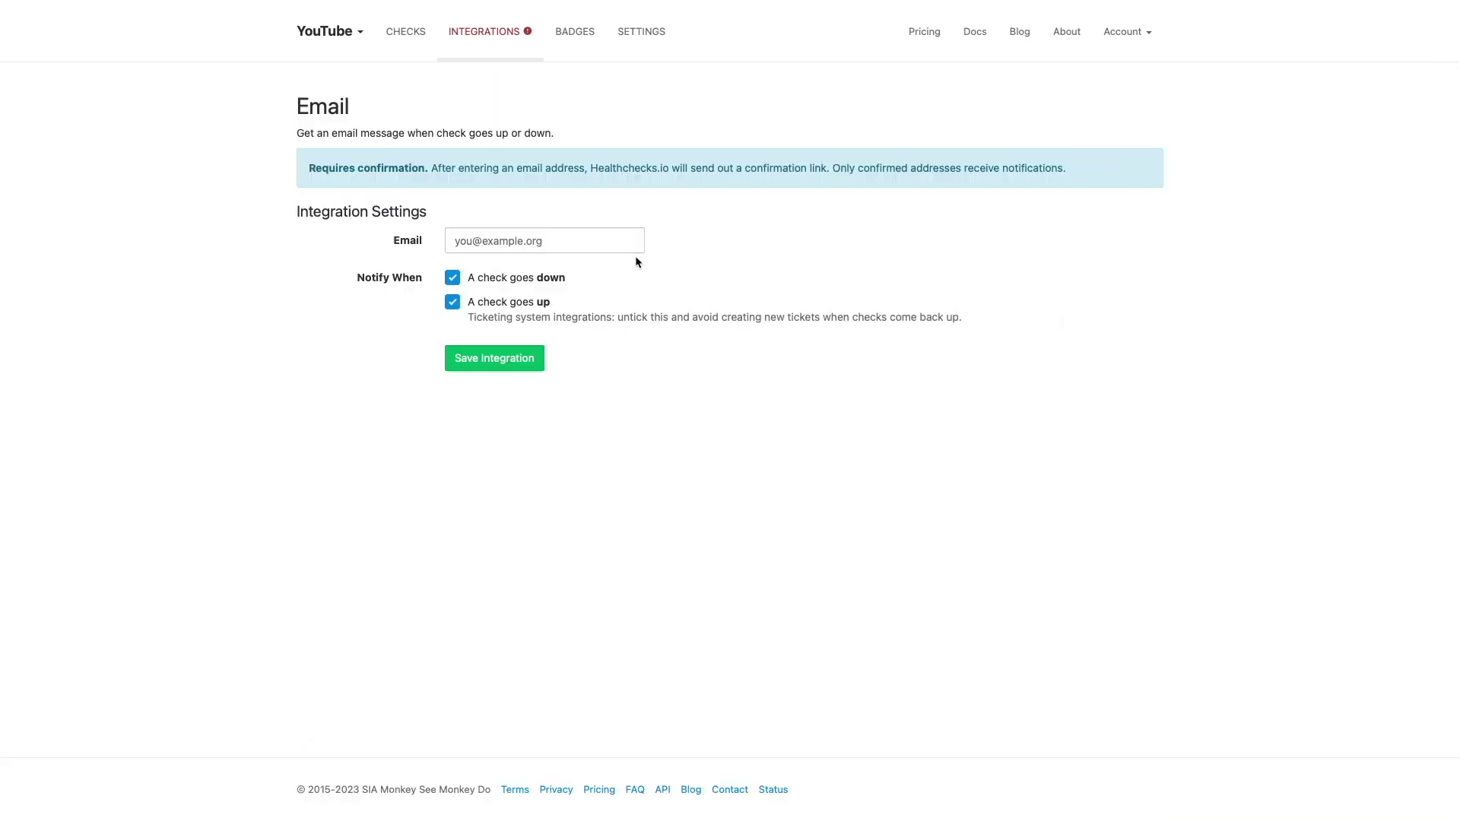
{"action": "left_click", "coordinate": [605, 241]}
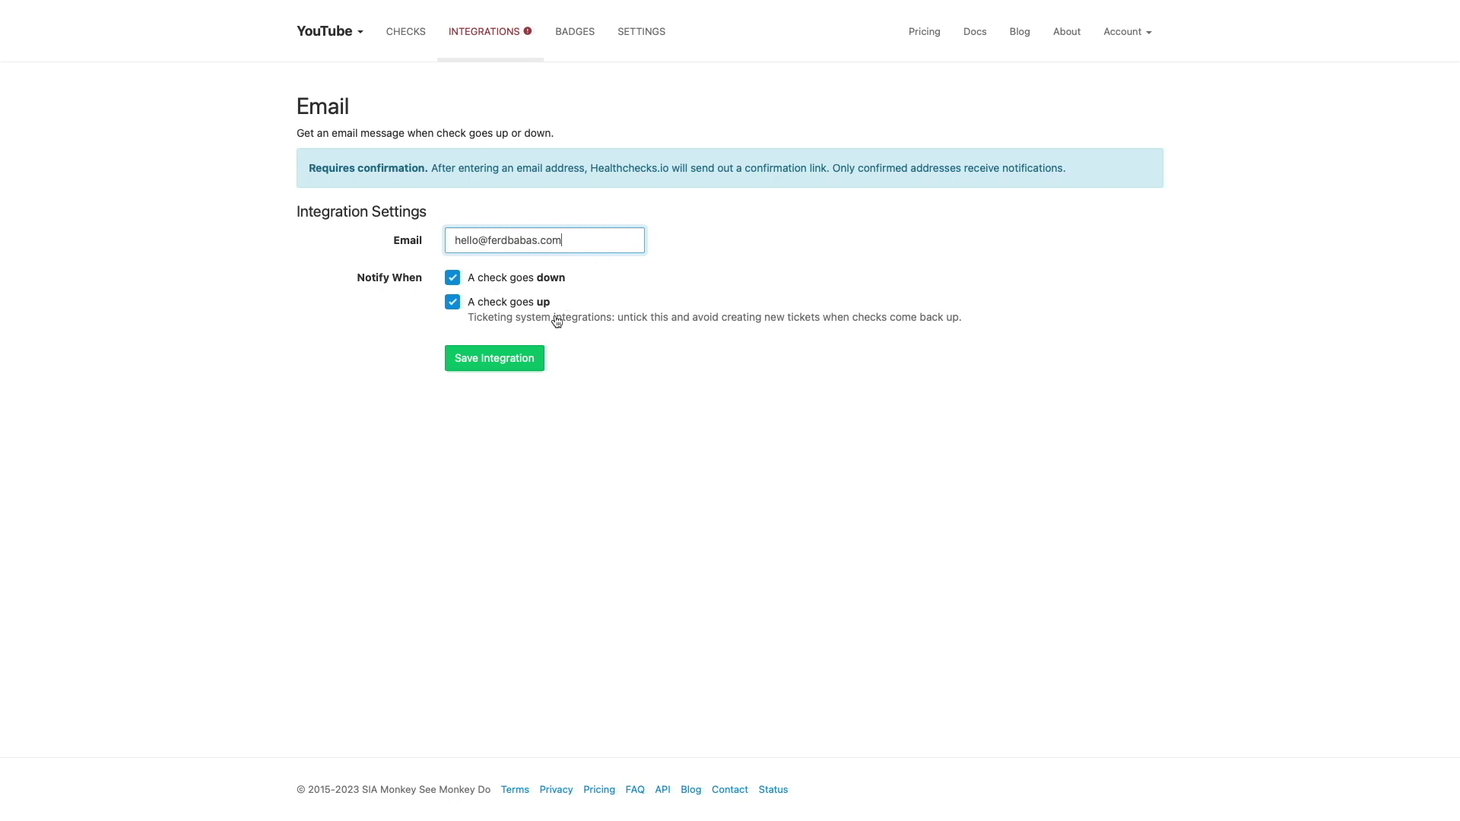
{"action": "left_click", "coordinate": [542, 356]}
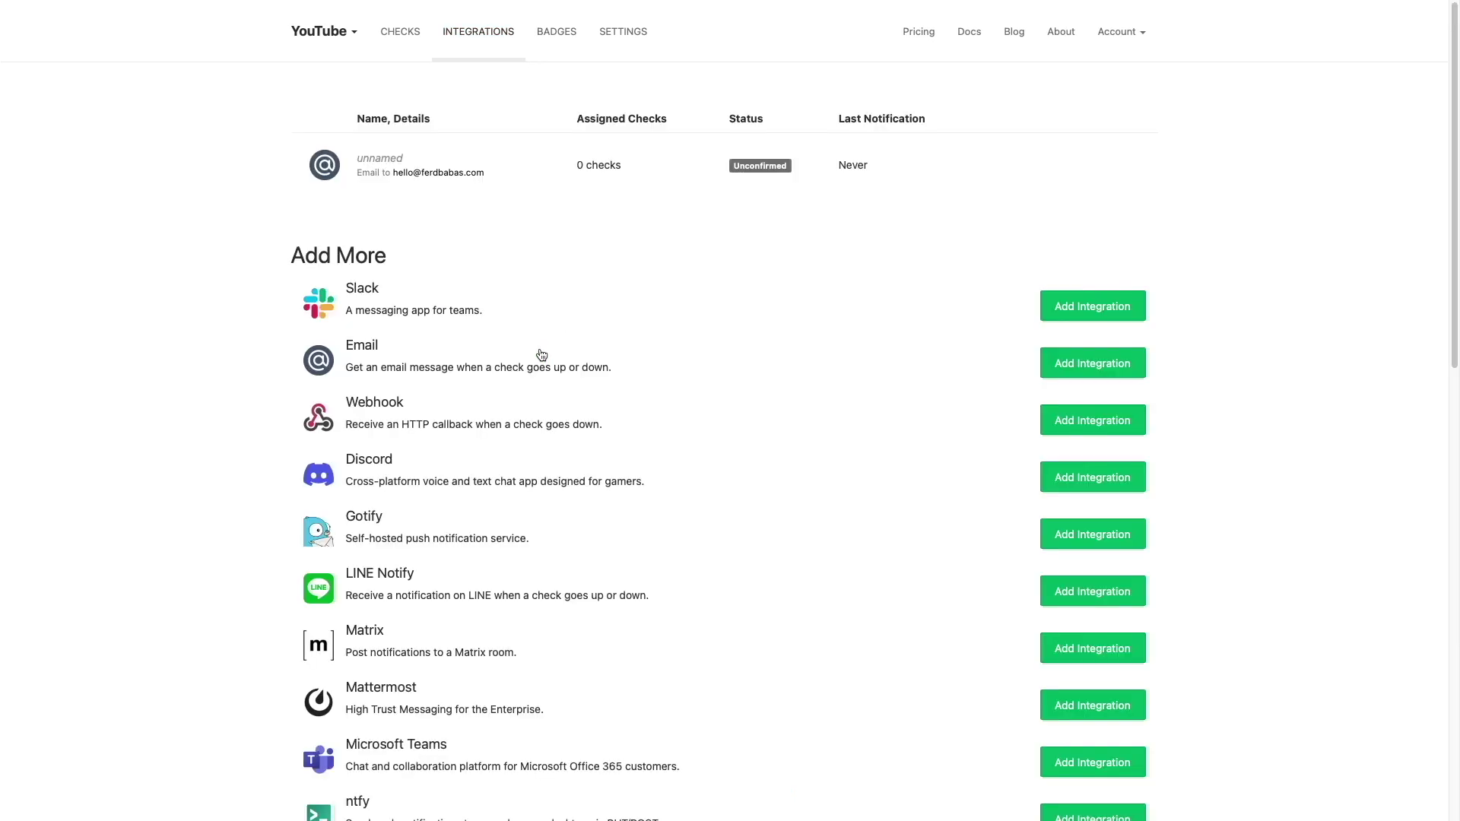
- Add a new check named 'DS220 - DIUN' to the YouTube project
{"action": "left_click", "coordinate": [418, 41]}
{"action": "left_click", "coordinate": [694, 156]}
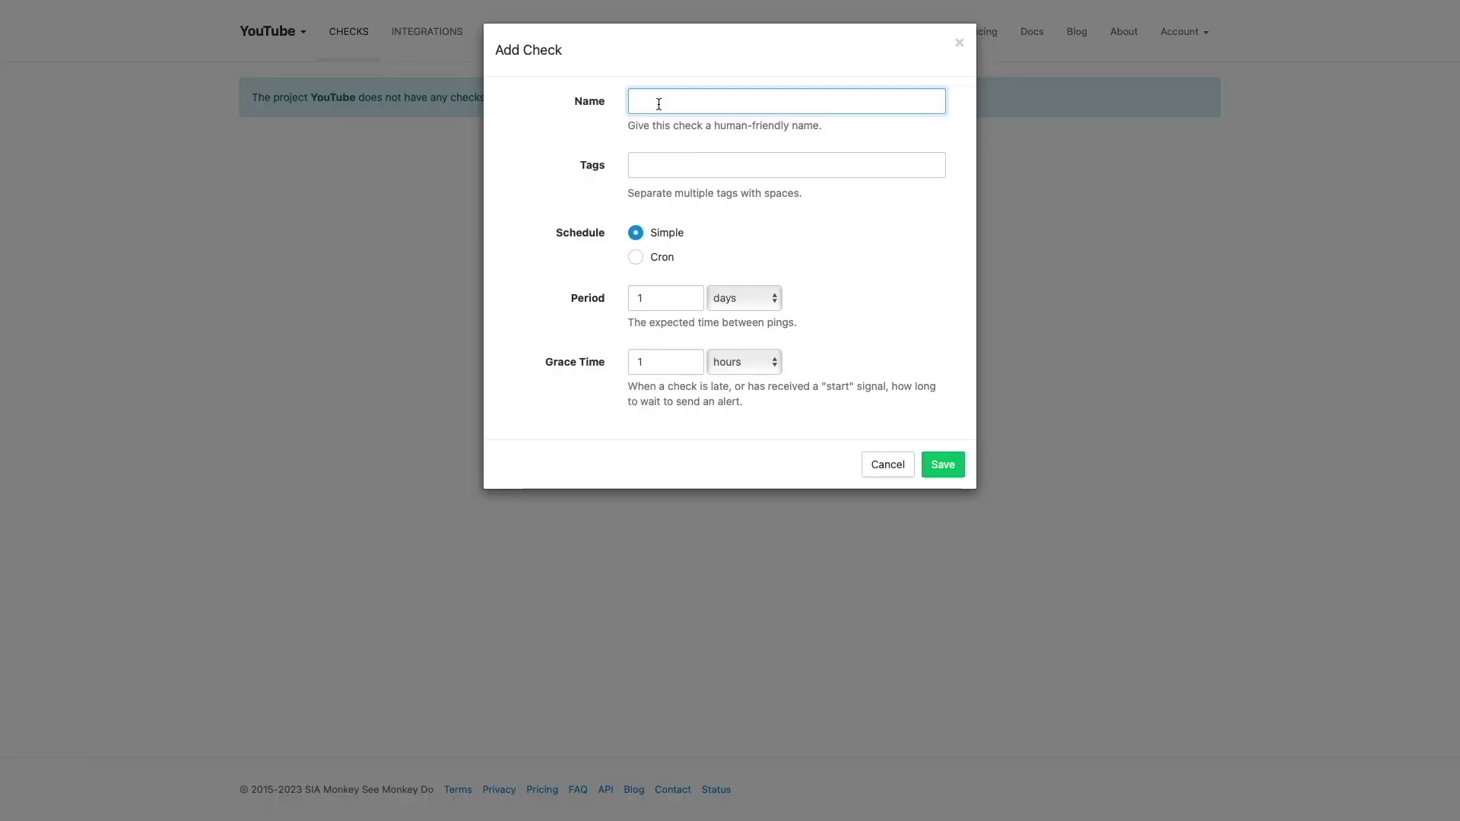
{"action": "type", "text": "DS220 - DIUN"}
{"action": "left_click", "coordinate": [959, 465]}
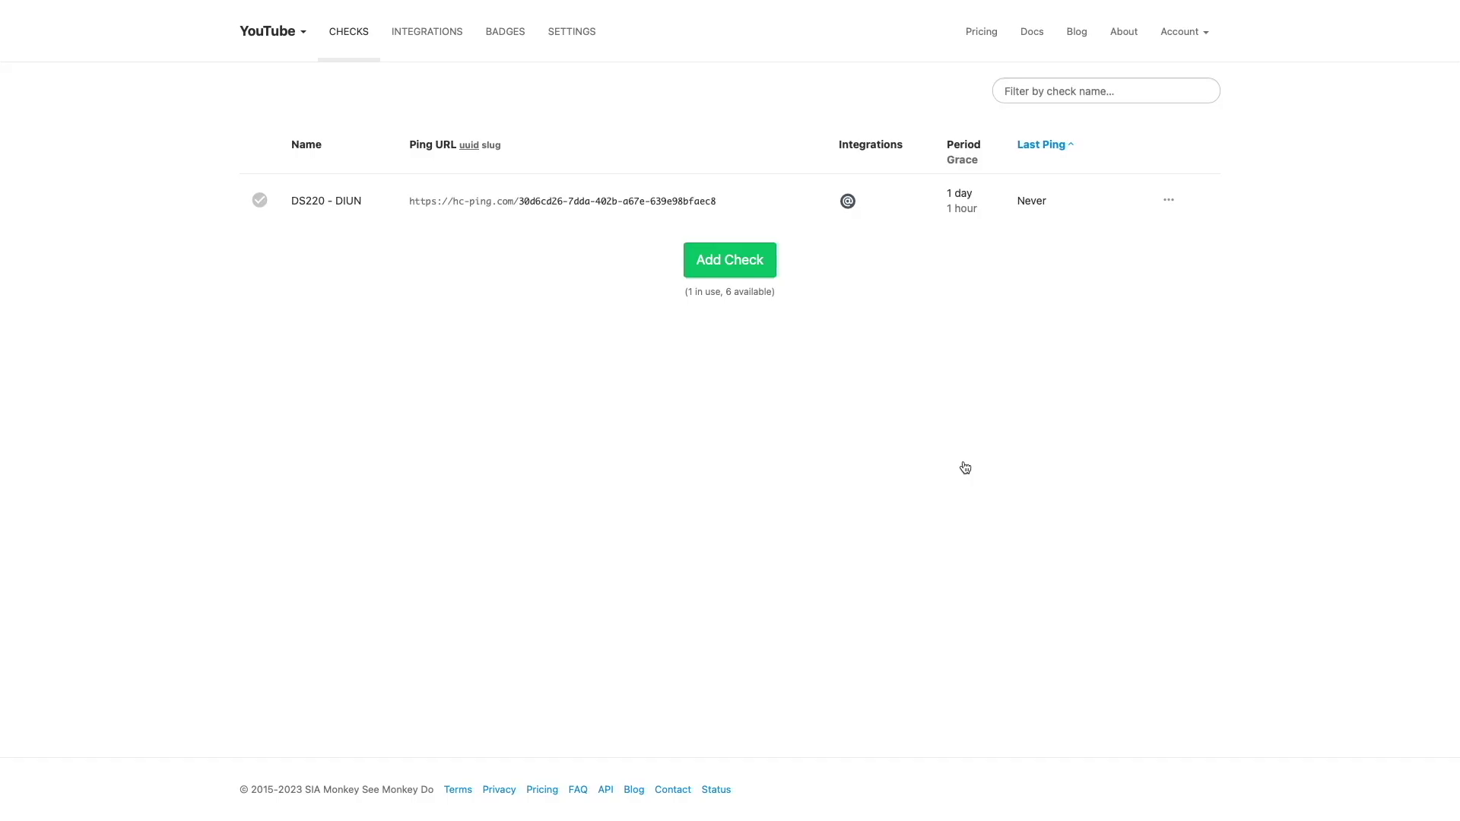
- Copy the UUID portion of the check's ping URL
{"action": "left_click_drag", "start_coordinate": [722, 200], "coordinate": [518, 197]}
{"action": "right_click", "coordinate": [540, 195]}
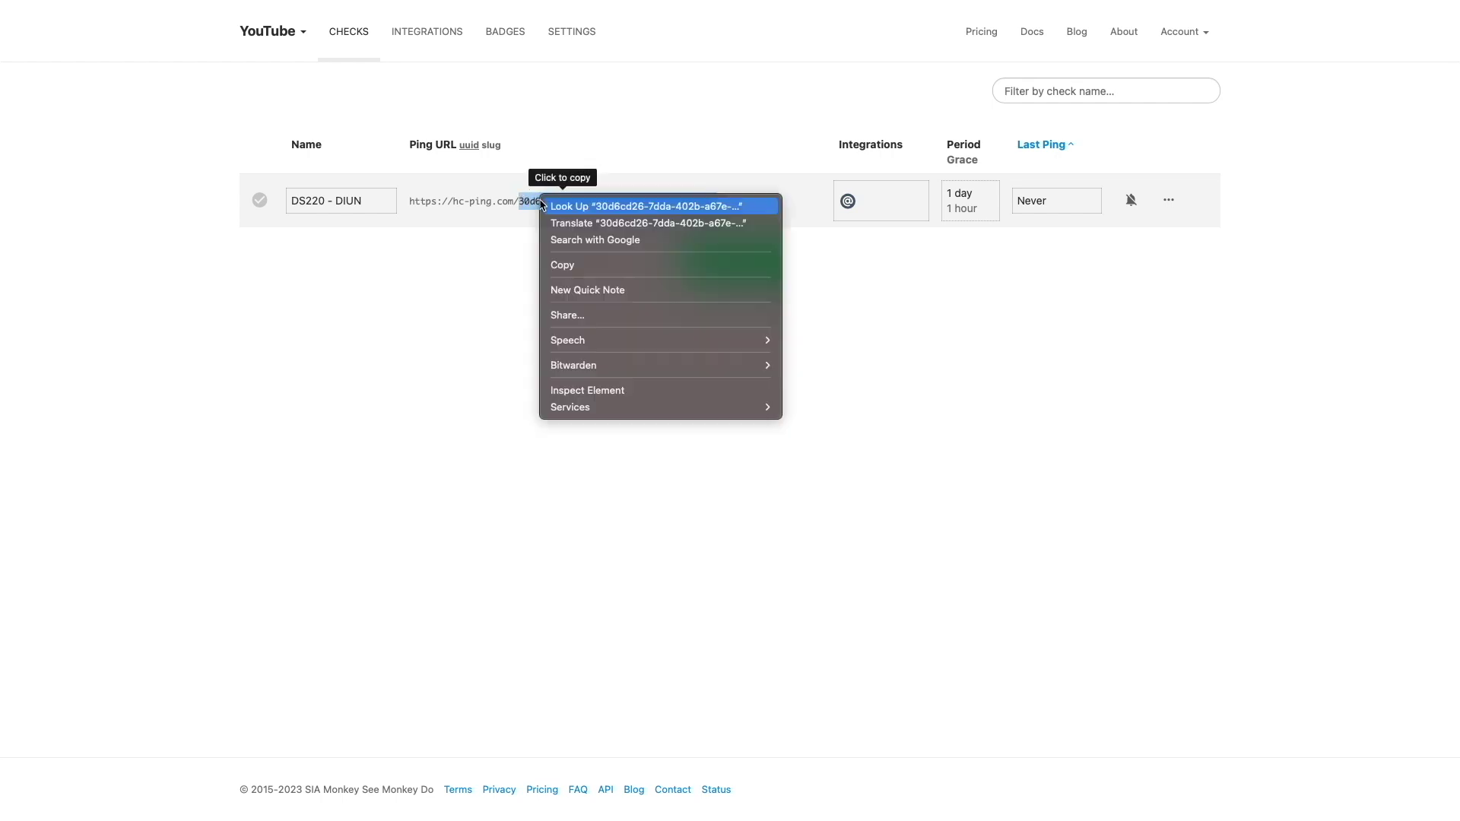
{"action": "left_click", "coordinate": [561, 266]}
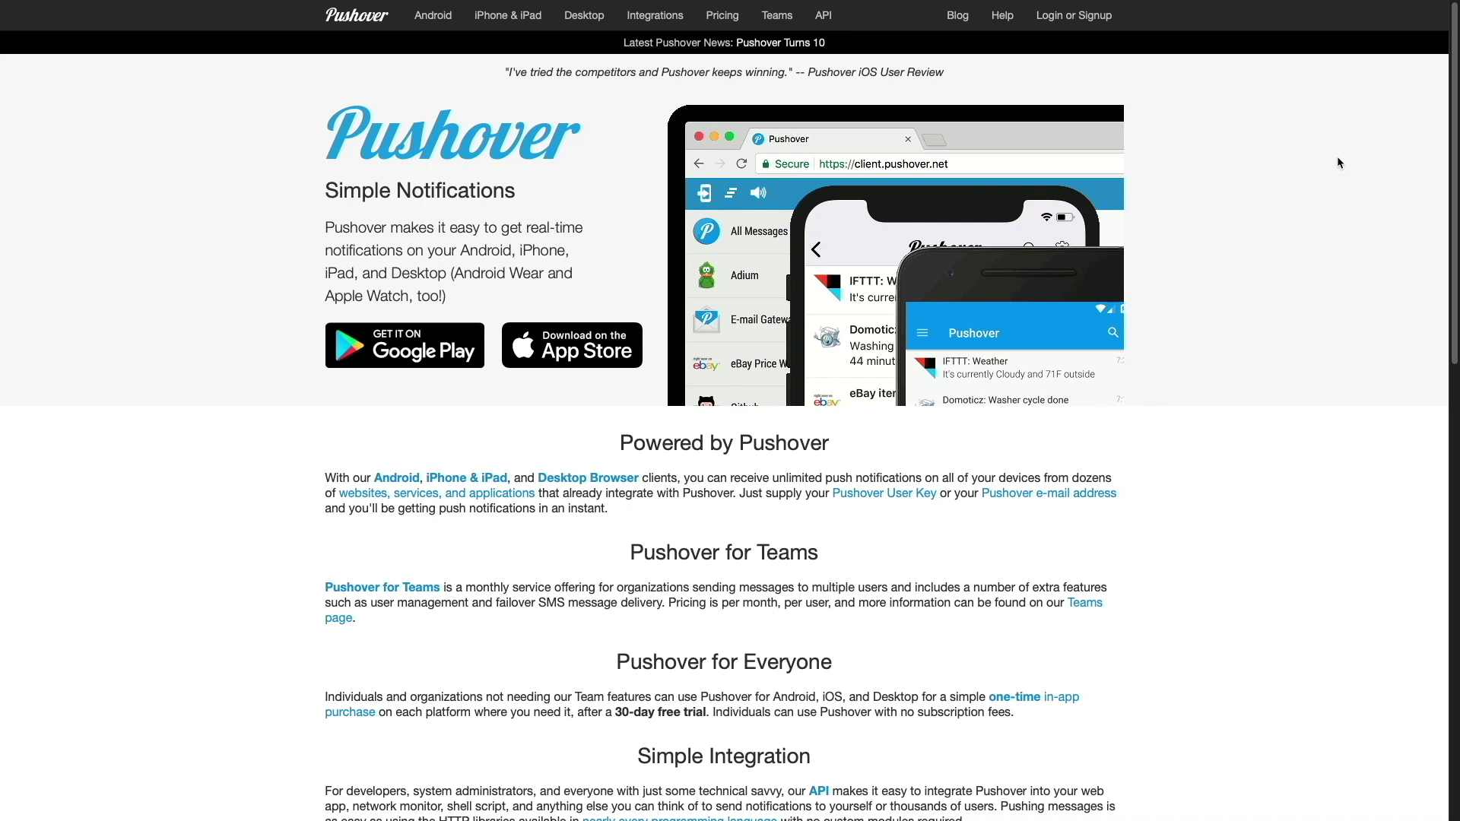
- Log in to Pushover with the autofilled account credentials
{"action": "left_click", "coordinate": [1061, 17]}
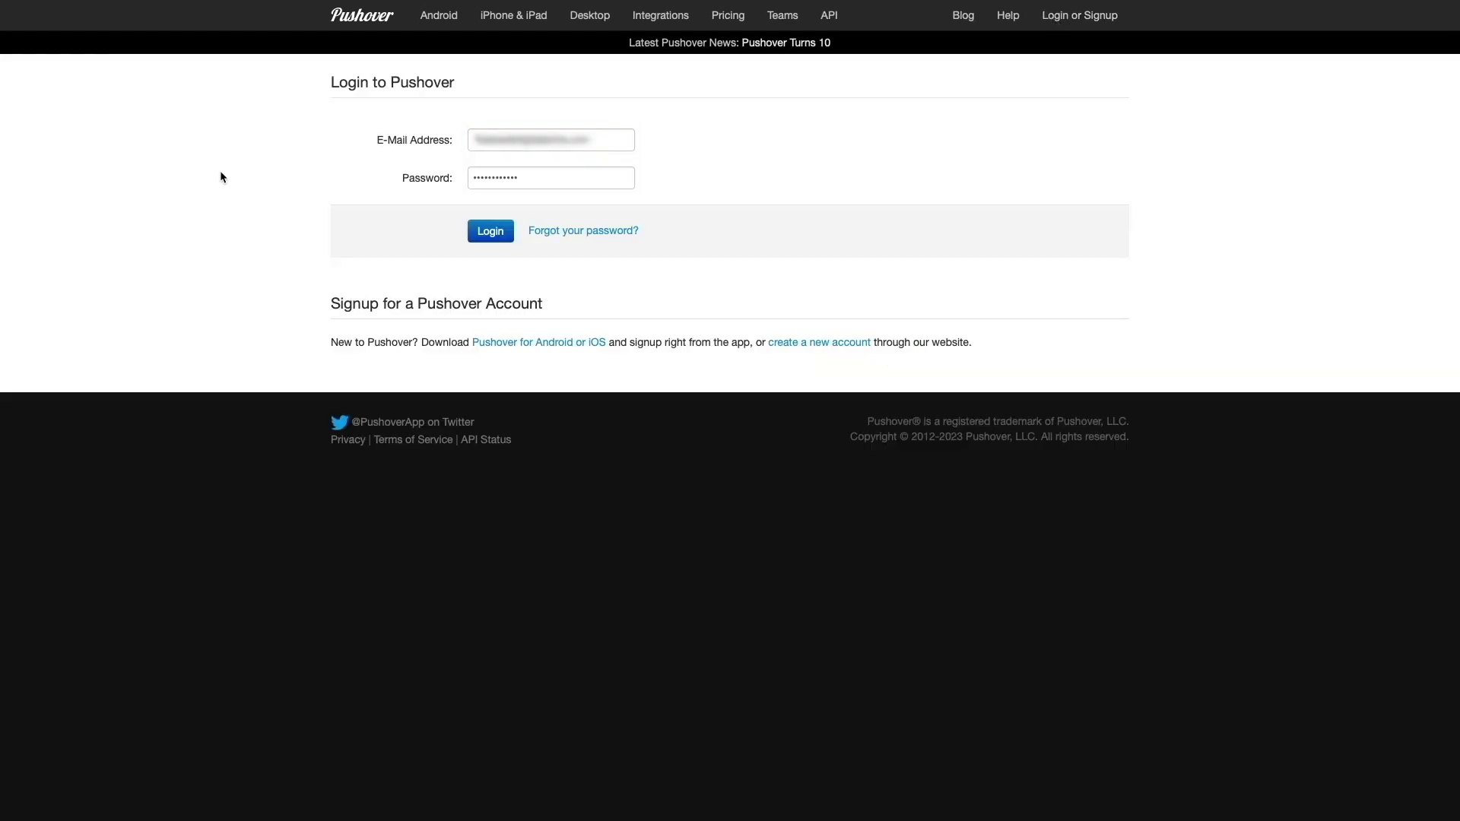
{"action": "left_click", "coordinate": [485, 235]}
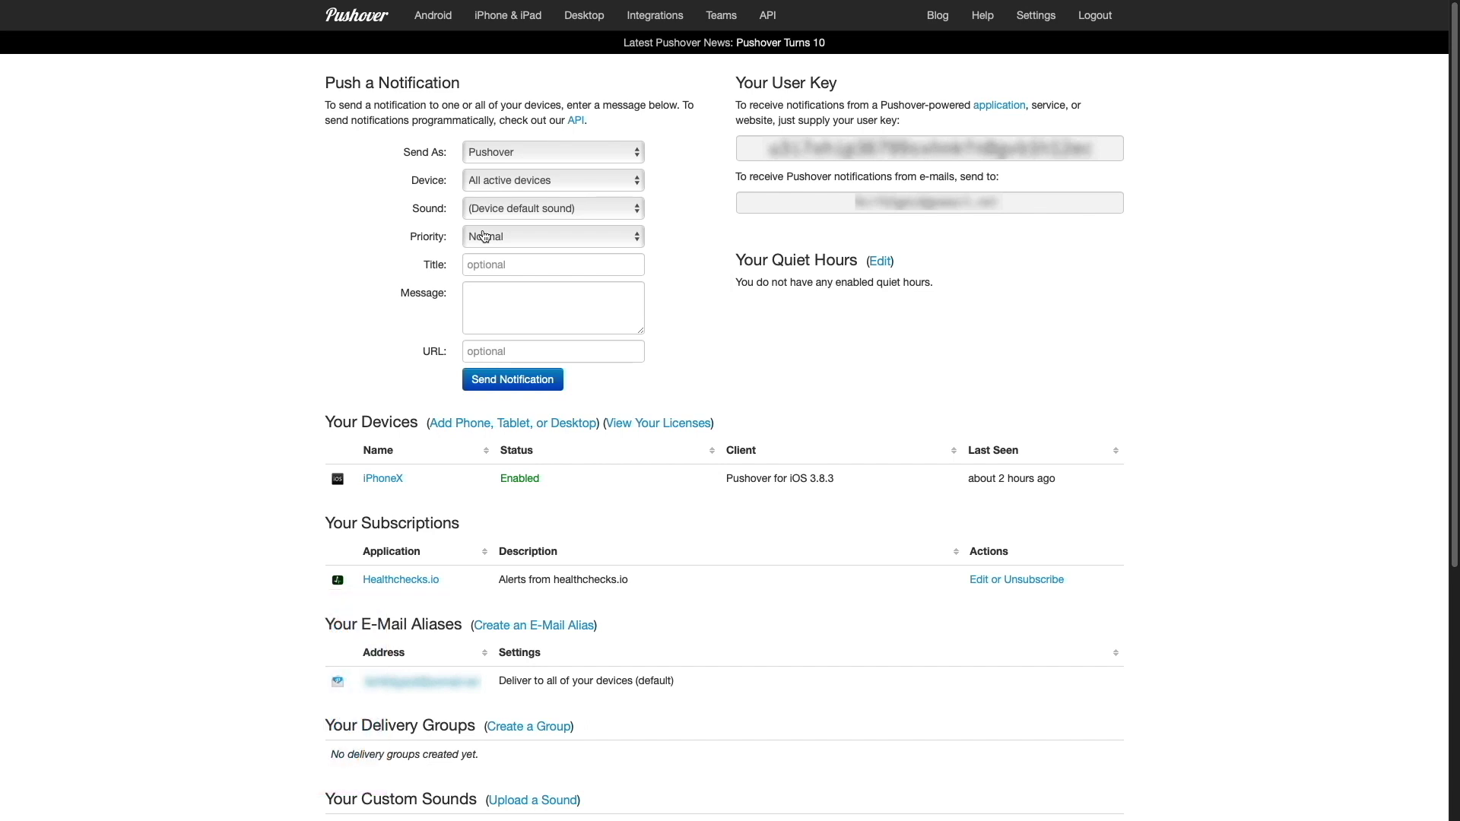
- Create a Pushover application named DIUN and copy its API token
{"action": "scroll", "coordinate": [485, 237], "scroll_direction": "down", "scroll_amount": 5}
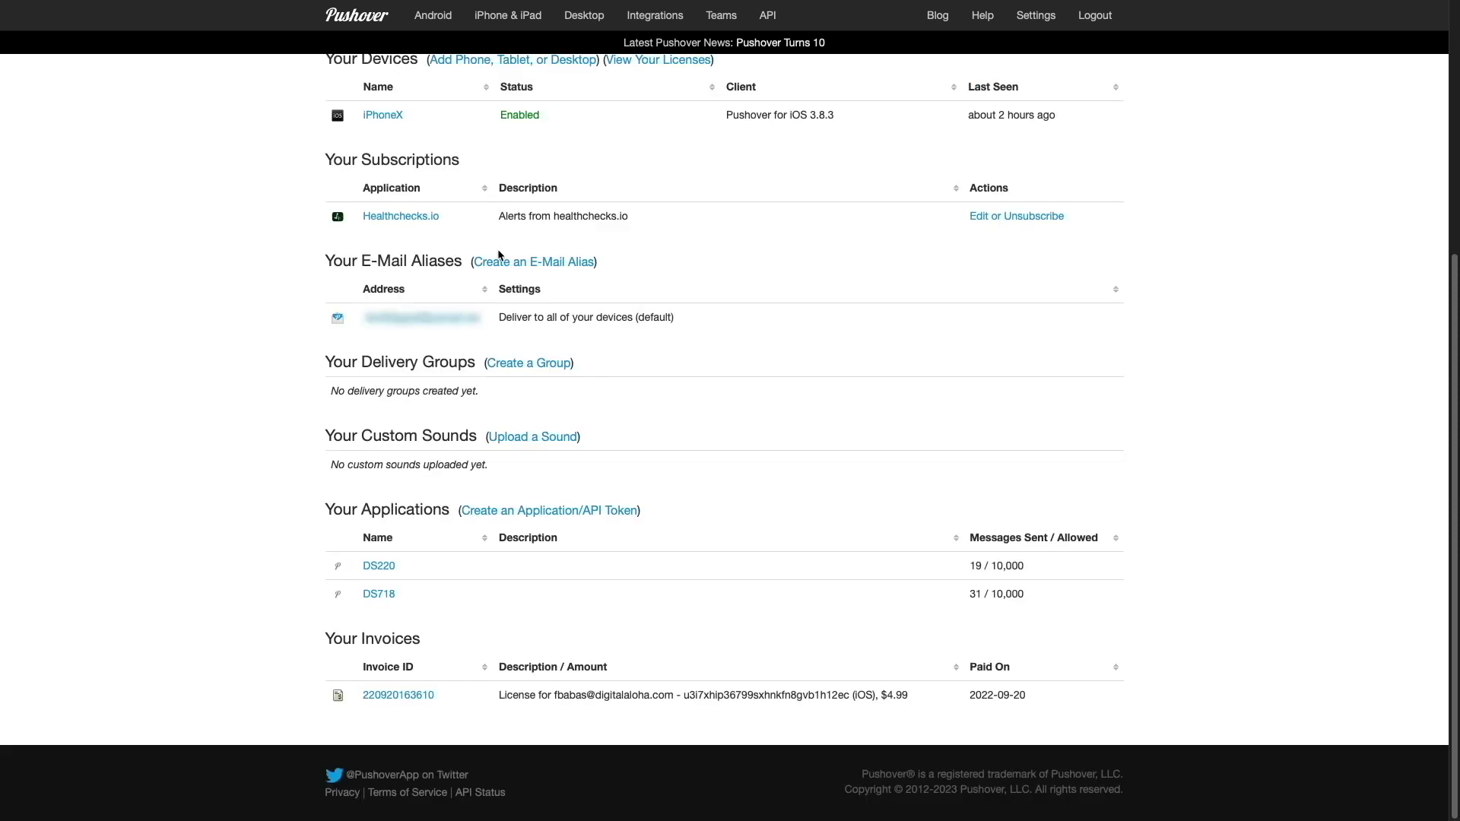
{"action": "left_click", "coordinate": [597, 511]}
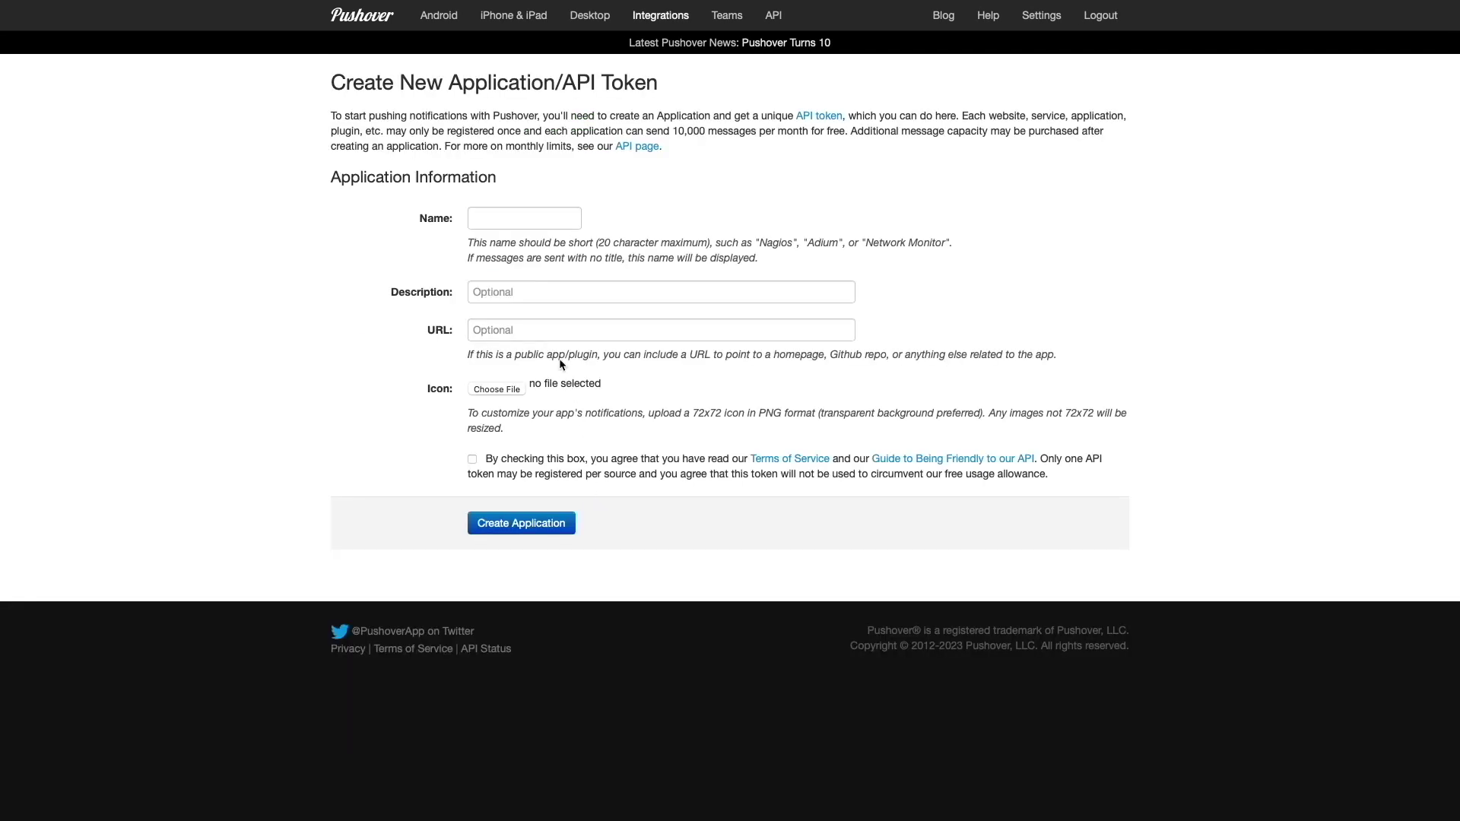
{"action": "left_click", "coordinate": [497, 227]}
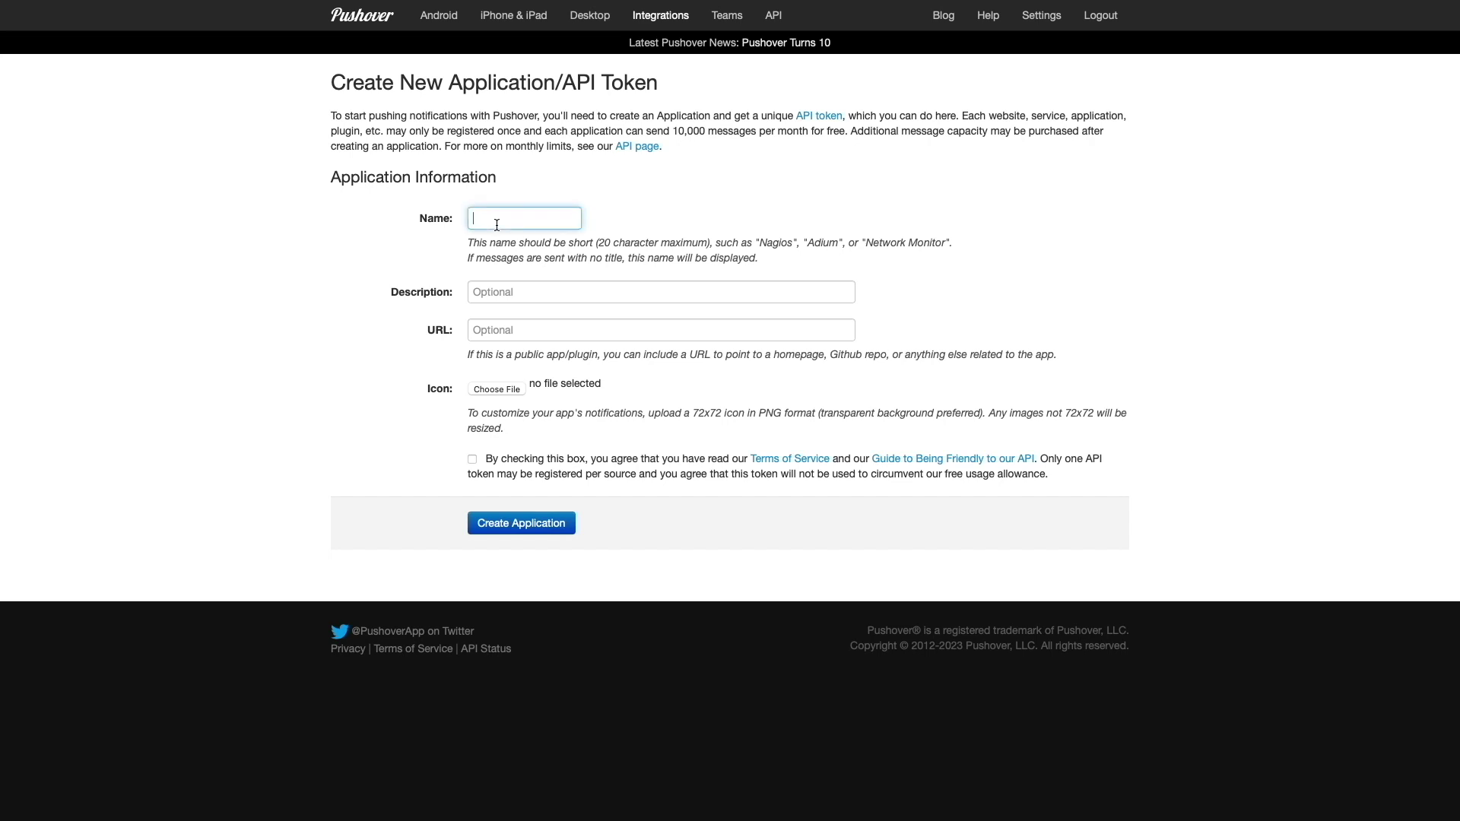
{"action": "type", "text": "DIUN"}
{"action": "left_click", "coordinate": [472, 459]}
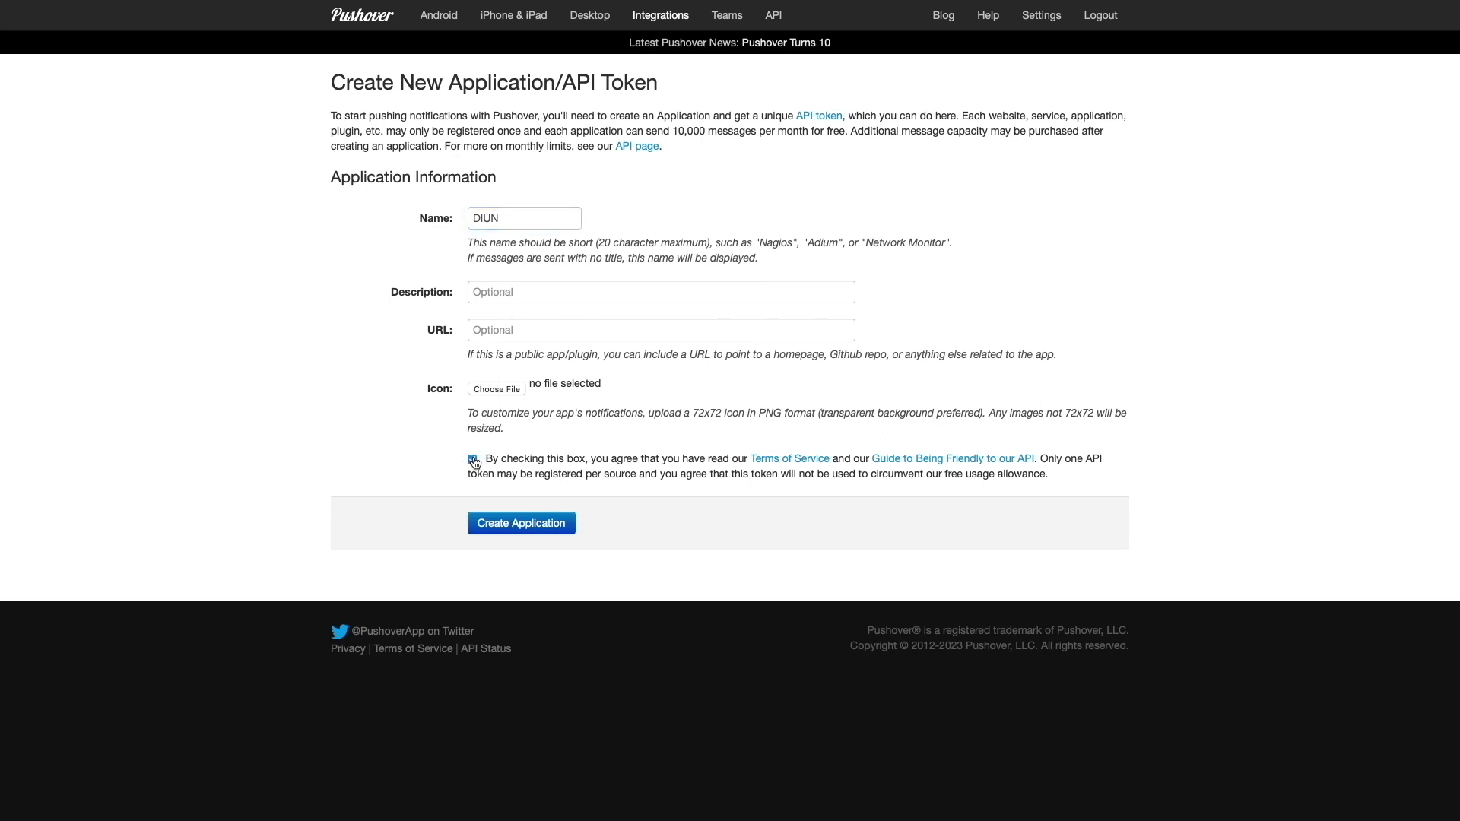
{"action": "left_click", "coordinate": [566, 522]}
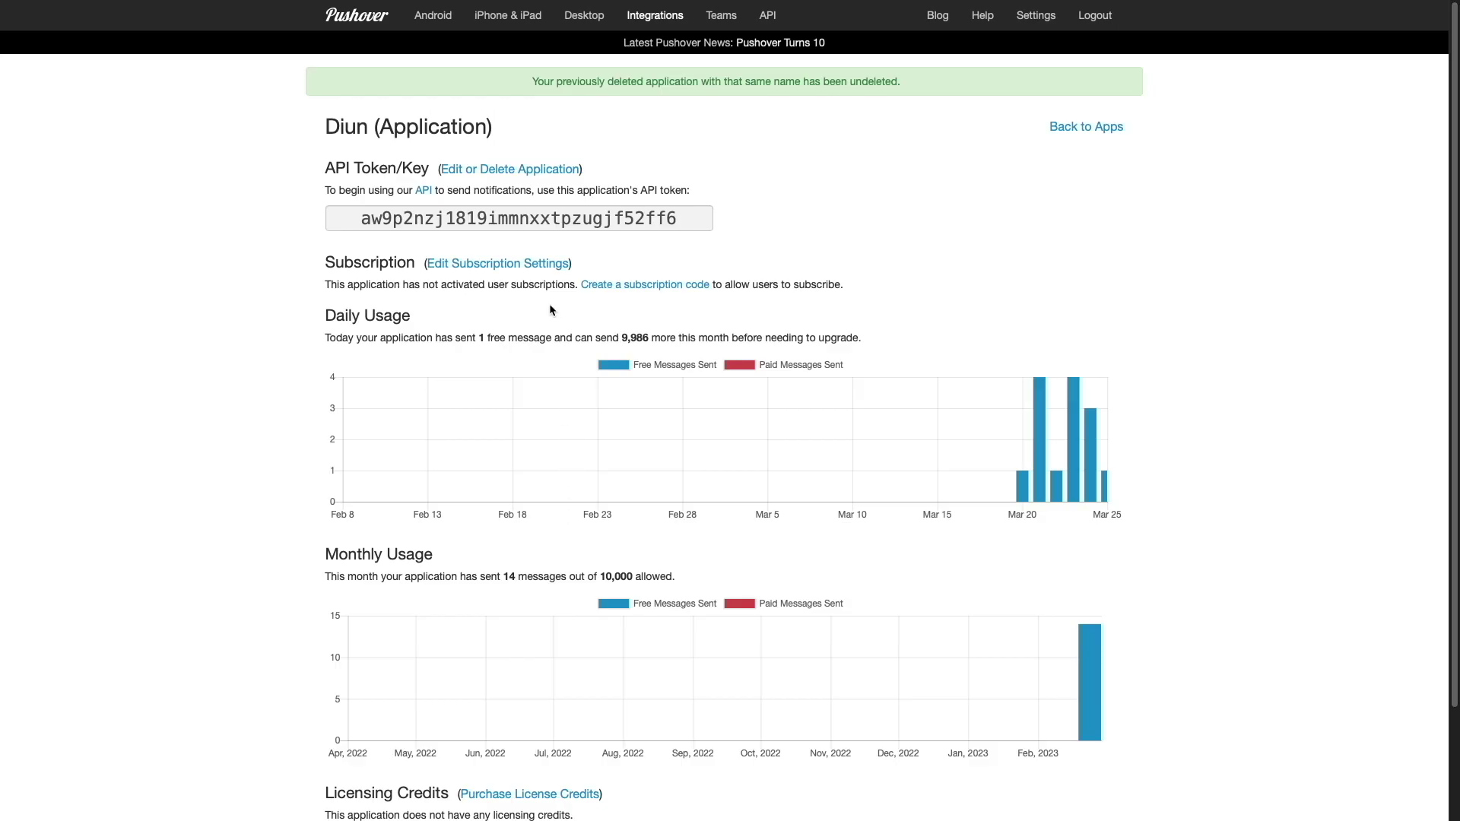
{"action": "left_click", "coordinate": [536, 221]}
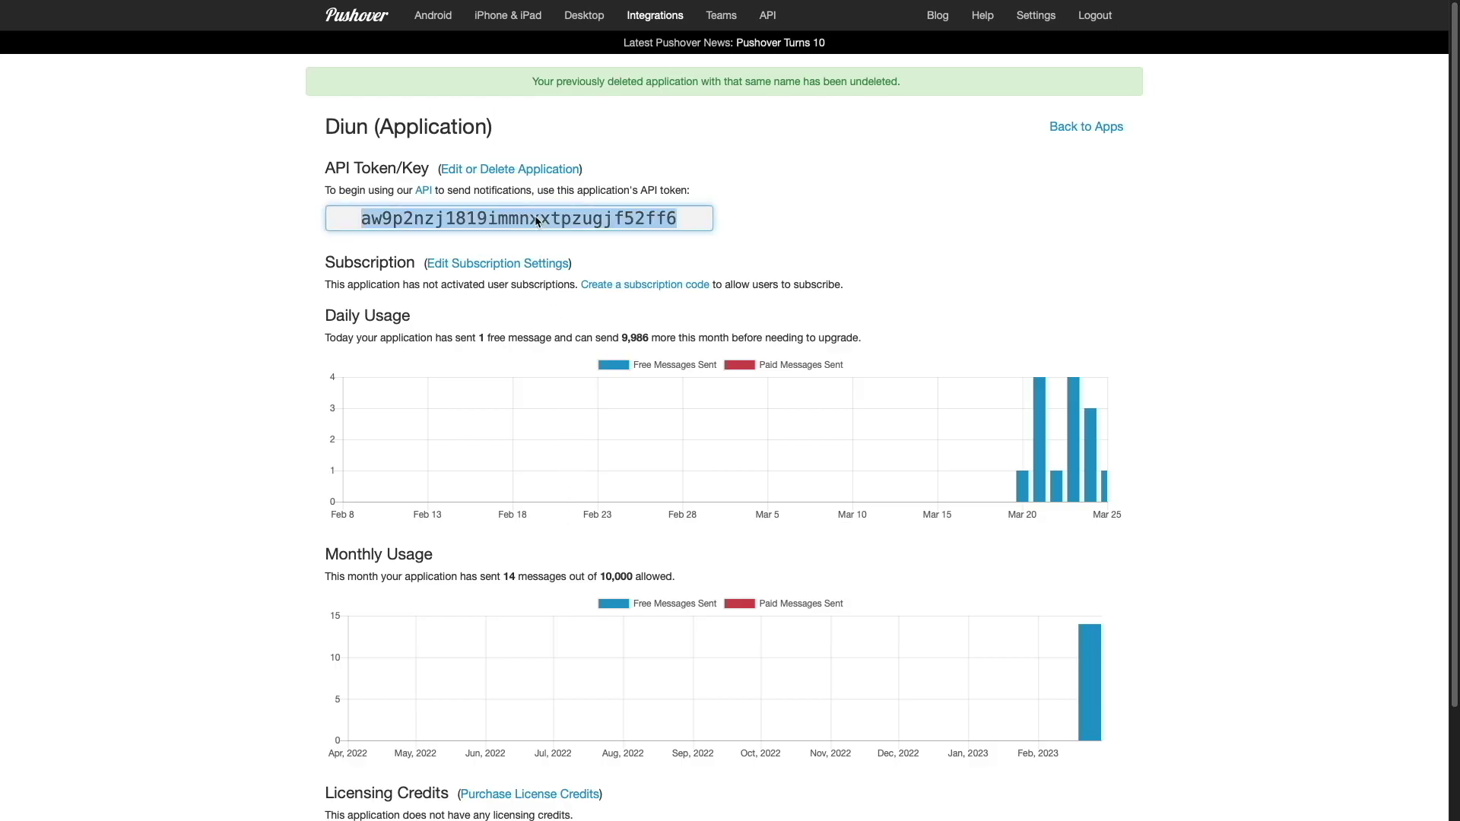
{"action": "left_click", "coordinate": [367, 23]}
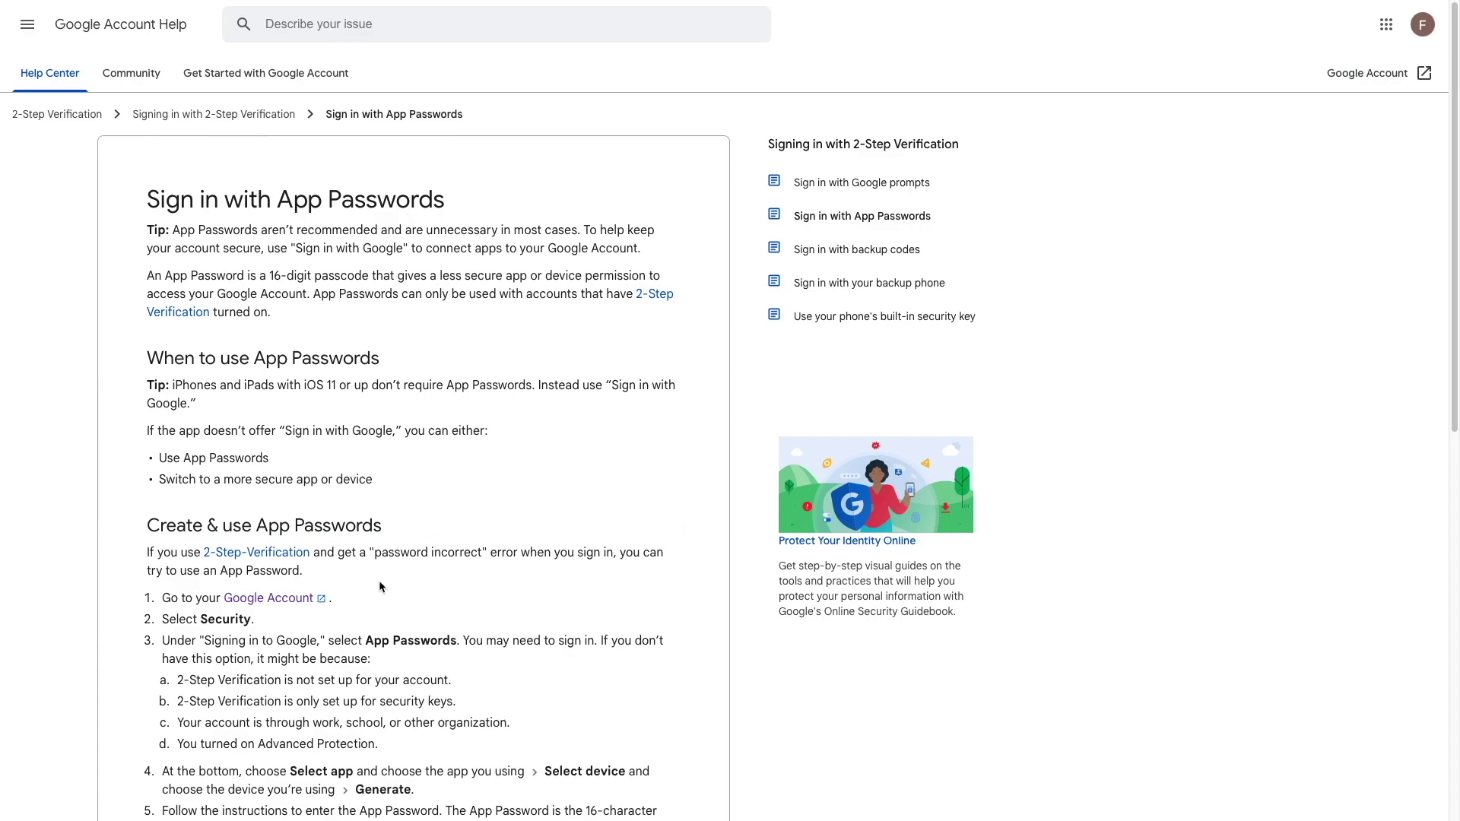
{"action": "left_click", "coordinate": [301, 600]}
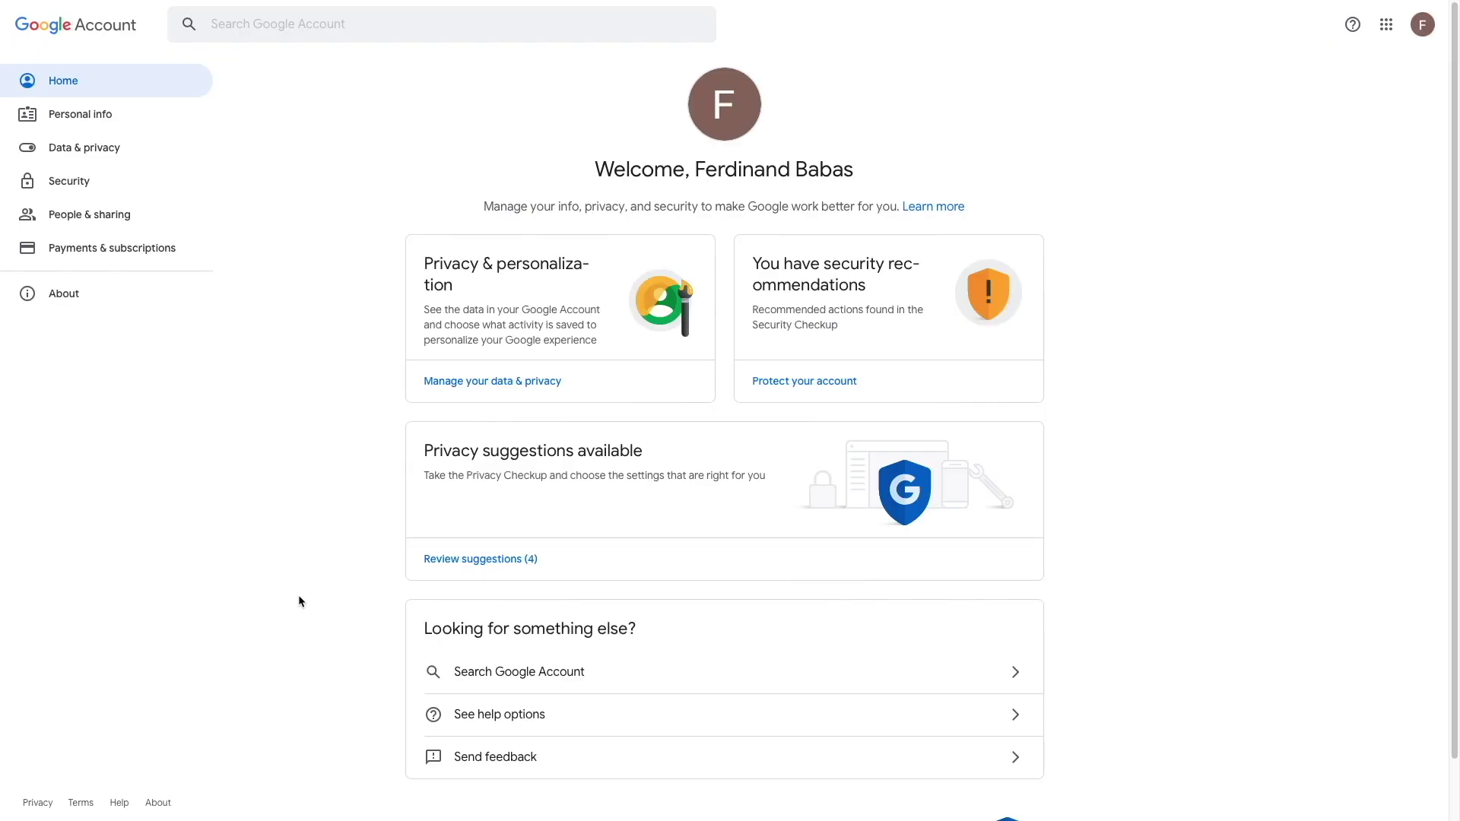
- Go to Google Account Security and open the App passwords page listing Watchtower - DS718
{"action": "left_click", "coordinate": [73, 183]}
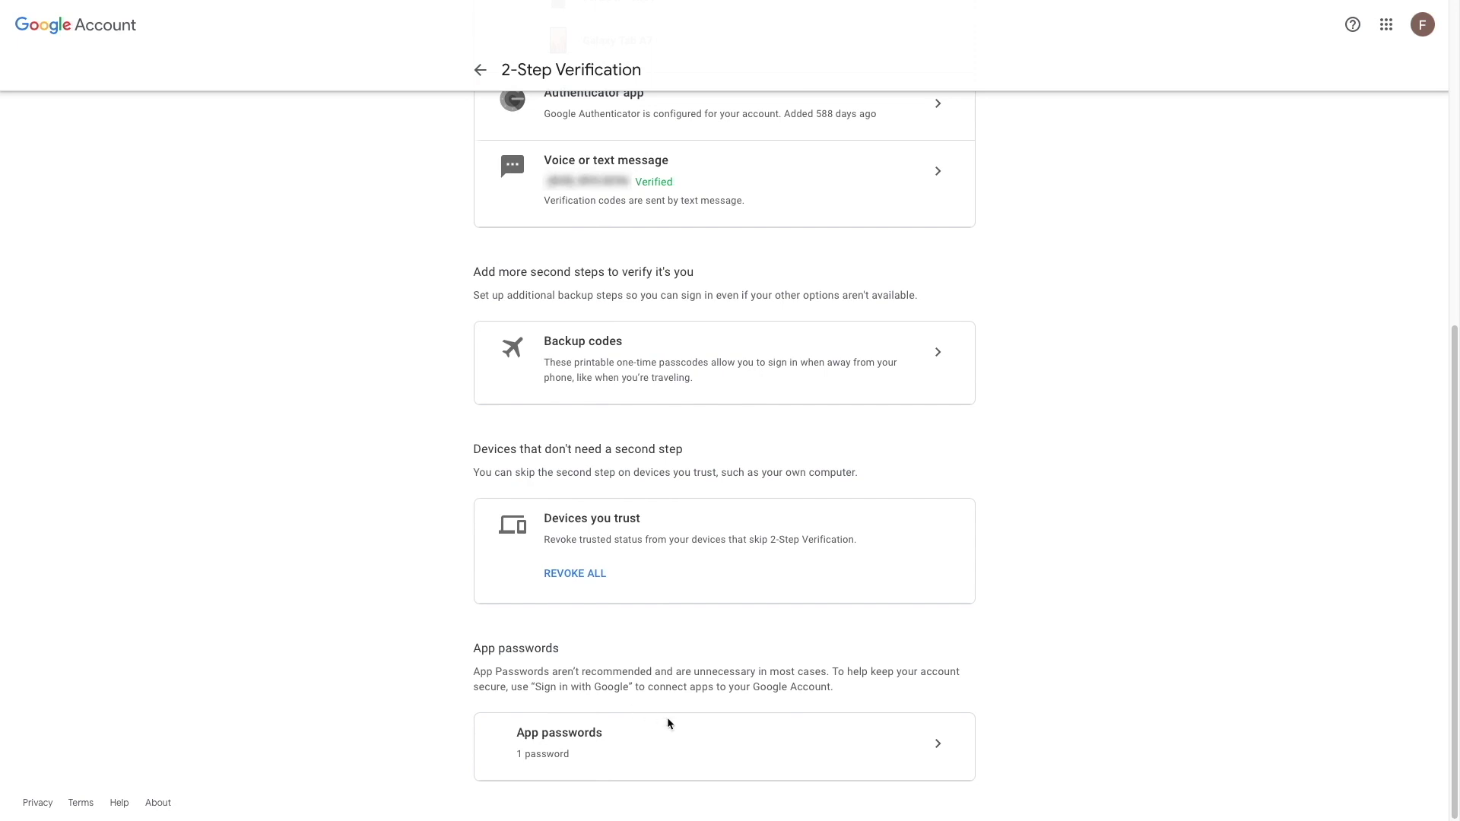
{"action": "left_click", "coordinate": [936, 744]}
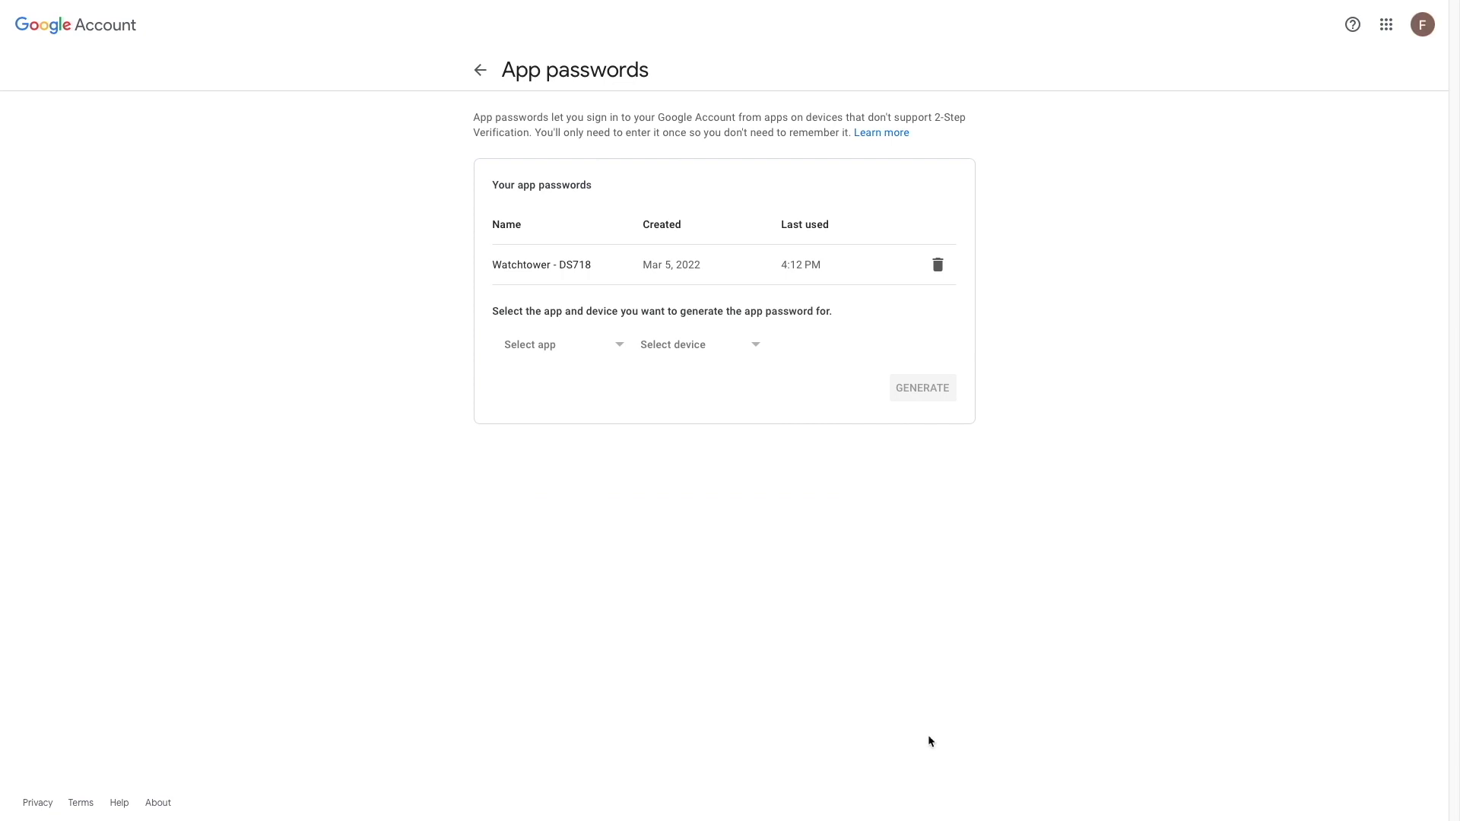
- Generate a custom-named 'DIUN' app password and select the generated password to copy
{"action": "left_click", "coordinate": [617, 348]}
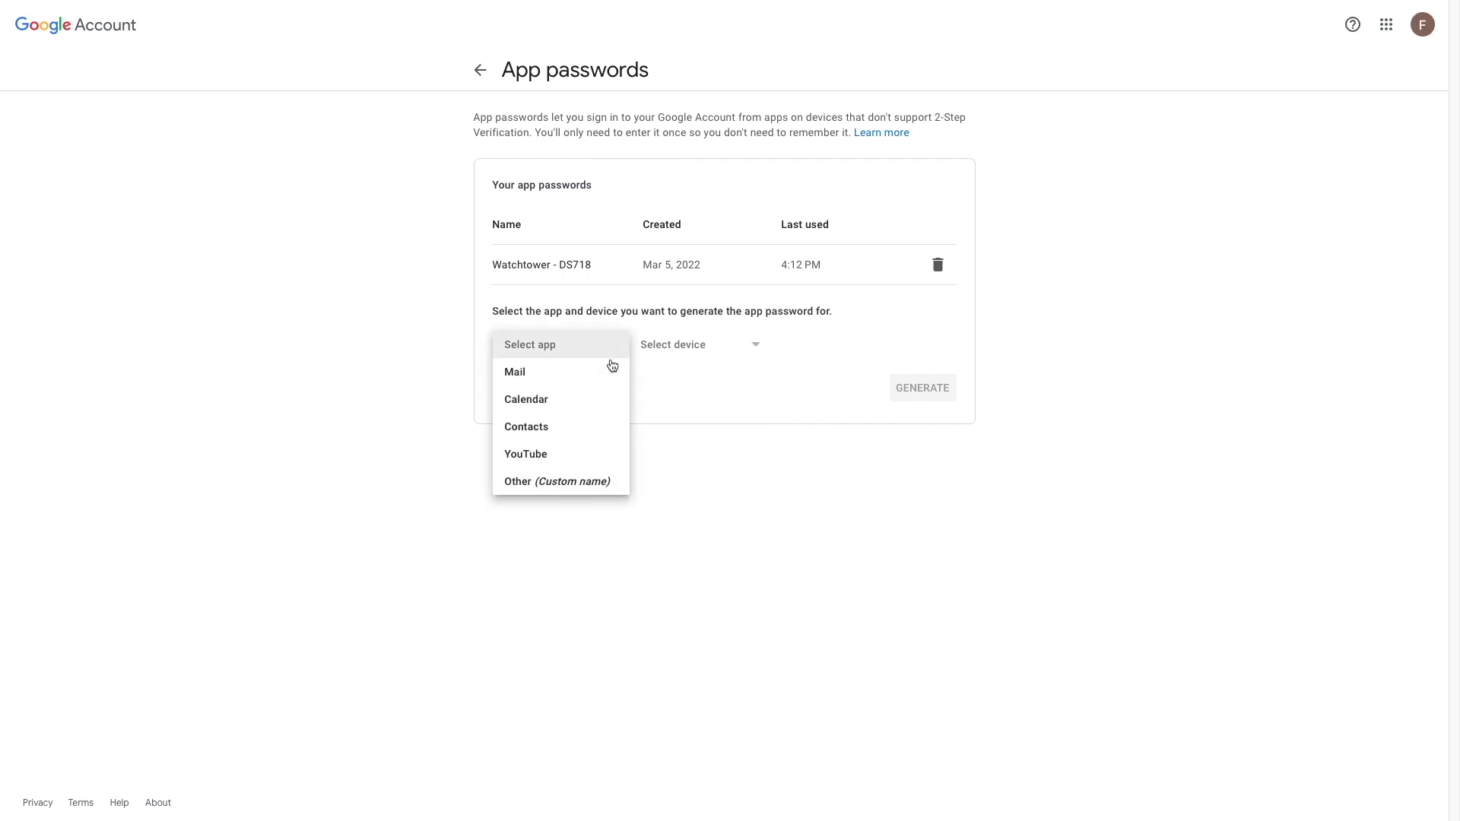
{"action": "left_click", "coordinate": [576, 479]}
{"action": "type", "text": "DIUN"}
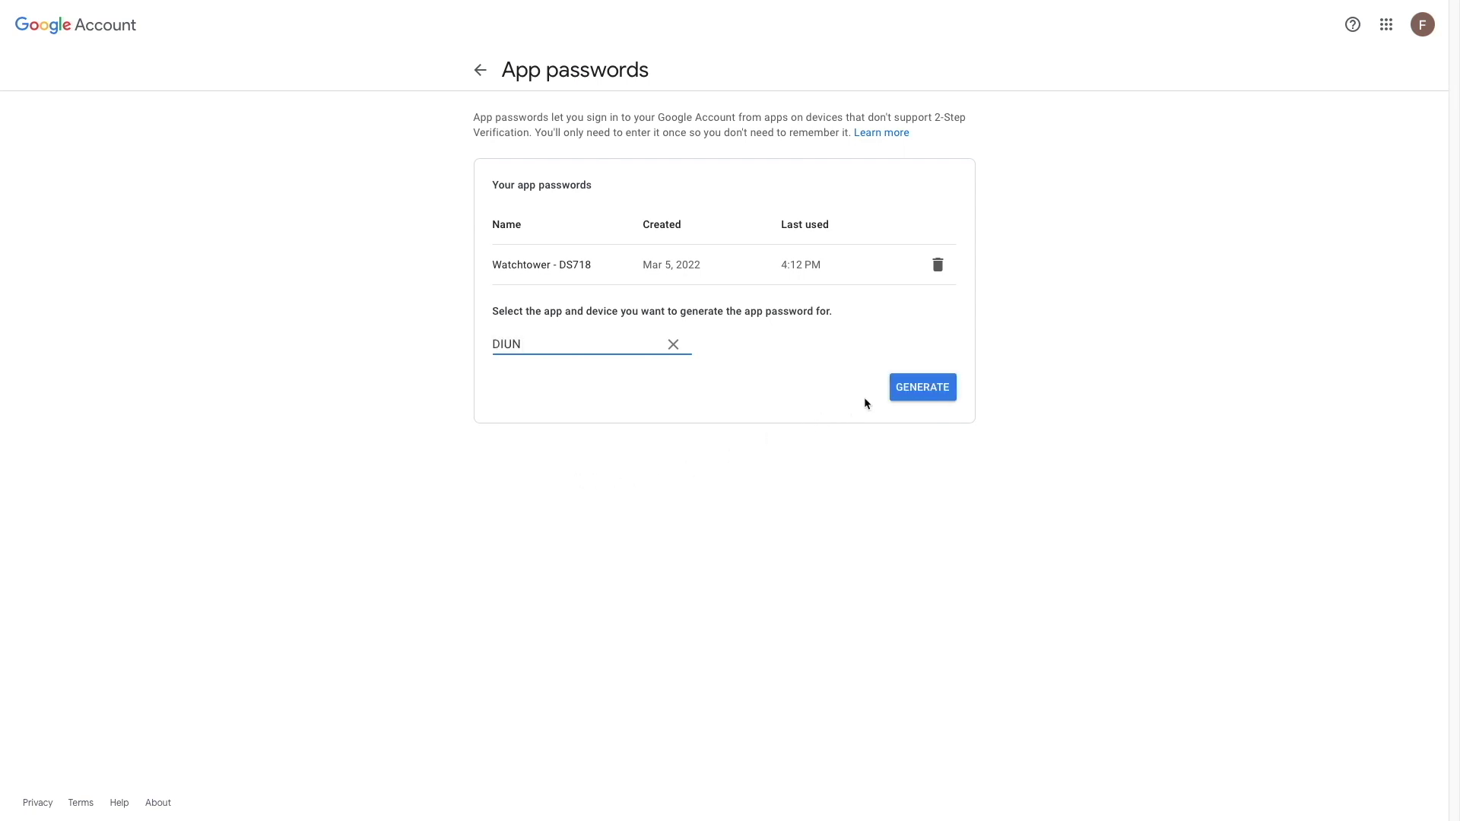
{"action": "left_click", "coordinate": [896, 391]}
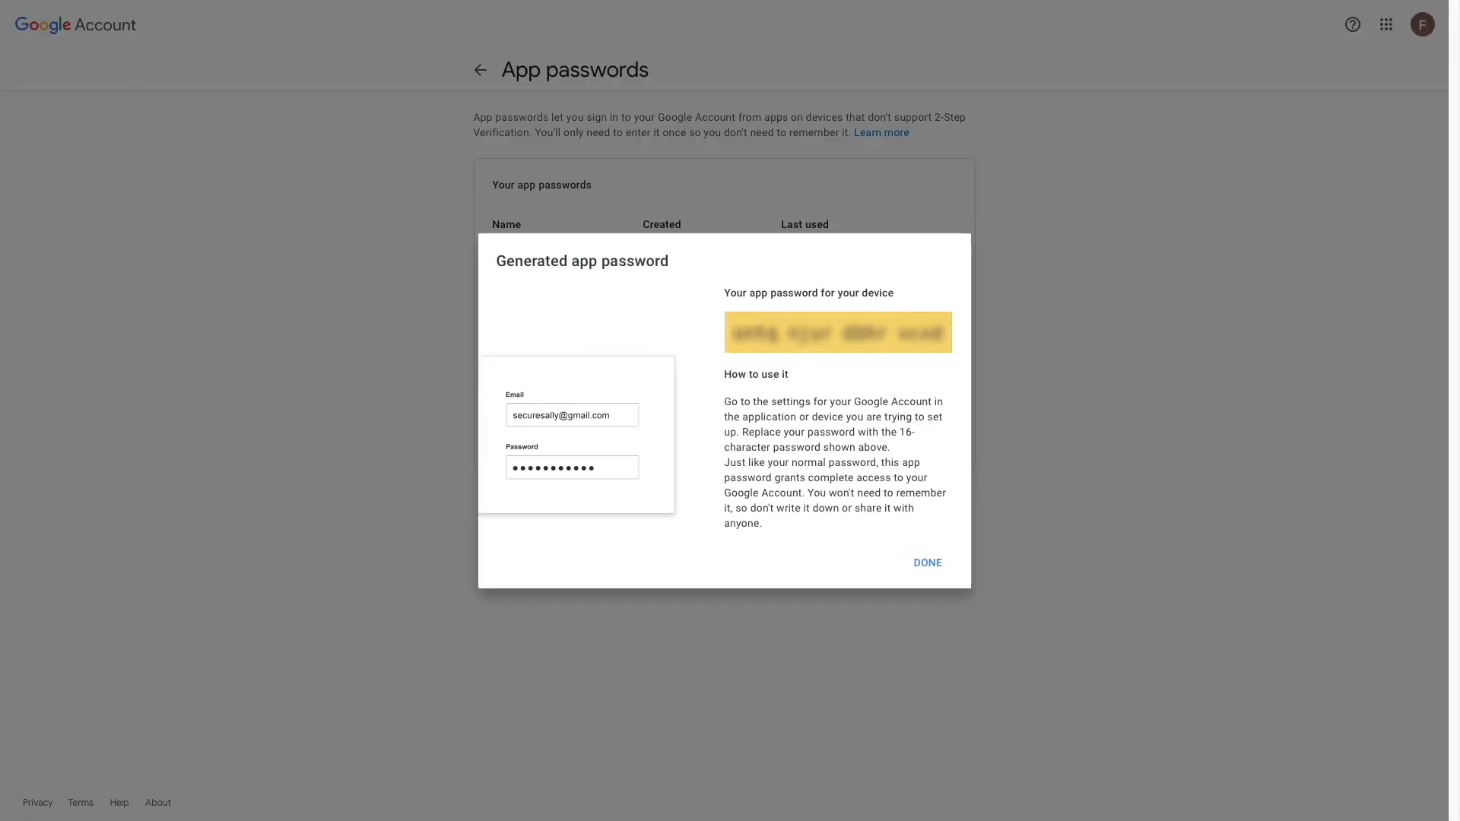
{"action": "left_click_drag", "start_coordinate": [732, 332], "coordinate": [943, 332]}
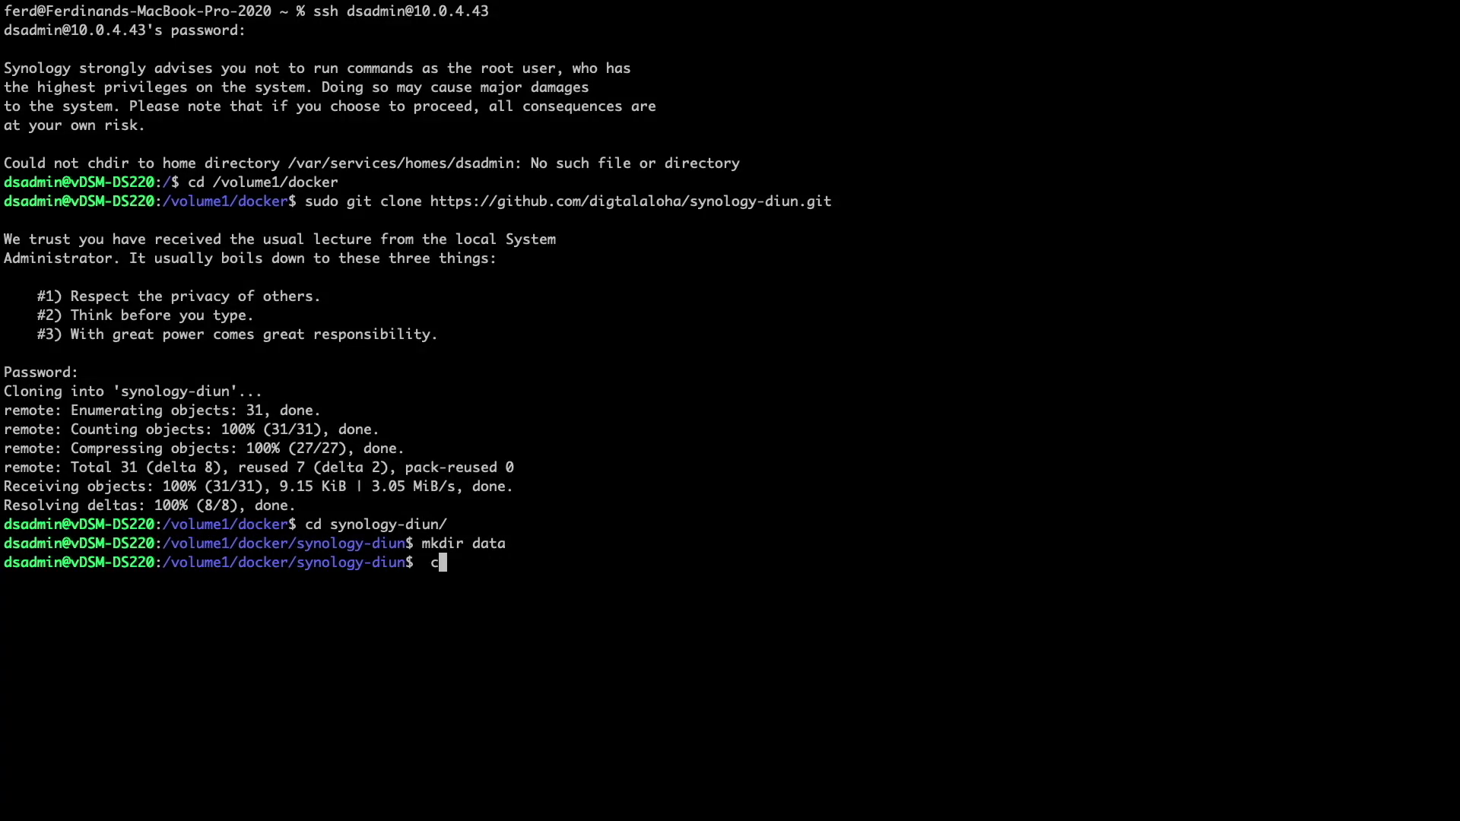
- Clear the terminal and open the .env file in vi to review its settings
{"action": "key", "text": "Return"}
{"action": "type", "text": "vi .env"}
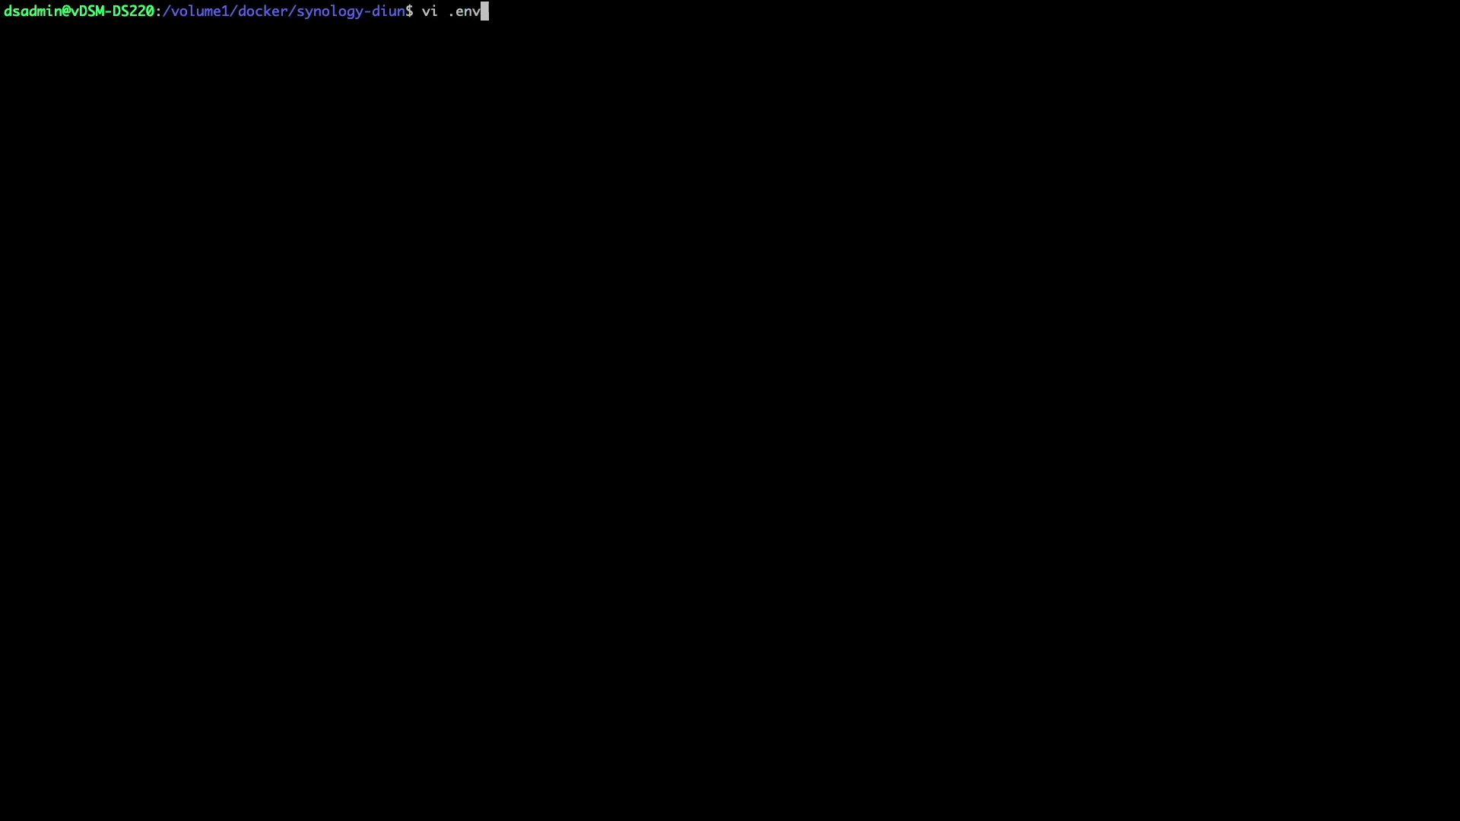
{"action": "key", "text": "Return"}
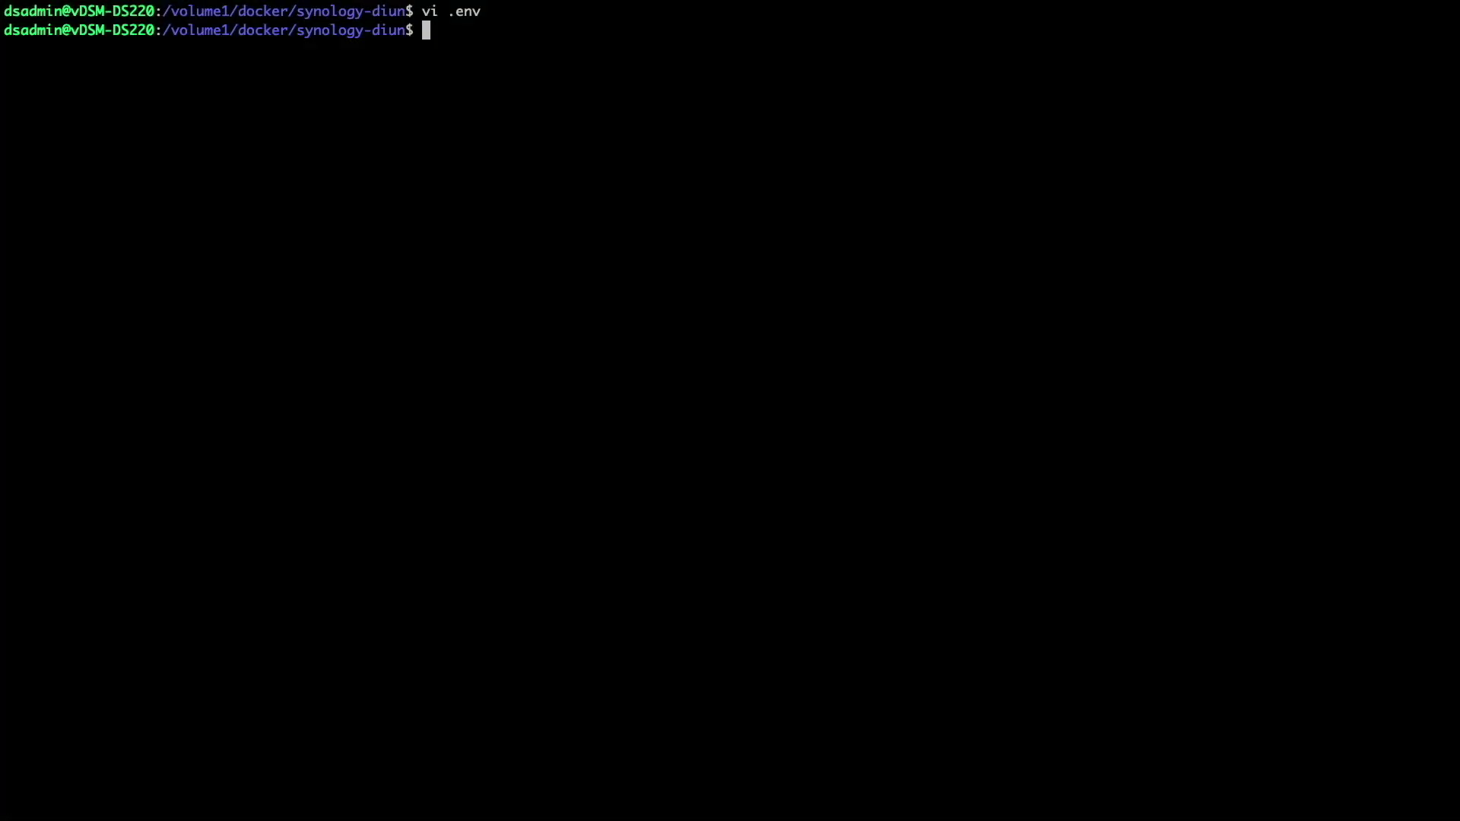
{"action": "type", "text": "vi docker"}
{"action": "key", "text": "Tab"}
{"action": "key", "text": "Return"}
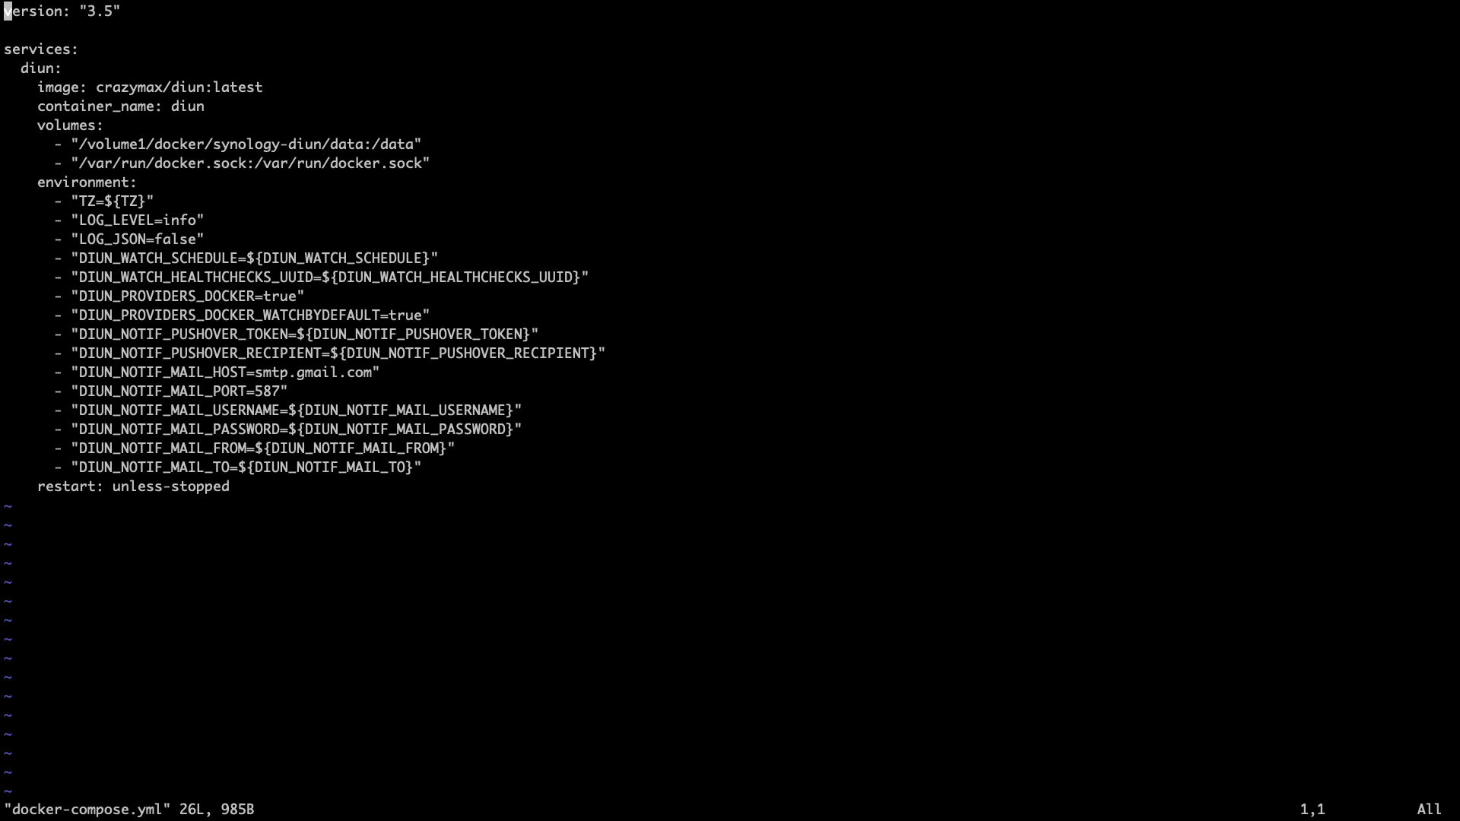
{"action": "key", "text": "j"}
{"action": "key", "text": "j"}
{"action": "key", "text": "j"}
{"action": "key", "text": "j"}
{"action": "key", "text": "j"}
{"action": "key", "text": "j"}
{"action": "key", "text": "j"}
{"action": "key", "text": "j"}
{"action": "key", "text": "j"}
{"action": "key", "text": "j"}
{"action": "key", "text": "j"}
{"action": "key", "text": "j"}
{"action": "key", "text": "j"}
{"action": "key", "text": "j"}
{"action": "type", "text": "i#"}
{"action": "key", "text": "Down"}
{"action": "key", "text": "Down"}
{"action": "key", "text": "Down"}
{"action": "key", "text": "Down"}
{"action": "key", "text": "Down"}
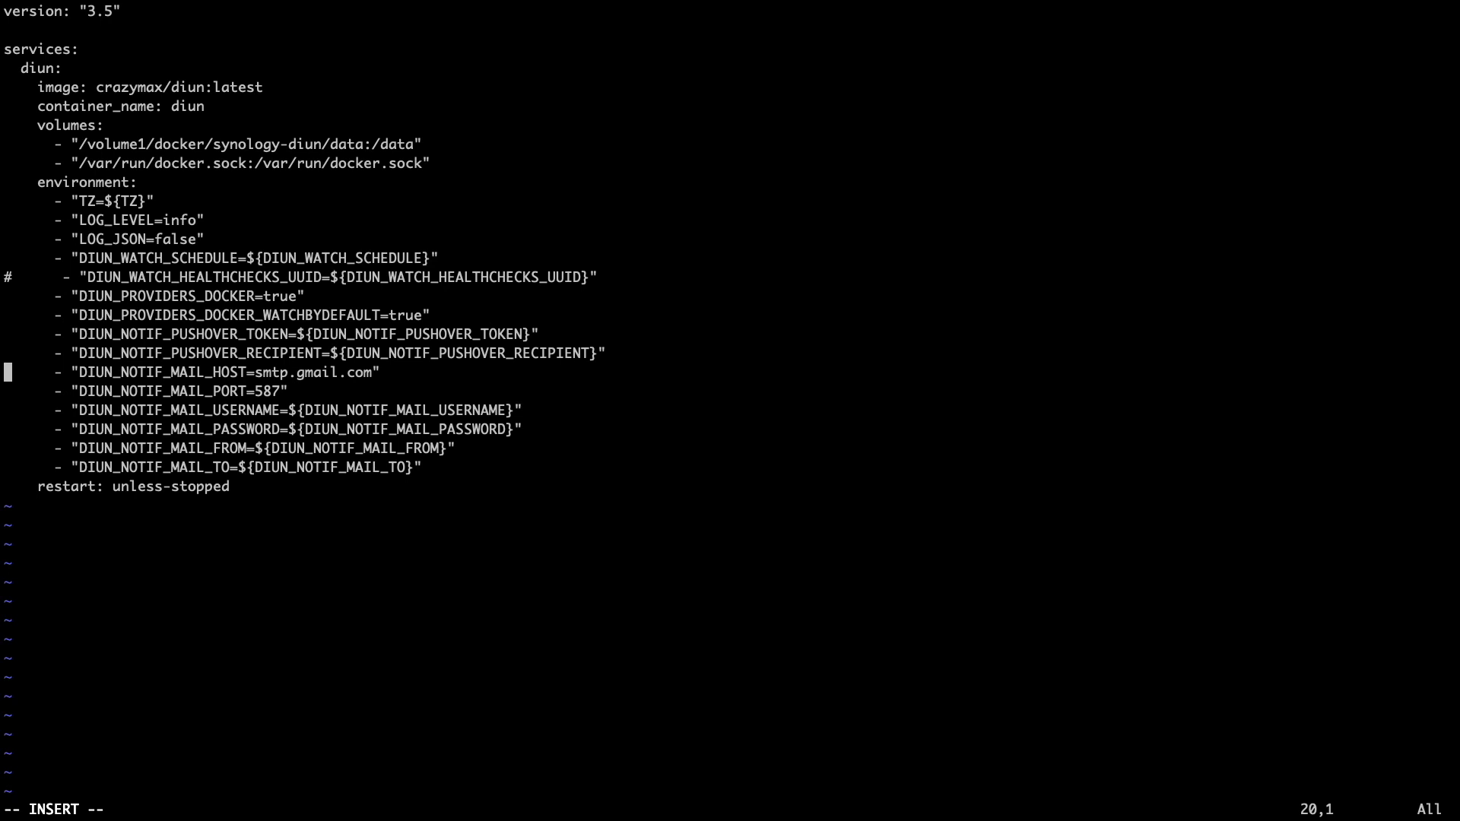
{"action": "type", "text": "#"}
{"action": "key", "text": "Down"}
{"action": "type", "text": "#"}
{"action": "key", "text": "Down"}
{"action": "type", "text": "#"}
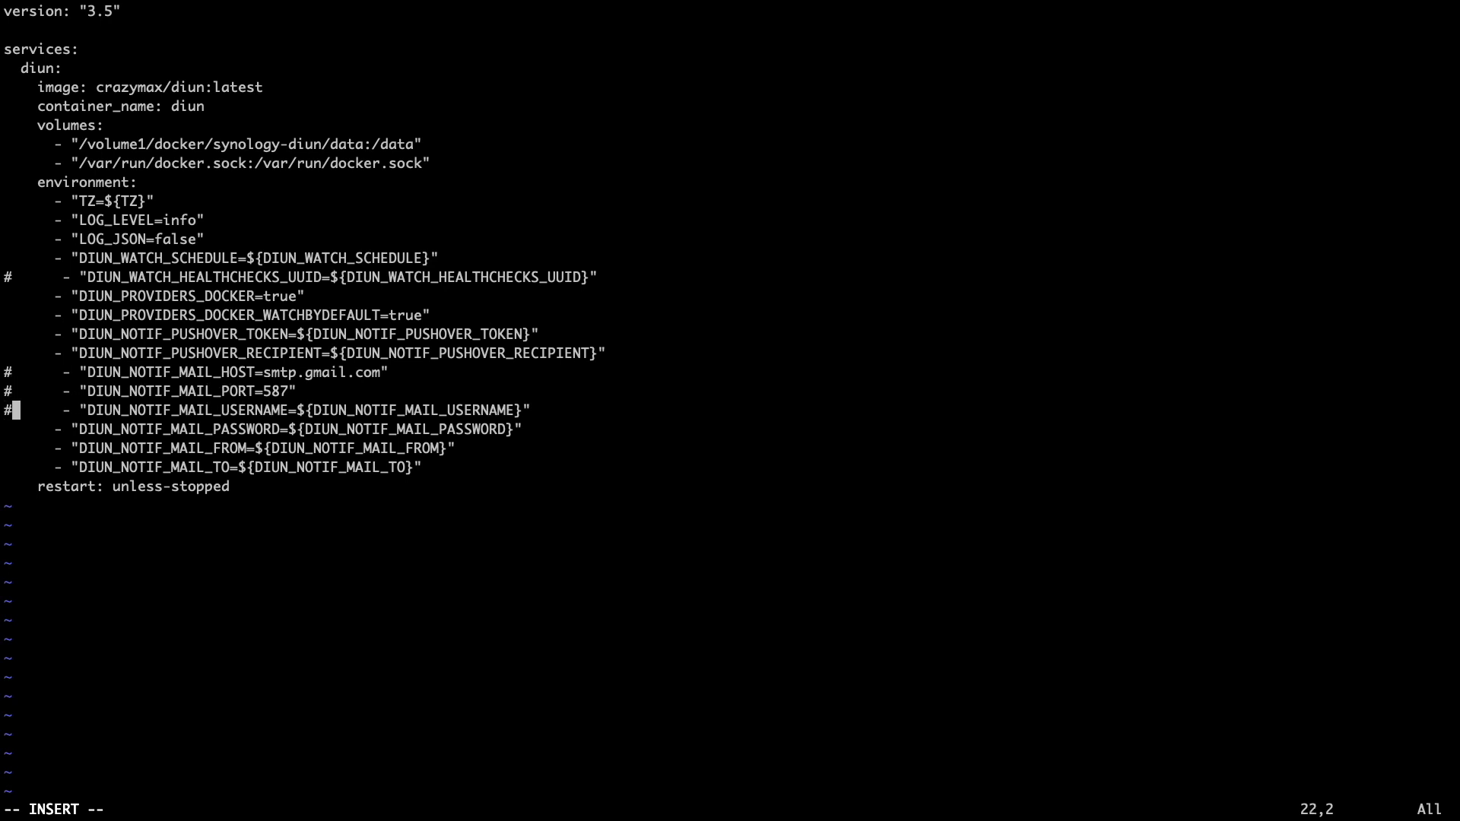
{"action": "key", "text": "Down"}
{"action": "type", "text": "#"}
{"action": "key", "text": "Down"}
{"action": "type", "text": "#"}
{"action": "key", "text": "Down"}
{"action": "type", "text": "#"}
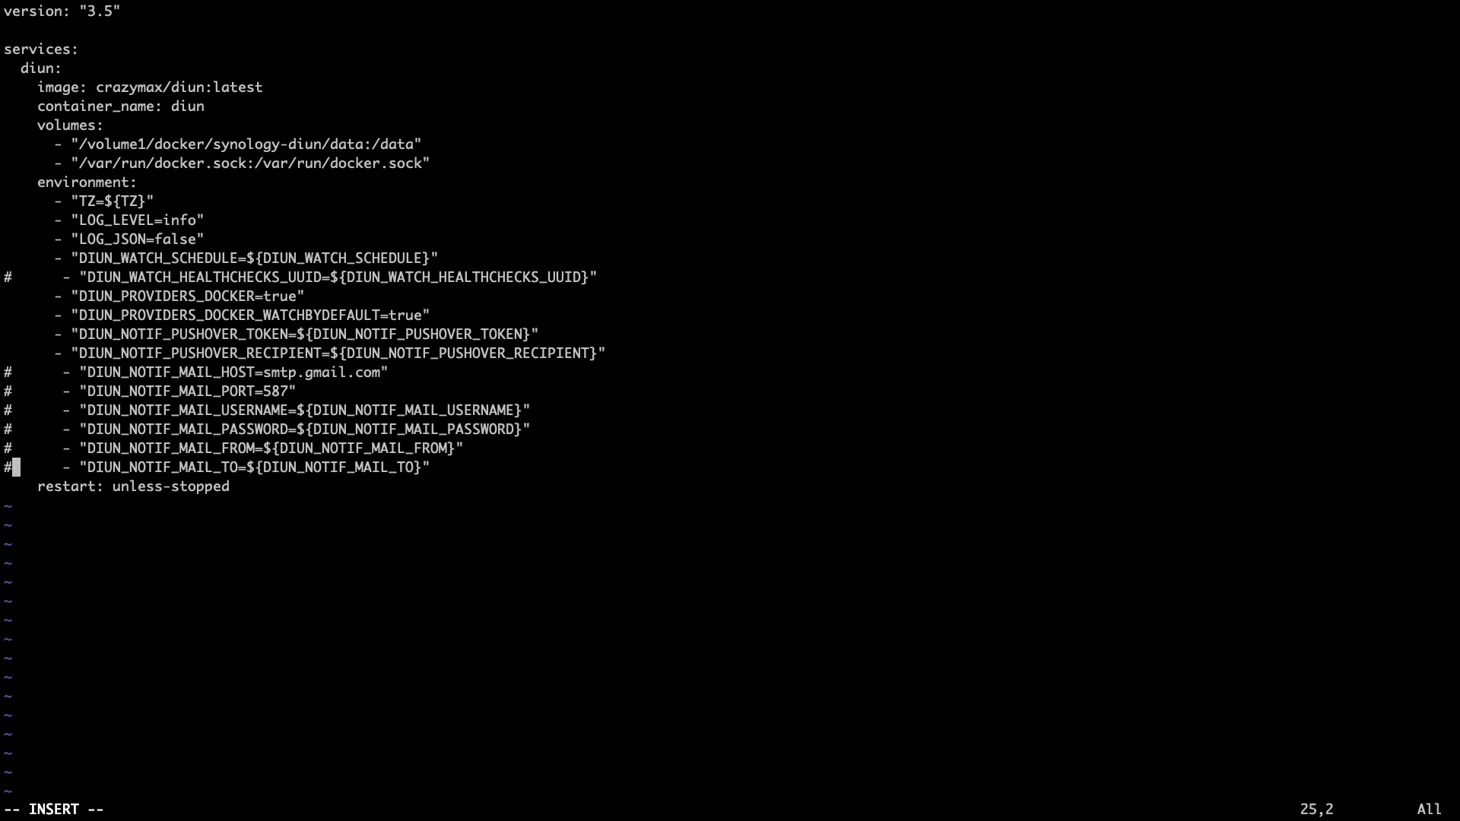
{"action": "key", "text": "Escape"}
{"action": "type", "text": ":q!"}
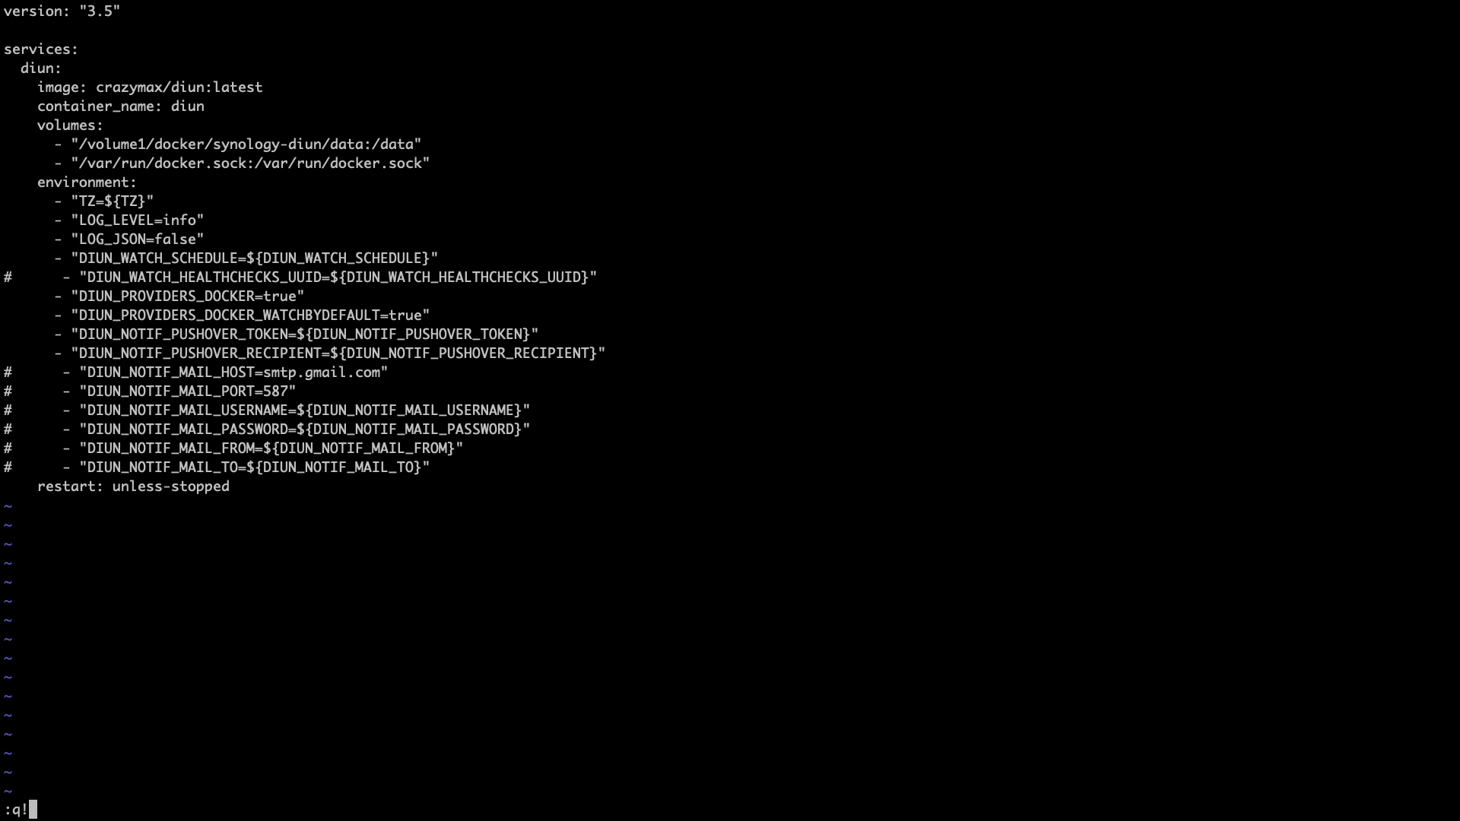
{"action": "key", "text": "Return"}
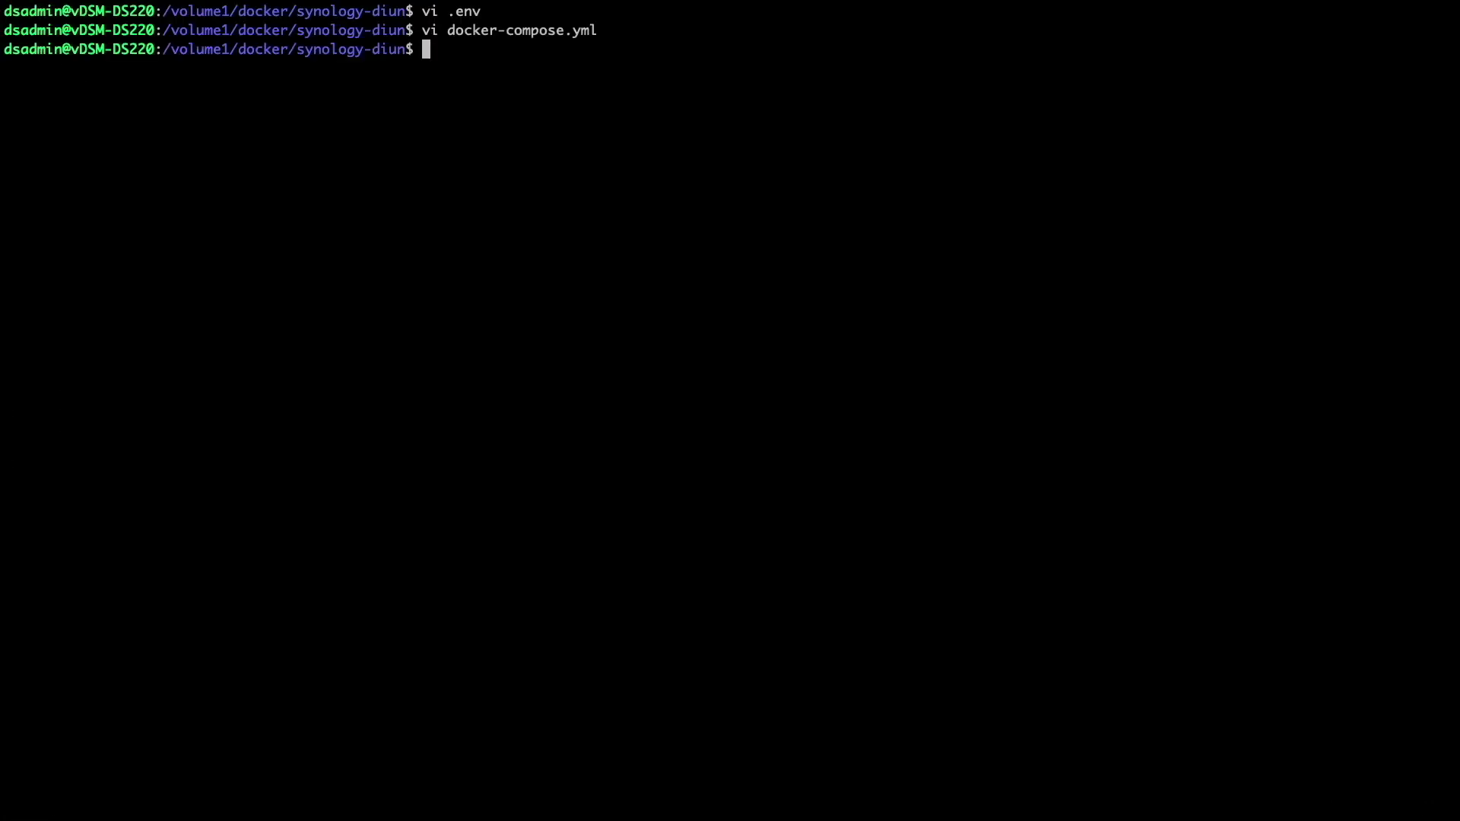
- Start the DIUN stack with sudo docker-compose up -d, then run 'diun notif test' inside the diun container
{"action": "type", "text": "sudo docker-co"}
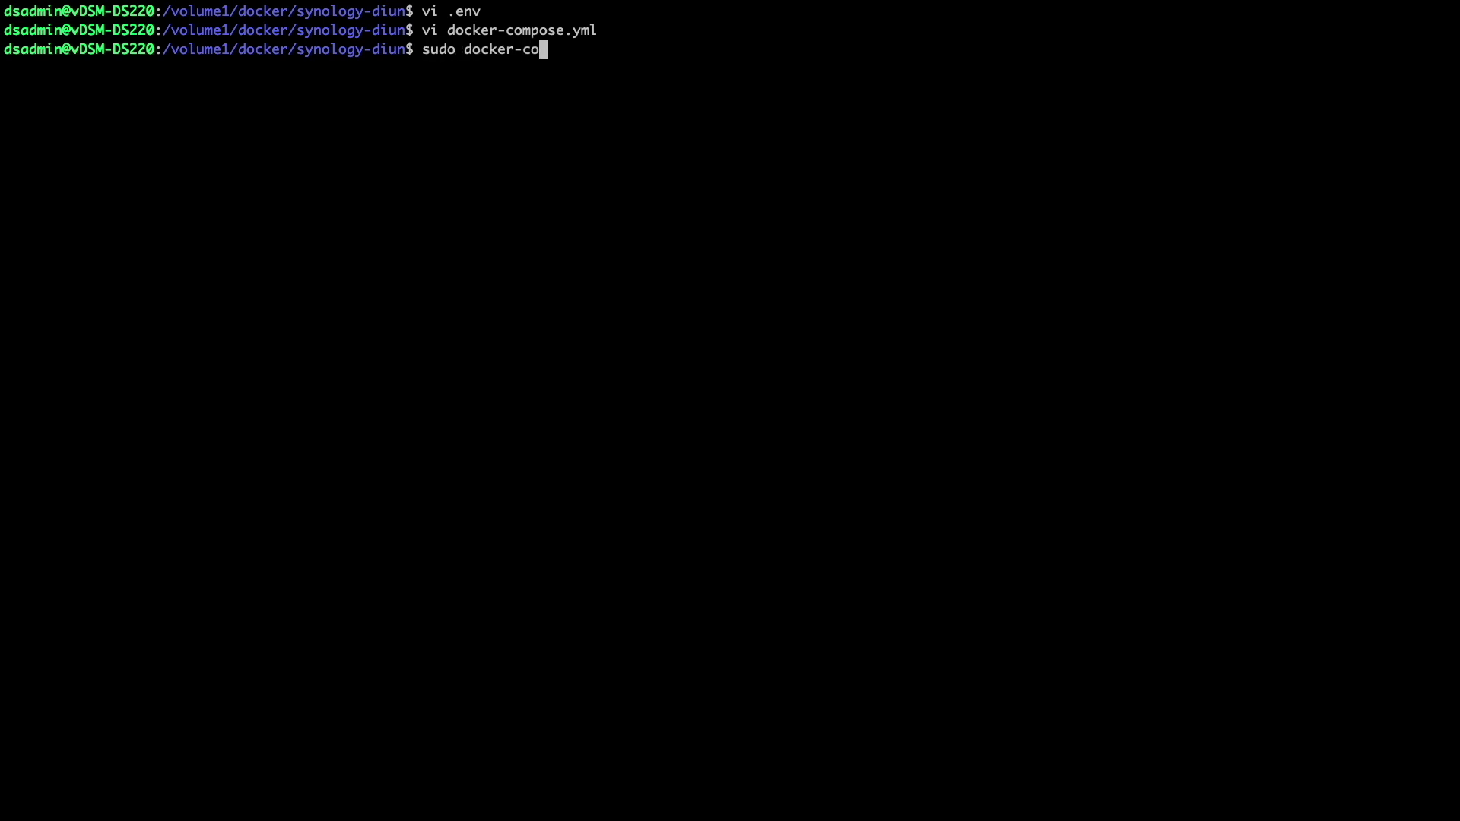
{"action": "type", "text": "mpose up -d"}
{"action": "key", "text": "Return"}
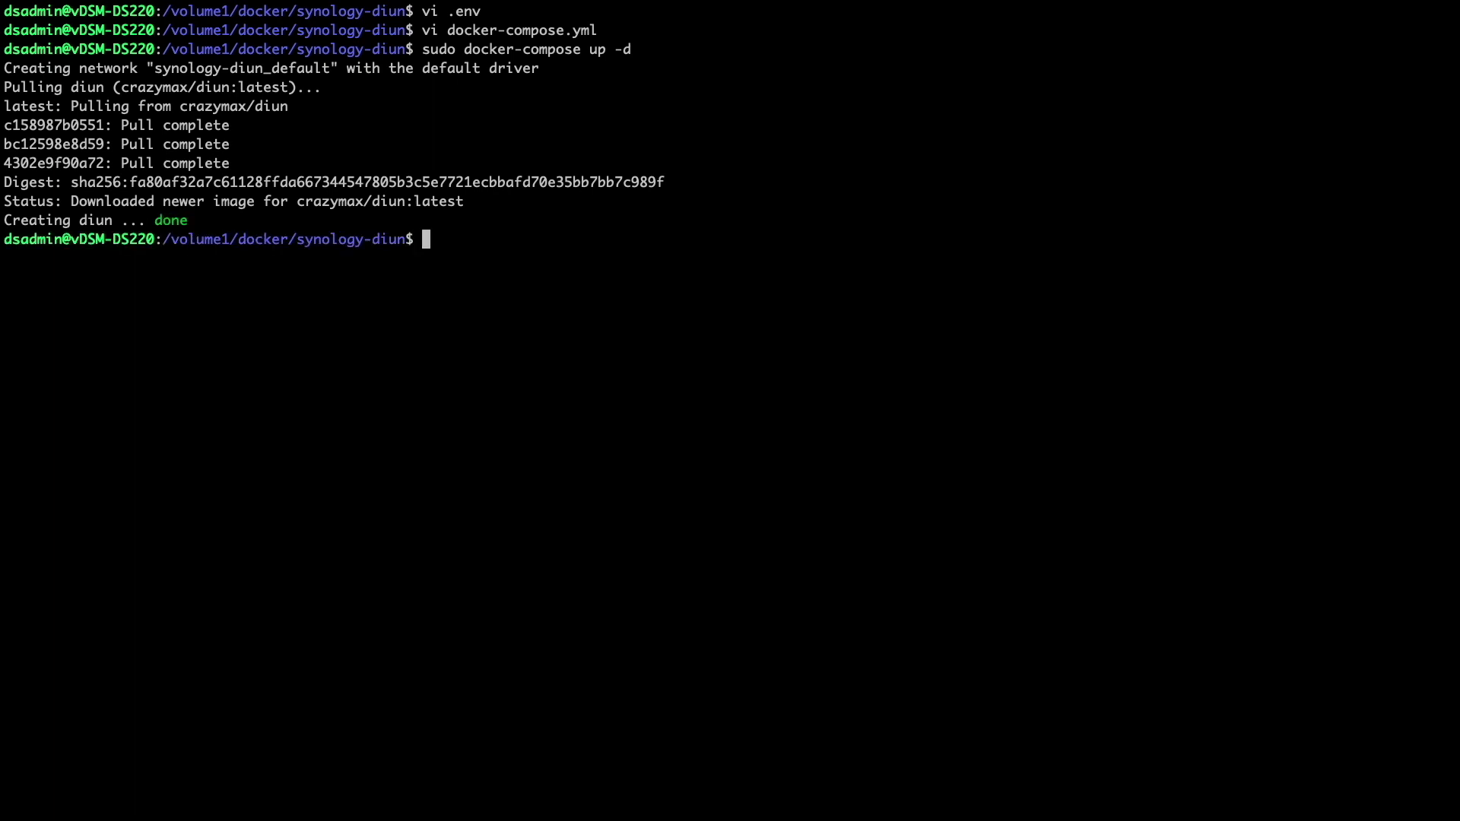
{"action": "type", "text": "sudo docker contai"}
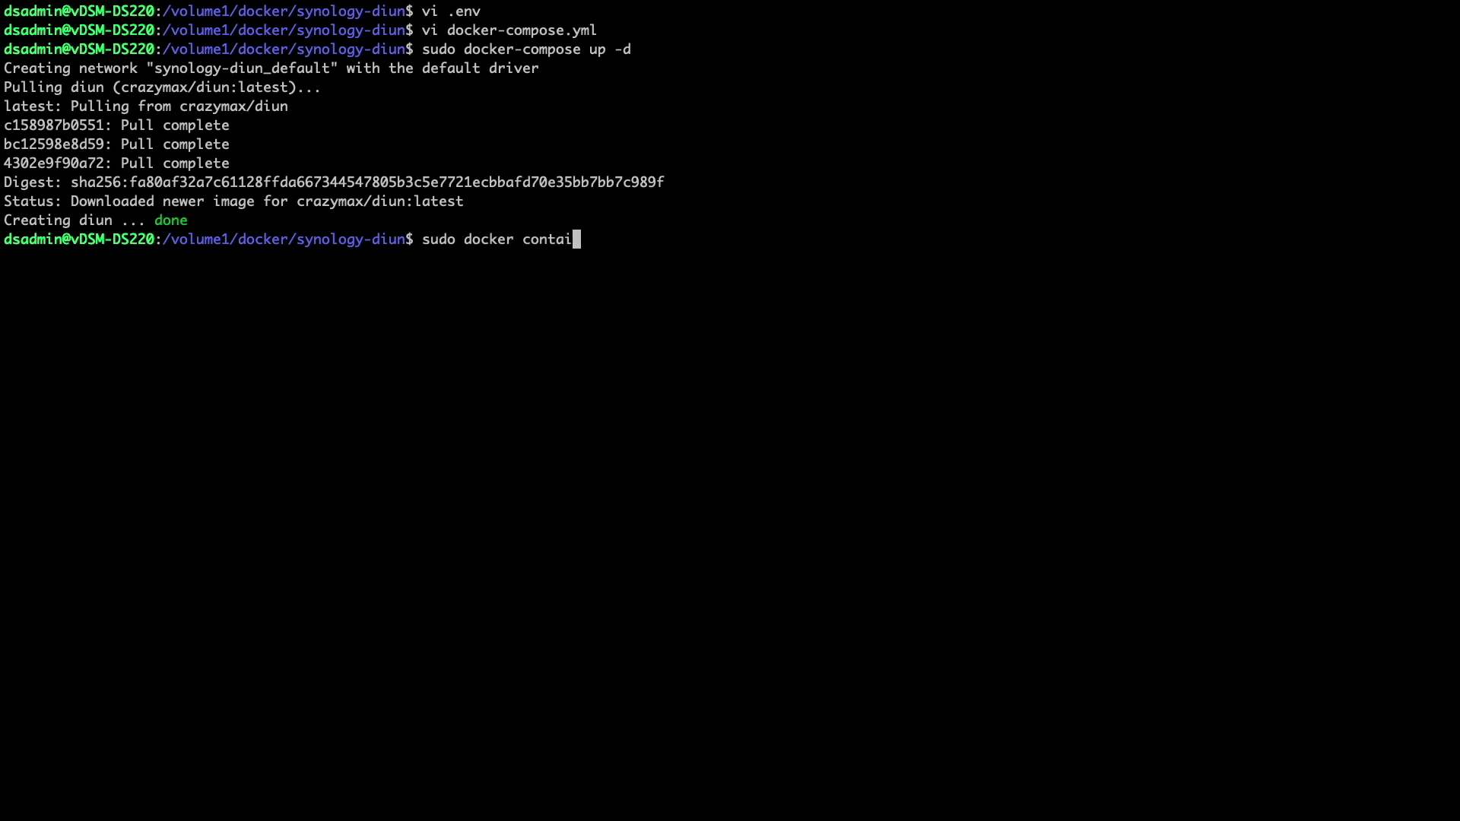
{"action": "type", "text": "ner exec -it diun /bin/sh"}
{"action": "key", "text": "Return"}
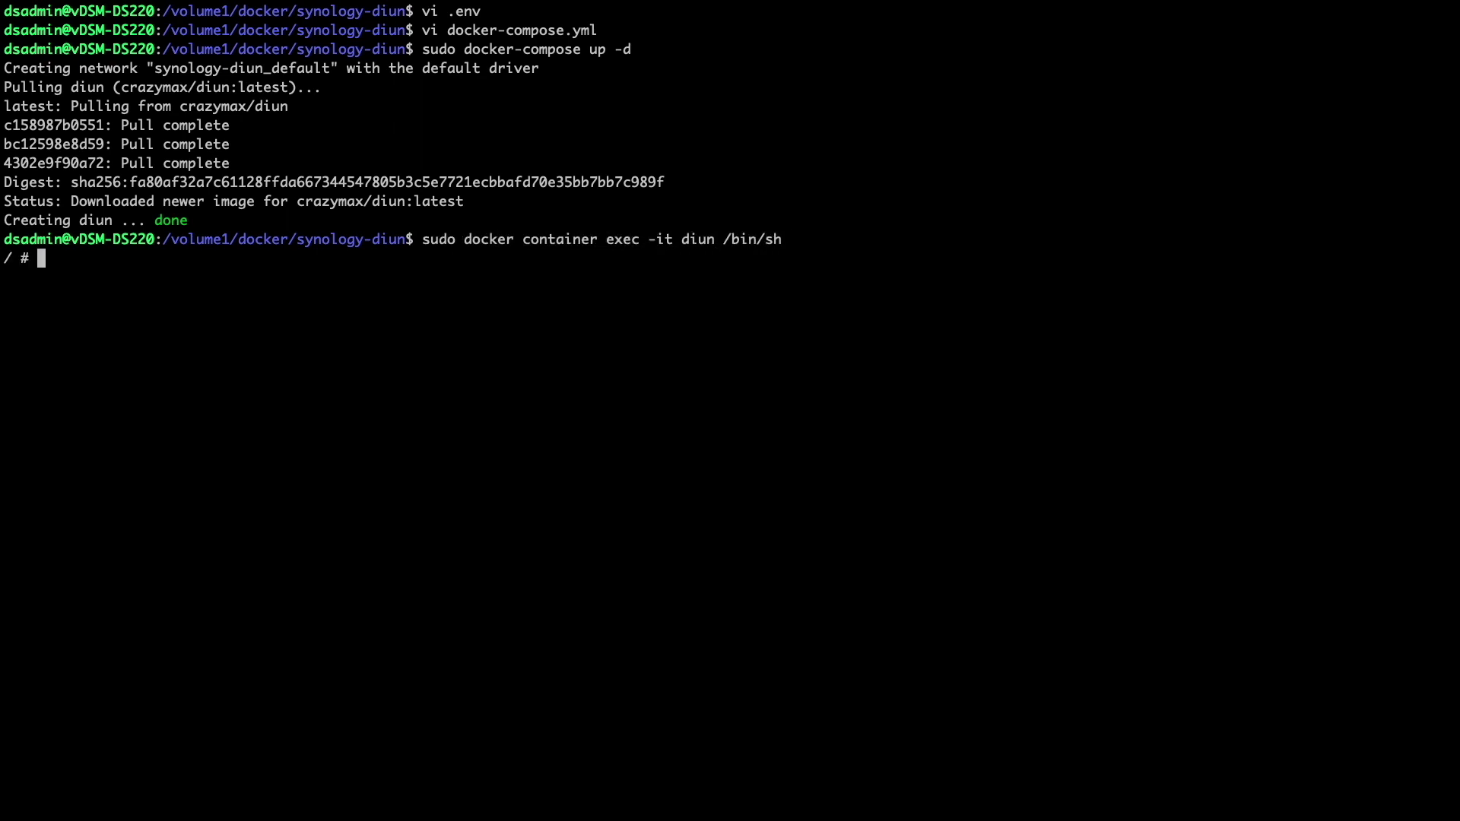
{"action": "type", "text": "diun notif test"}
{"action": "key", "text": "Return"}
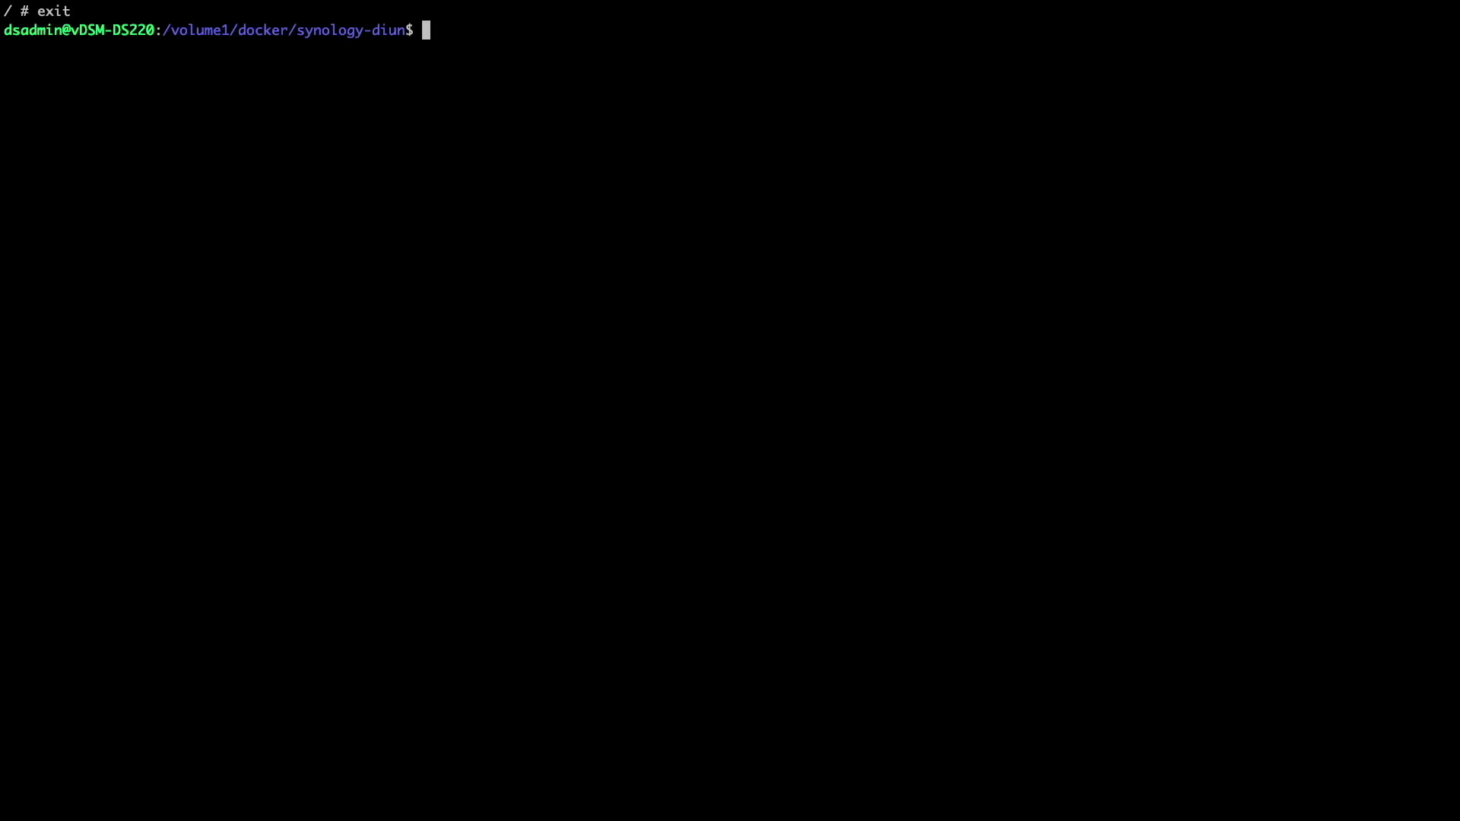
- Take the diun stack down with sudo docker-compose down and bring it back up with docker-compose up -d
{"action": "type", "text": "sudo docker-compose down"}
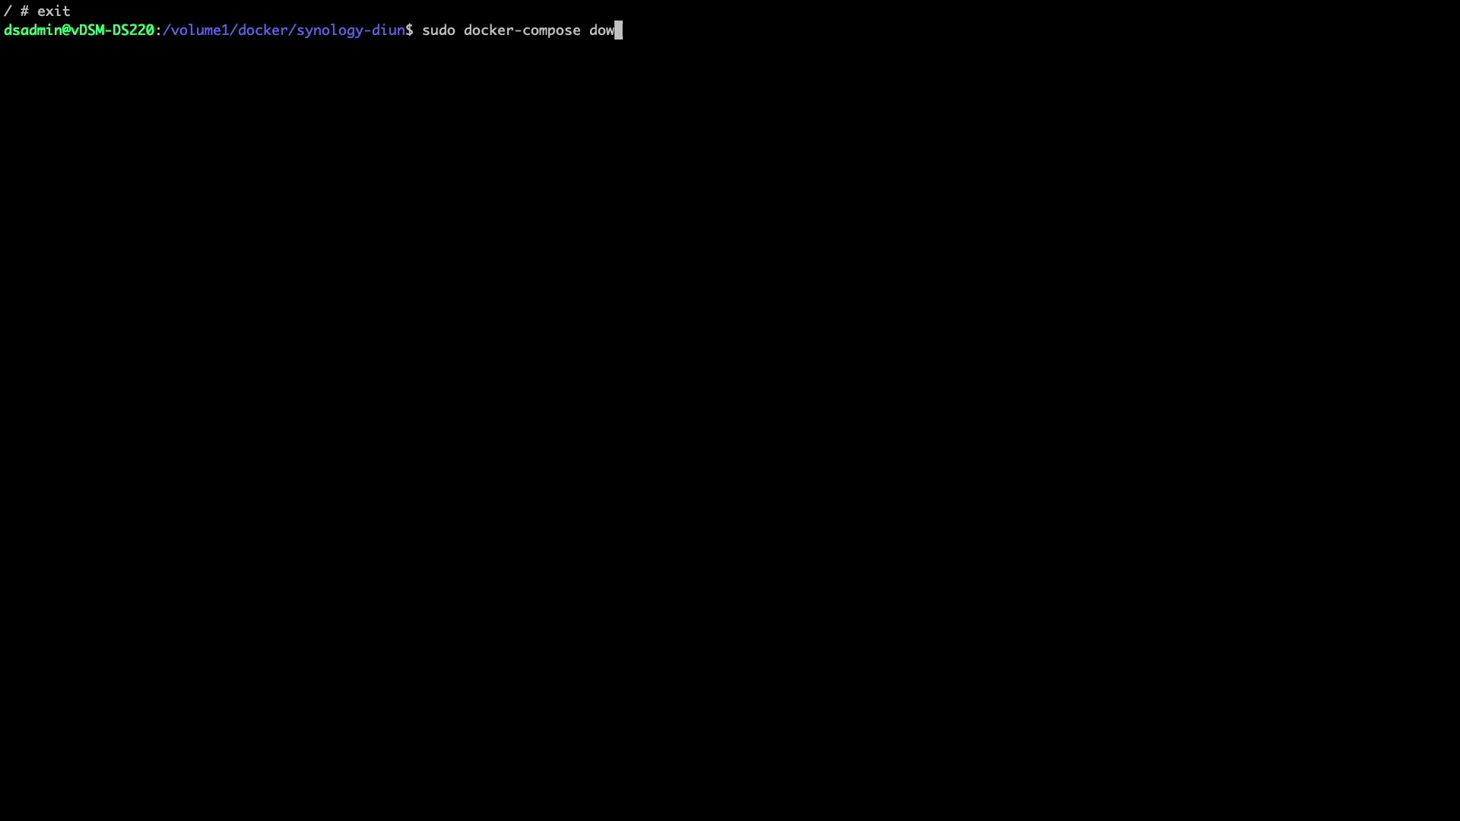
{"action": "key", "text": "Return"}
{"action": "key", "text": "Return"}
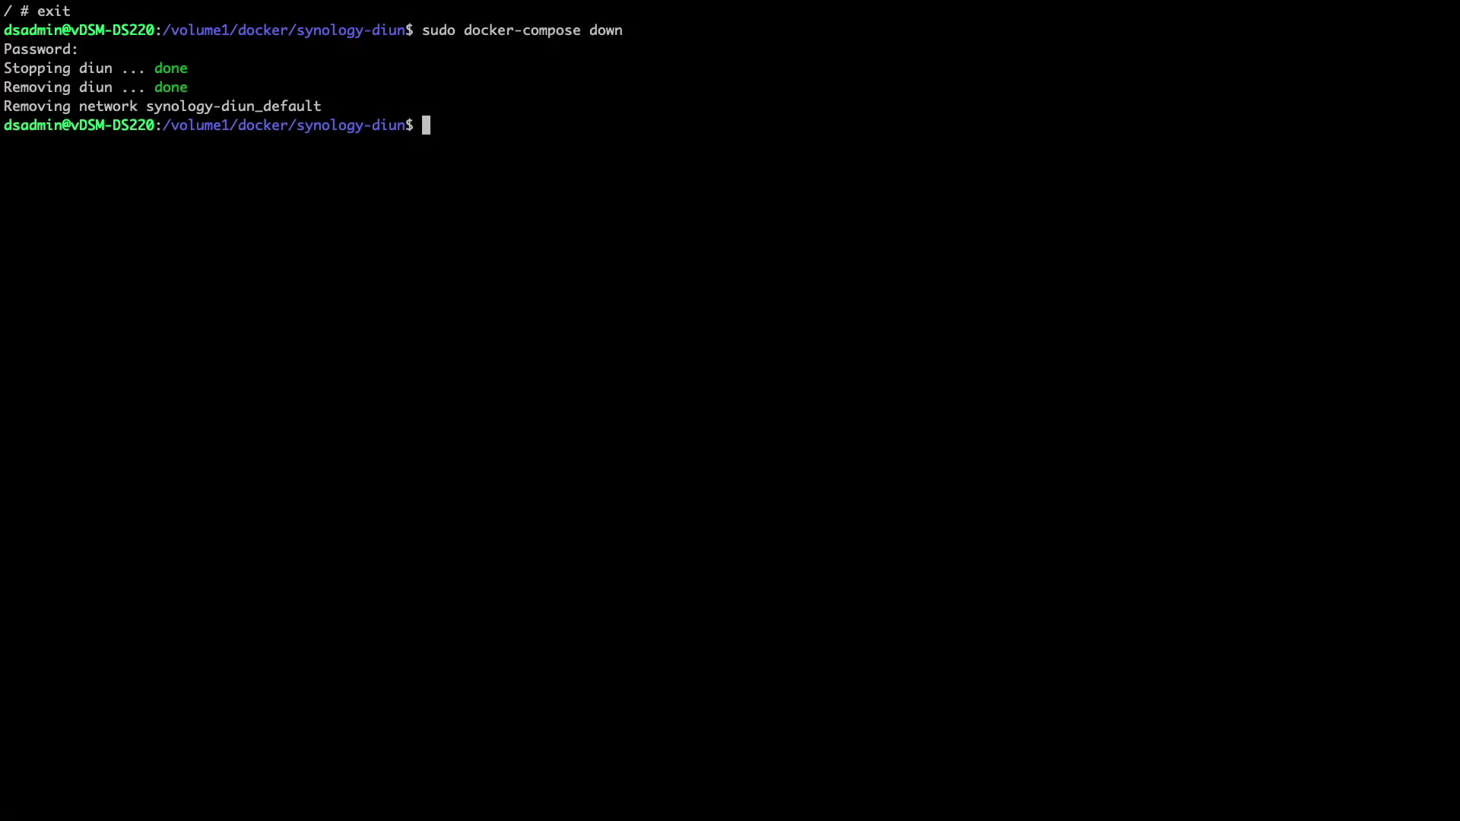
{"action": "key", "text": "Up"}
{"action": "key", "text": "Up"}
{"action": "key", "text": "Up"}
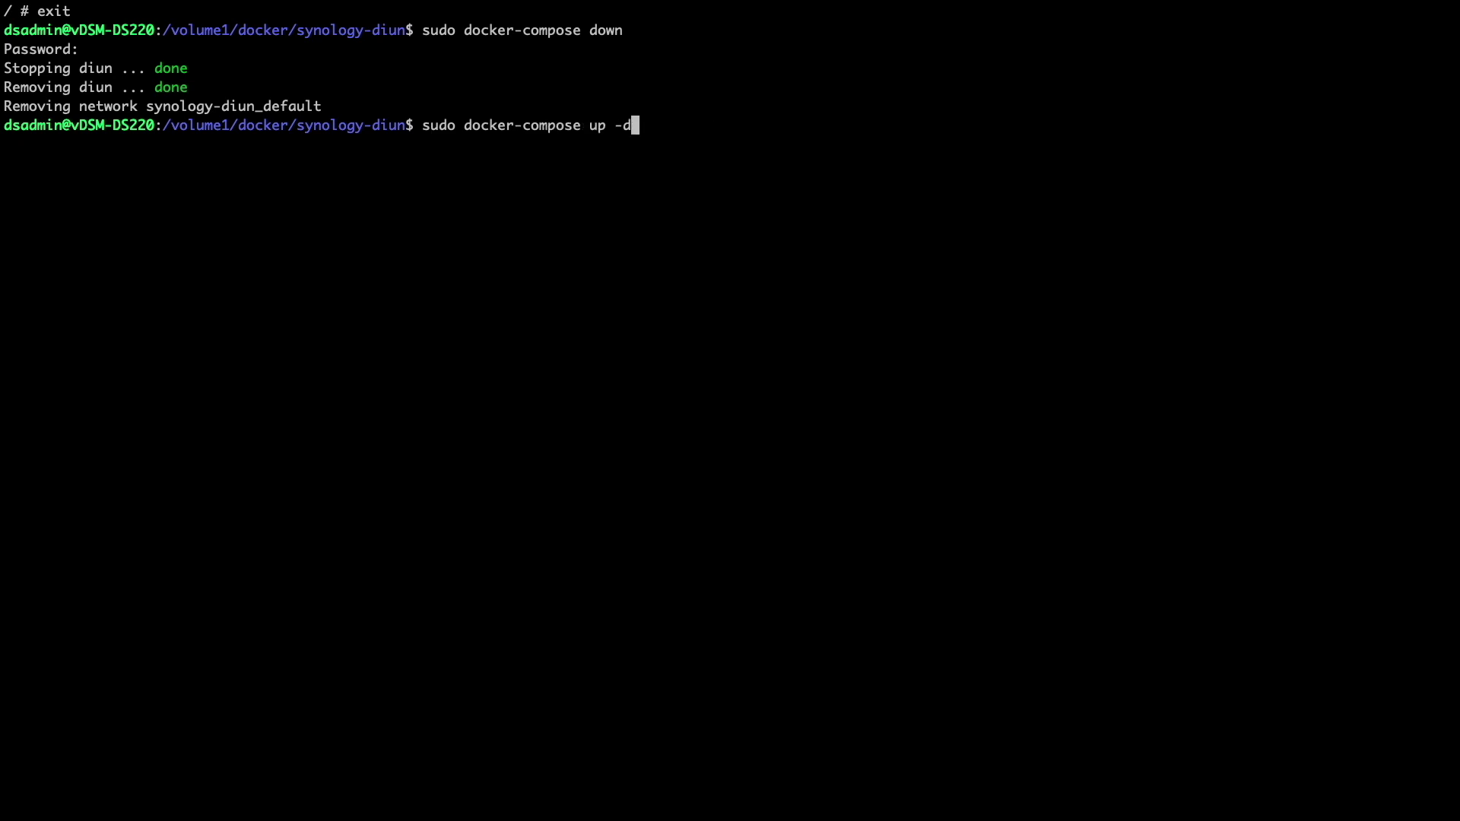
{"action": "key", "text": "Return"}
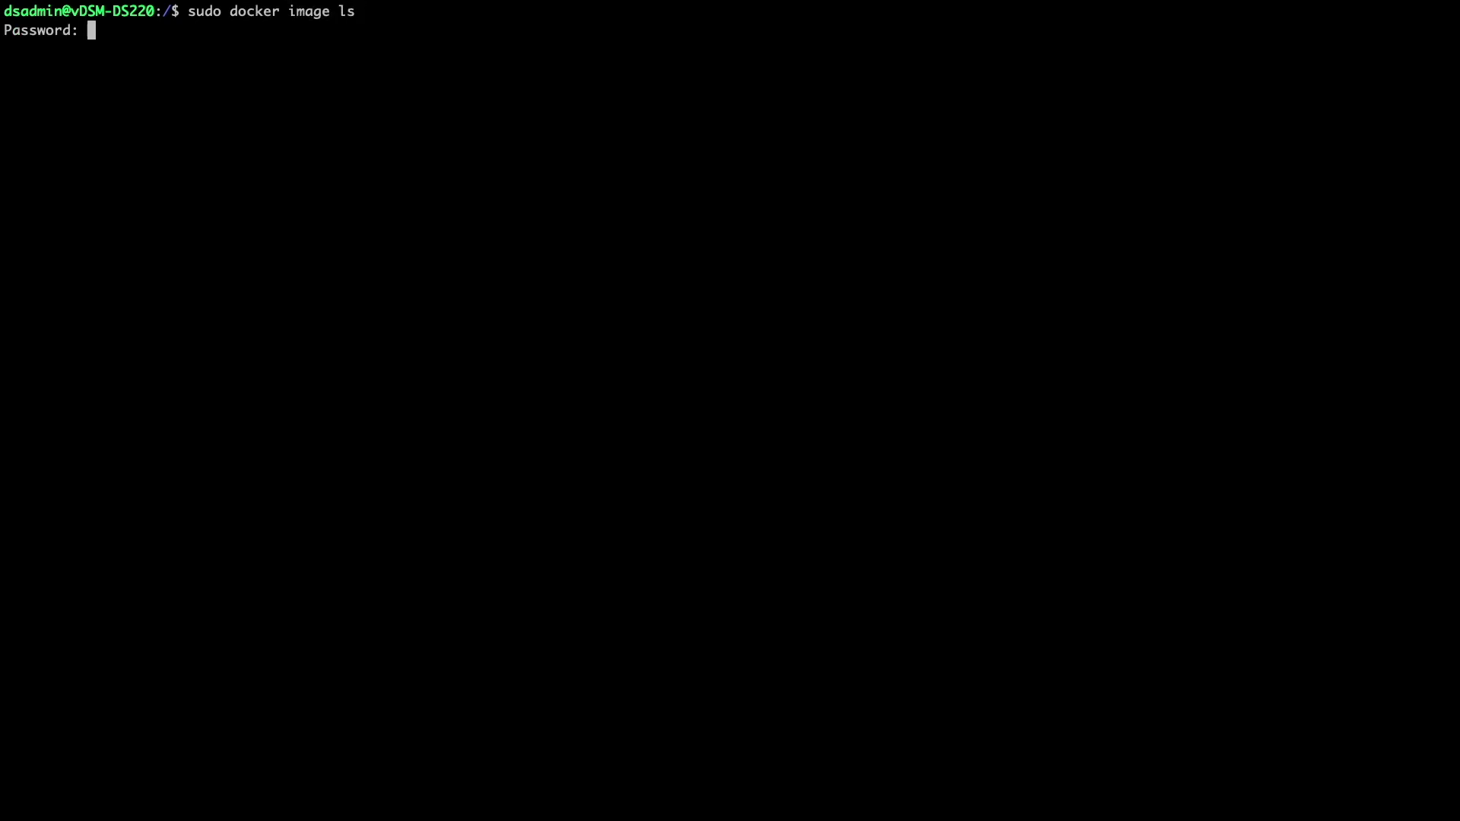
- List the NAS Docker images, showing pihole/pihole nightly and crazymax/diun latest
{"action": "key", "text": "Return"}
{"action": "type", "text": "sudo docker ps"}
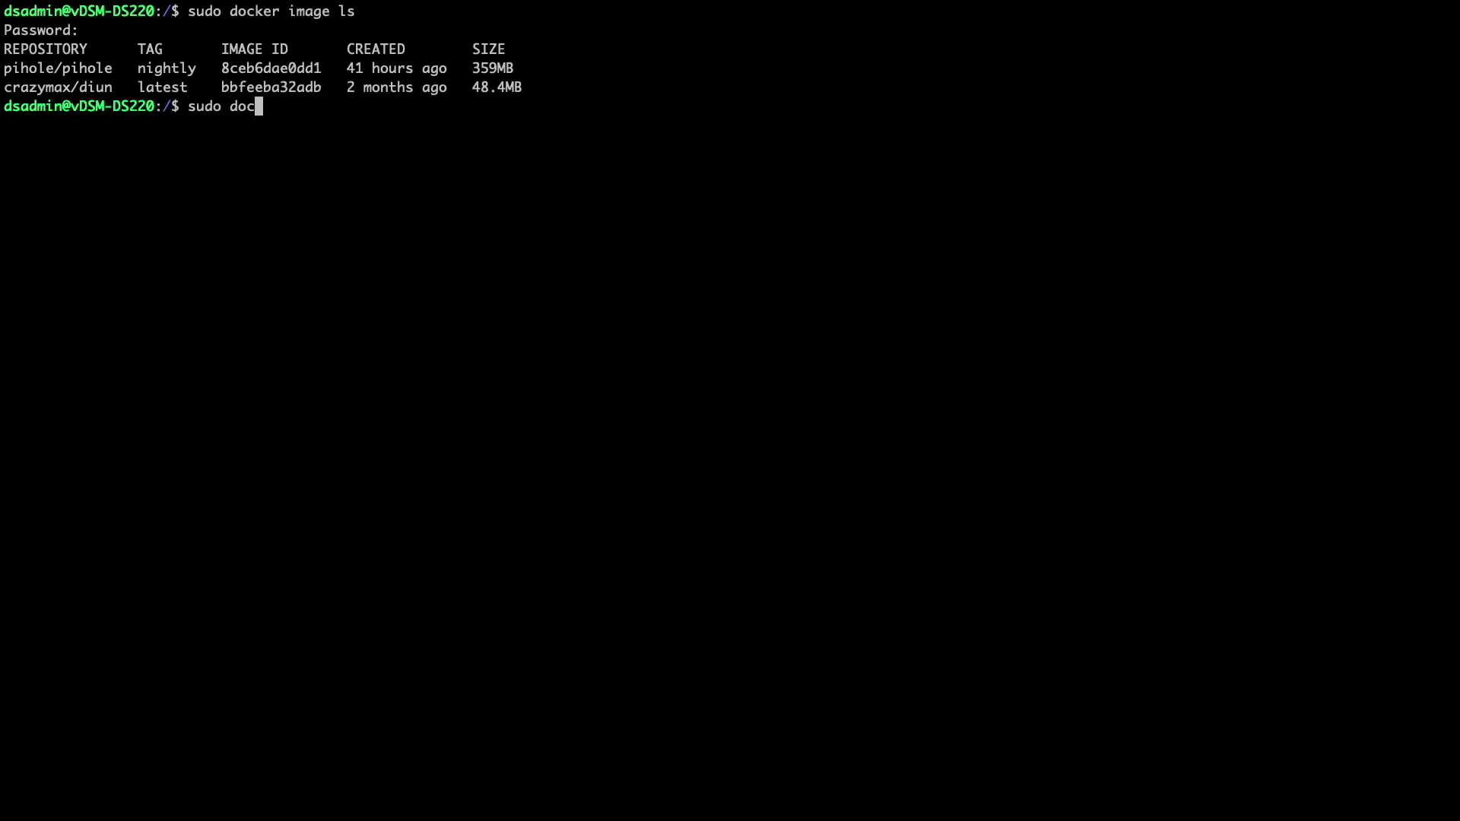
{"action": "key", "text": "Return"}
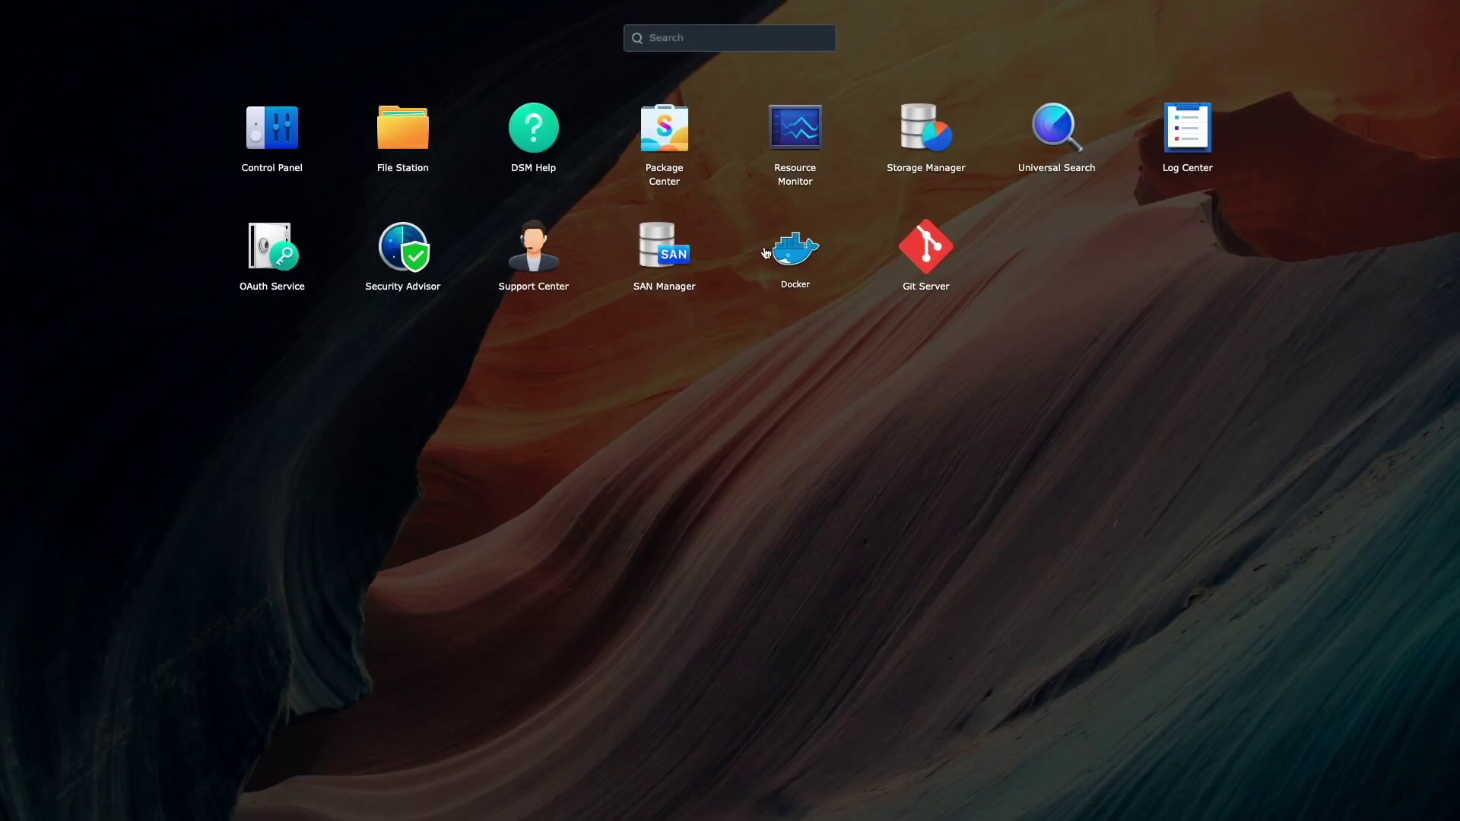
- Search the Docker registry for pihole
{"action": "left_click", "coordinate": [765, 250]}
{"action": "left_click", "coordinate": [439, 313]}
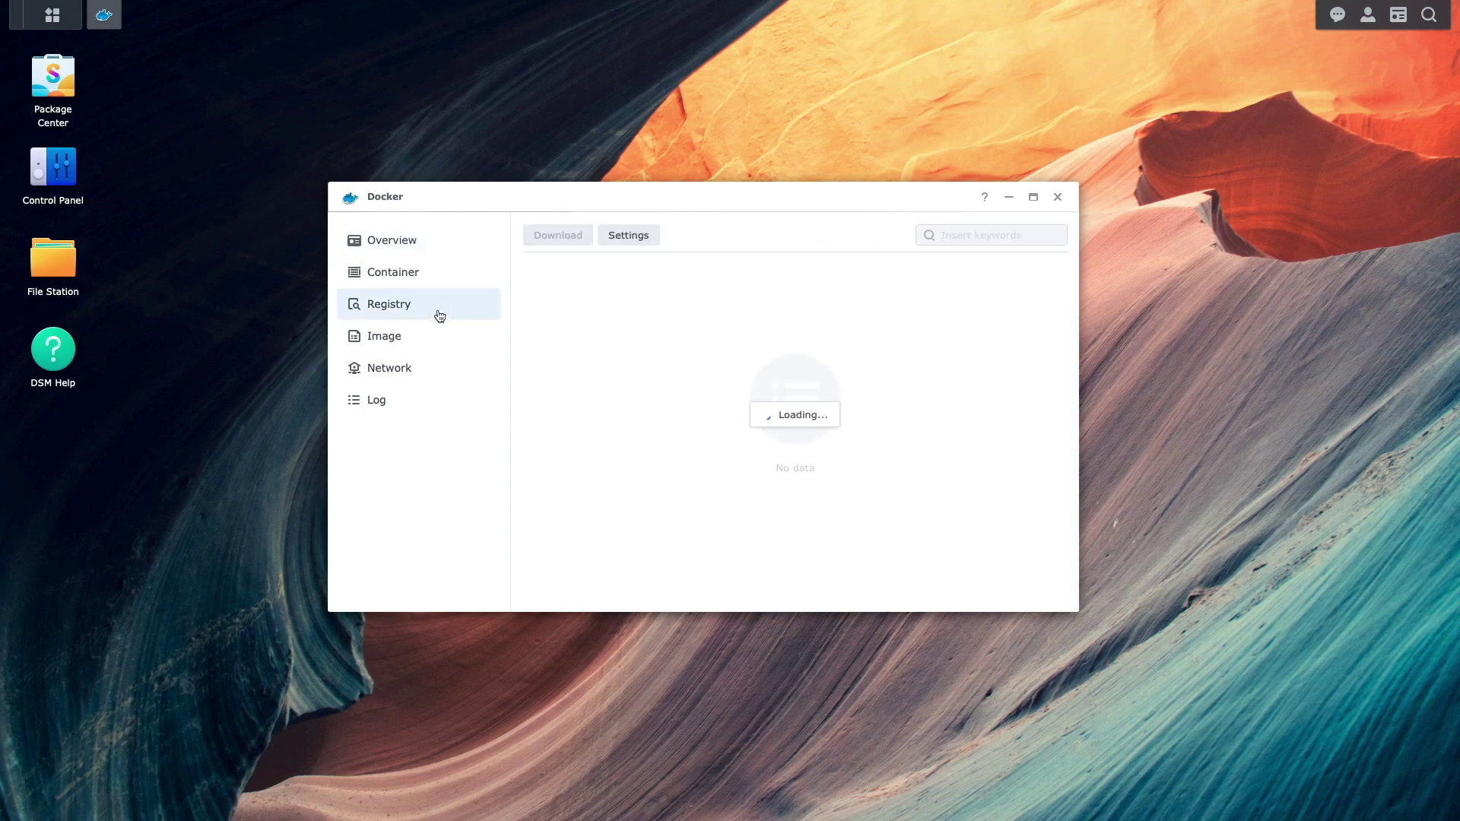
{"action": "left_click", "coordinate": [950, 233]}
{"action": "type", "text": "pihole"}
{"action": "key", "text": "Return"}
- Download the pihole/pihole image with the nightly tag and view the Image list
{"action": "left_click", "coordinate": [586, 238]}
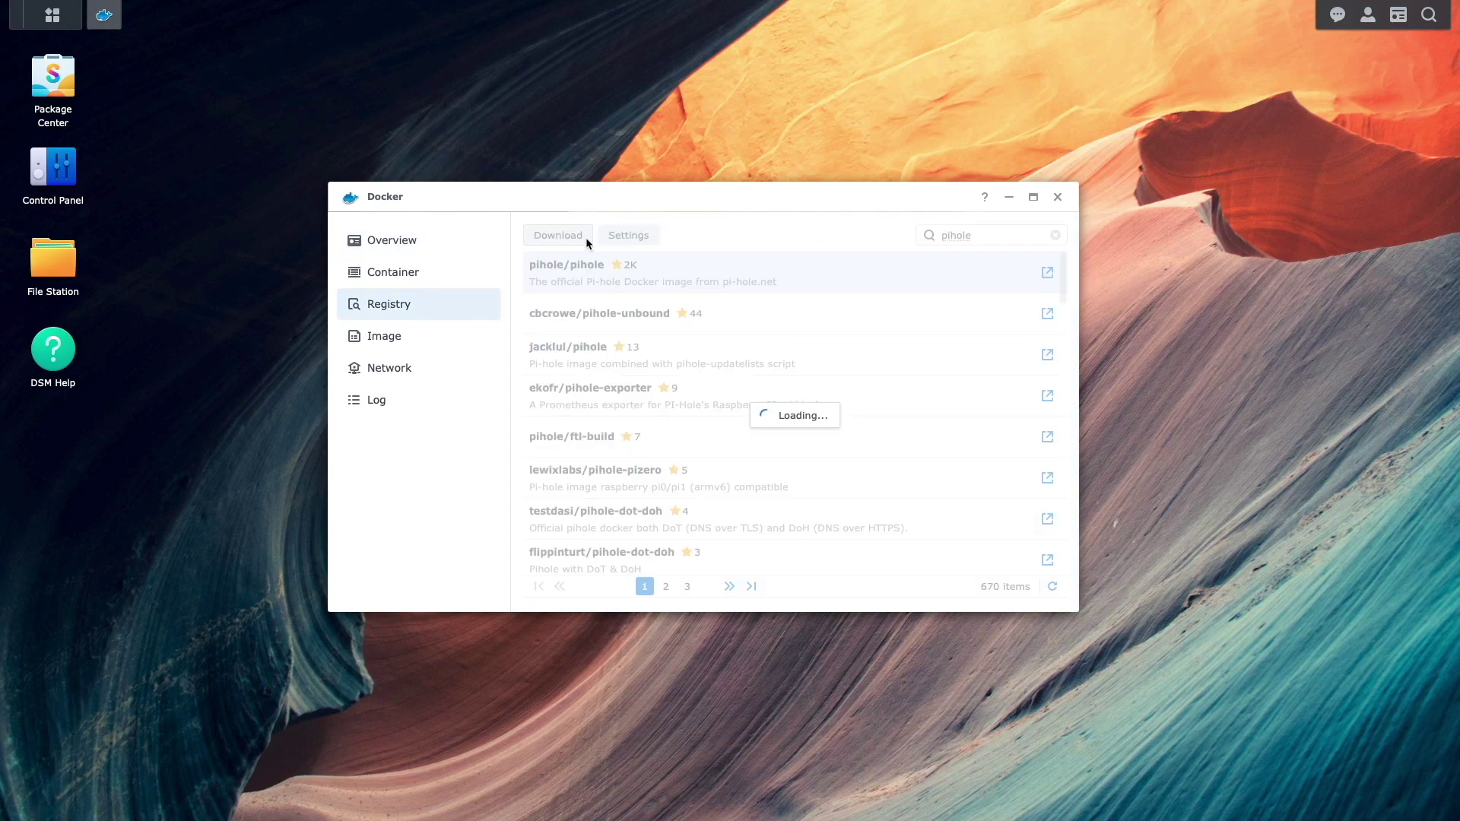
{"action": "left_click", "coordinate": [829, 386]}
{"action": "left_click_drag", "start_coordinate": [835, 418], "coordinate": [843, 572]}
{"action": "left_click", "coordinate": [798, 581]}
{"action": "left_click", "coordinate": [836, 446]}
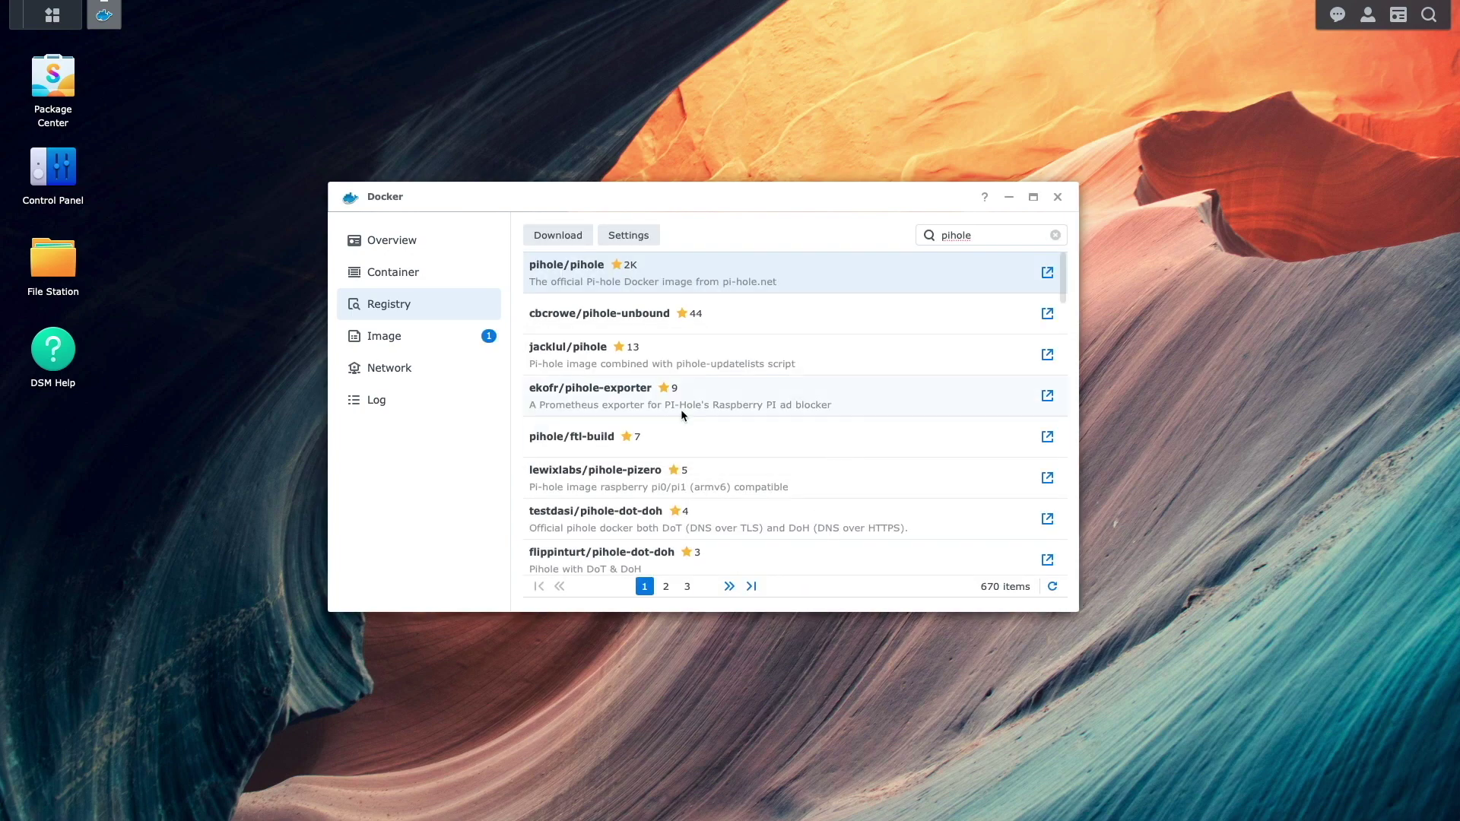
{"action": "left_click", "coordinate": [450, 339]}
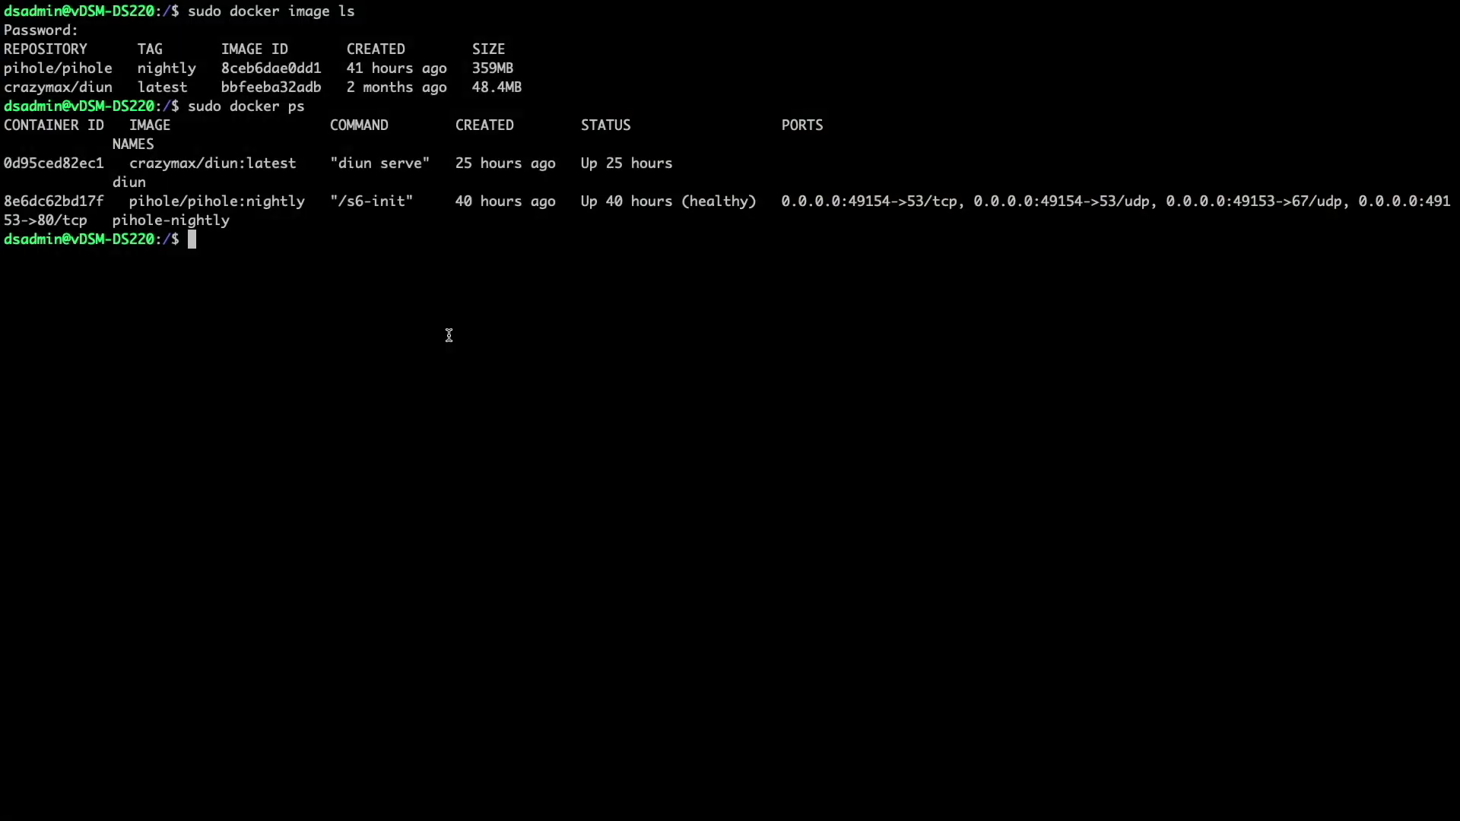
- Rerun sudo docker image ls and sudo docker ps to compare the new nightly image with the running one
{"action": "key", "text": "Up"}
{"action": "key", "text": "Up"}
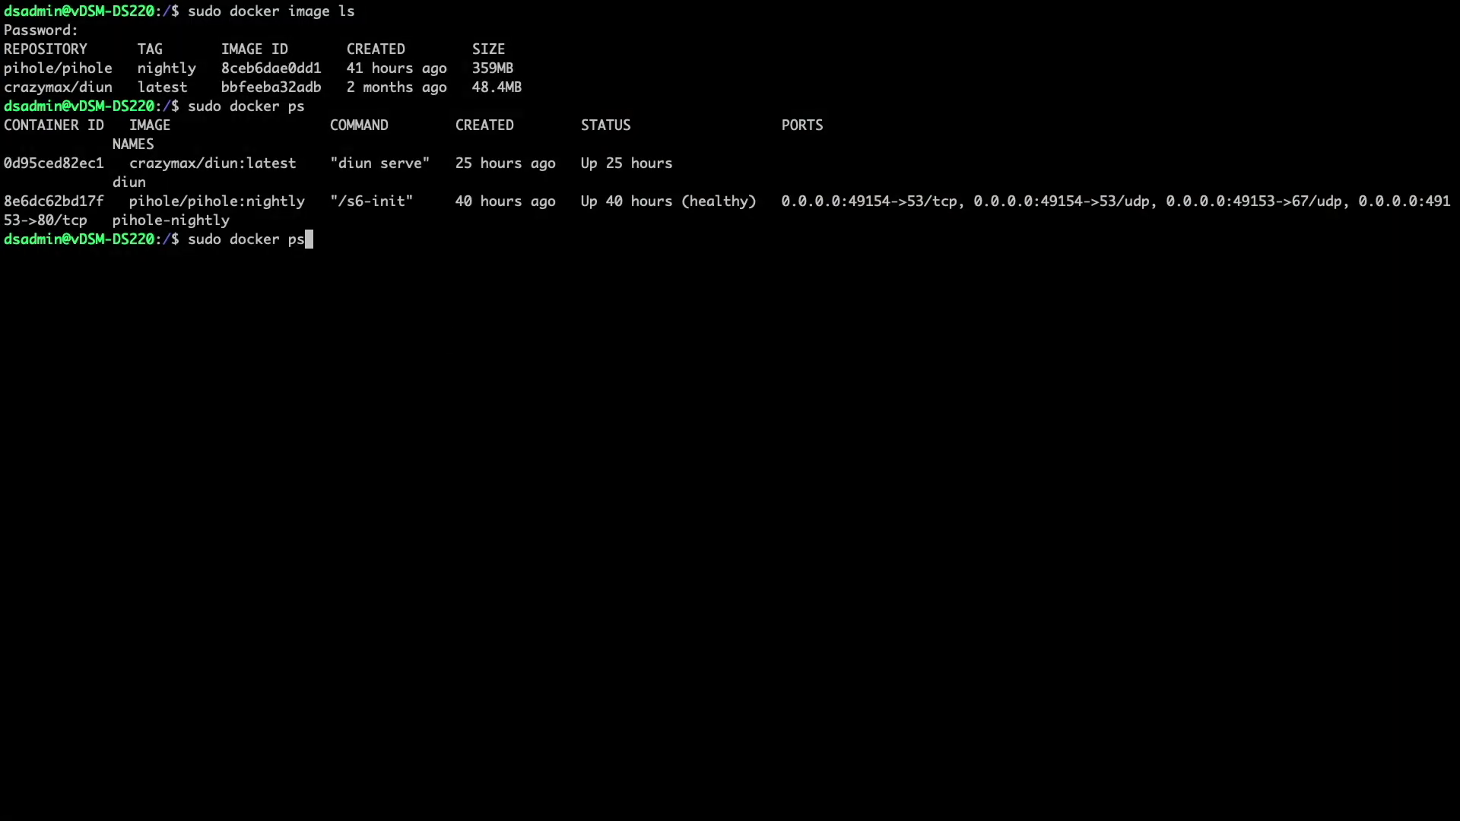
{"action": "key", "text": "Return"}
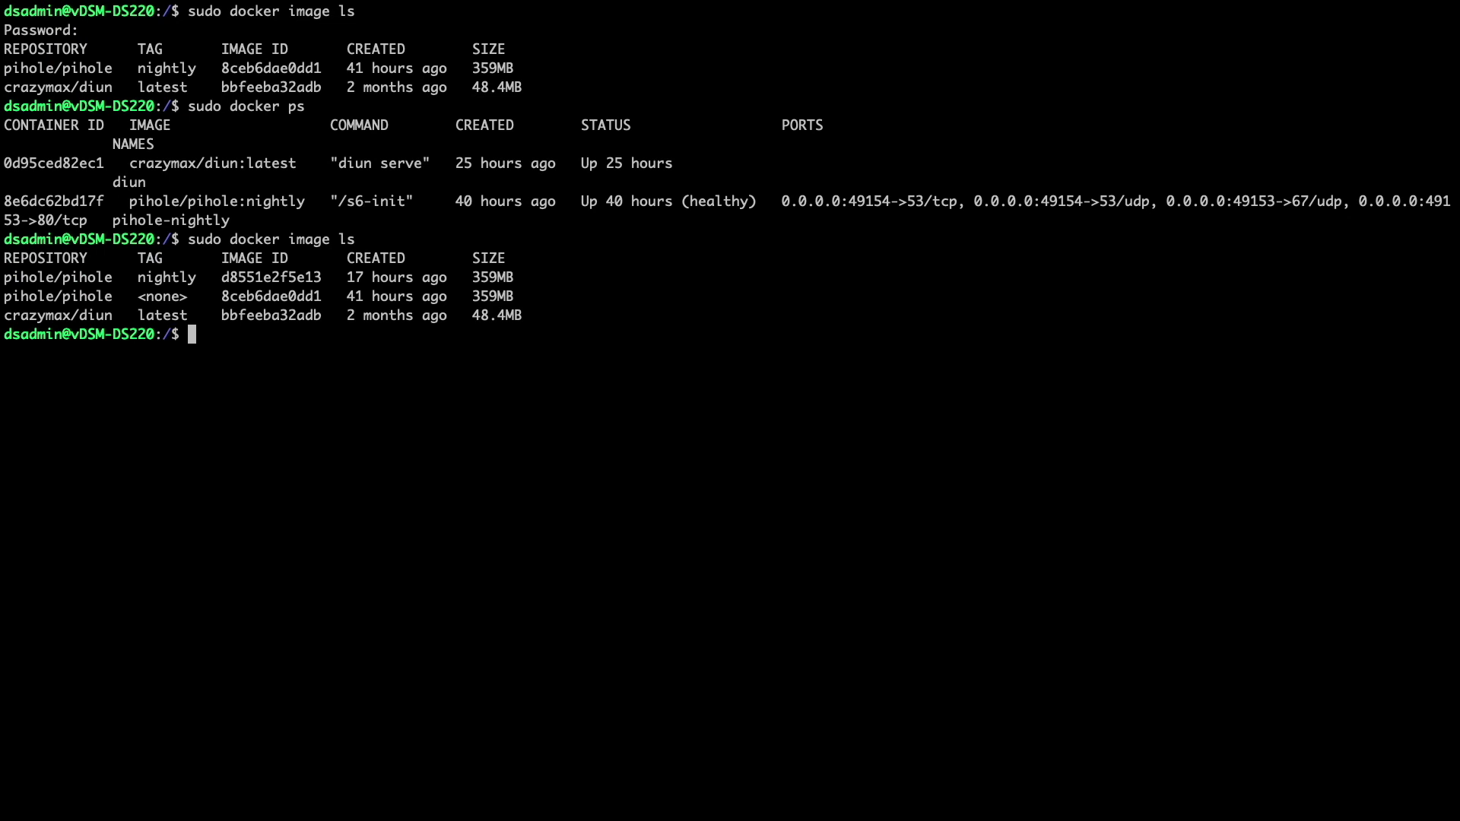
{"action": "key", "text": "Up"}
{"action": "key", "text": "Up"}
{"action": "key", "text": "Return"}
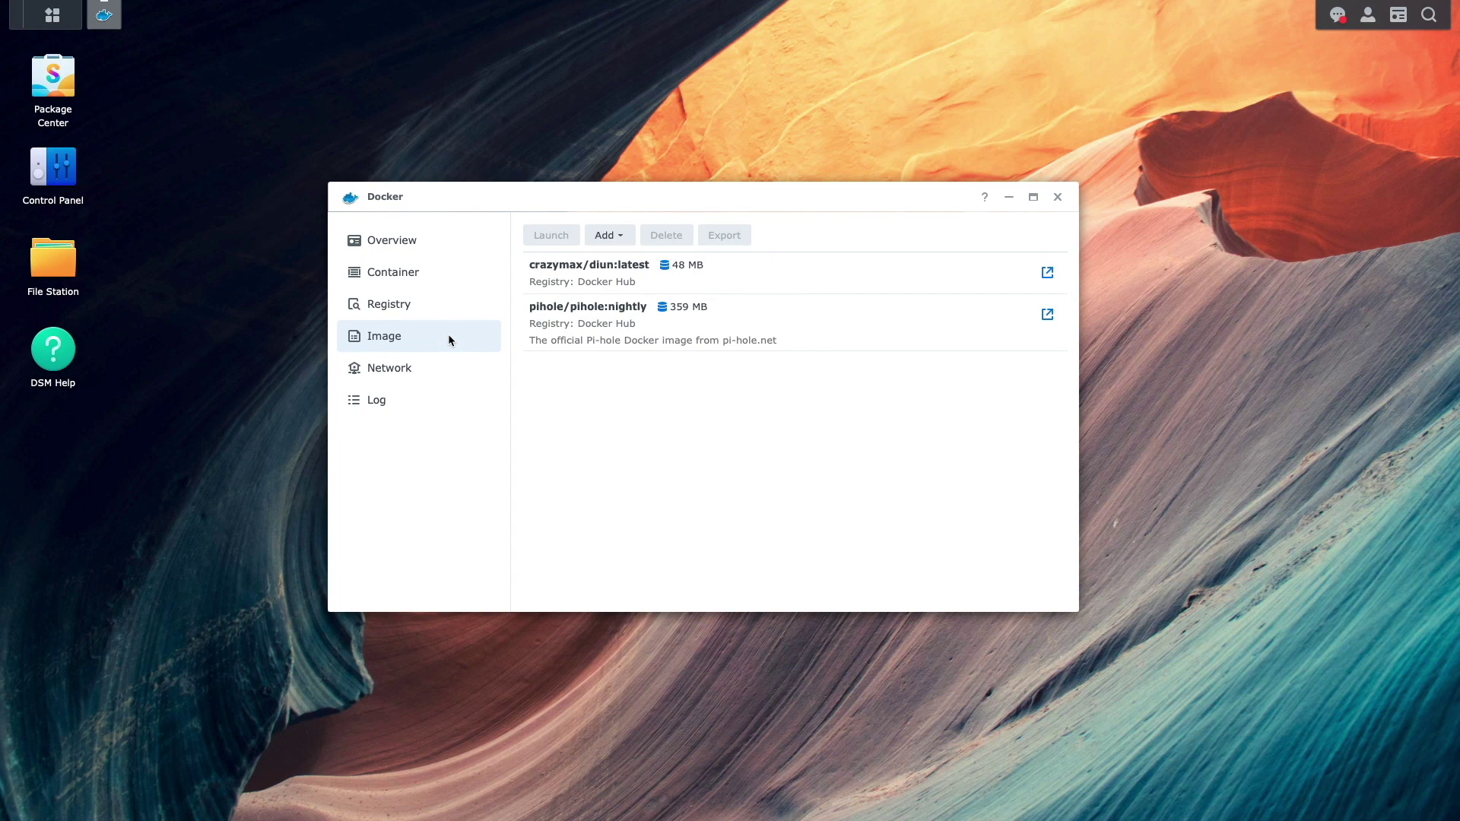
- Stop the pihole-nightly container from Docker's Container list
{"action": "left_click", "coordinate": [418, 280]}
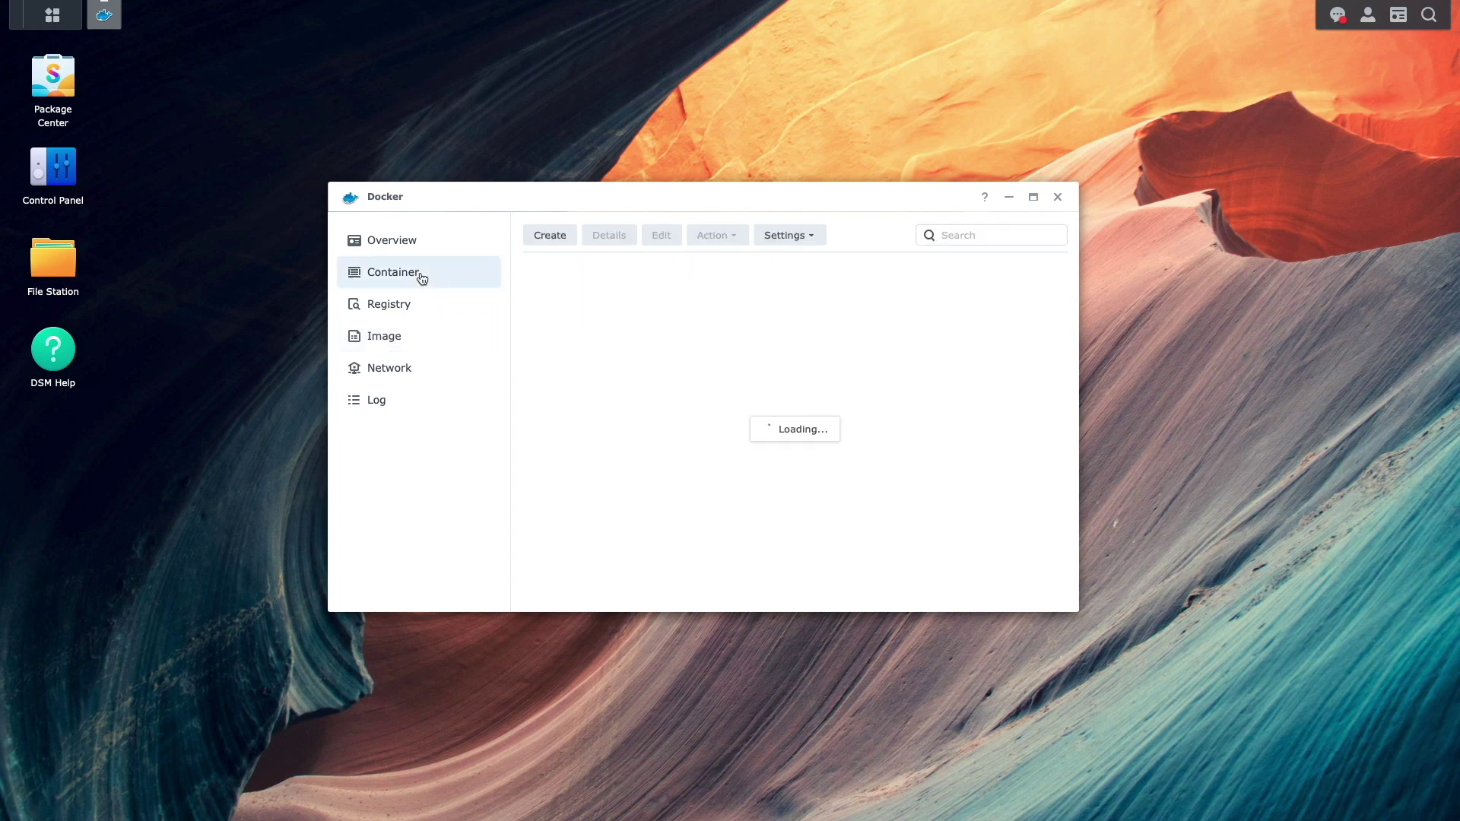
{"action": "left_click", "coordinate": [558, 316]}
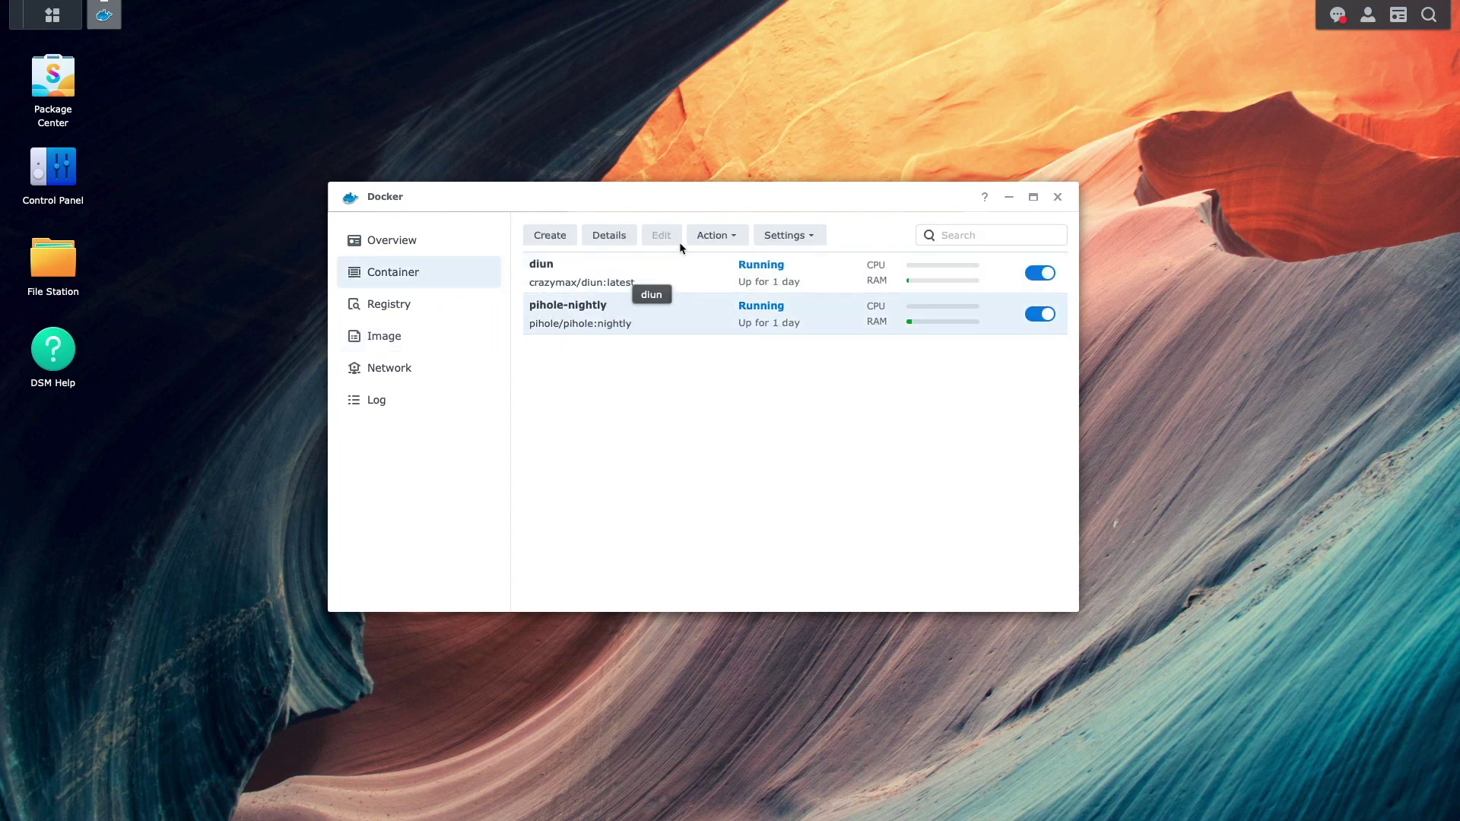
{"action": "left_click", "coordinate": [707, 236]}
{"action": "left_click", "coordinate": [712, 287]}
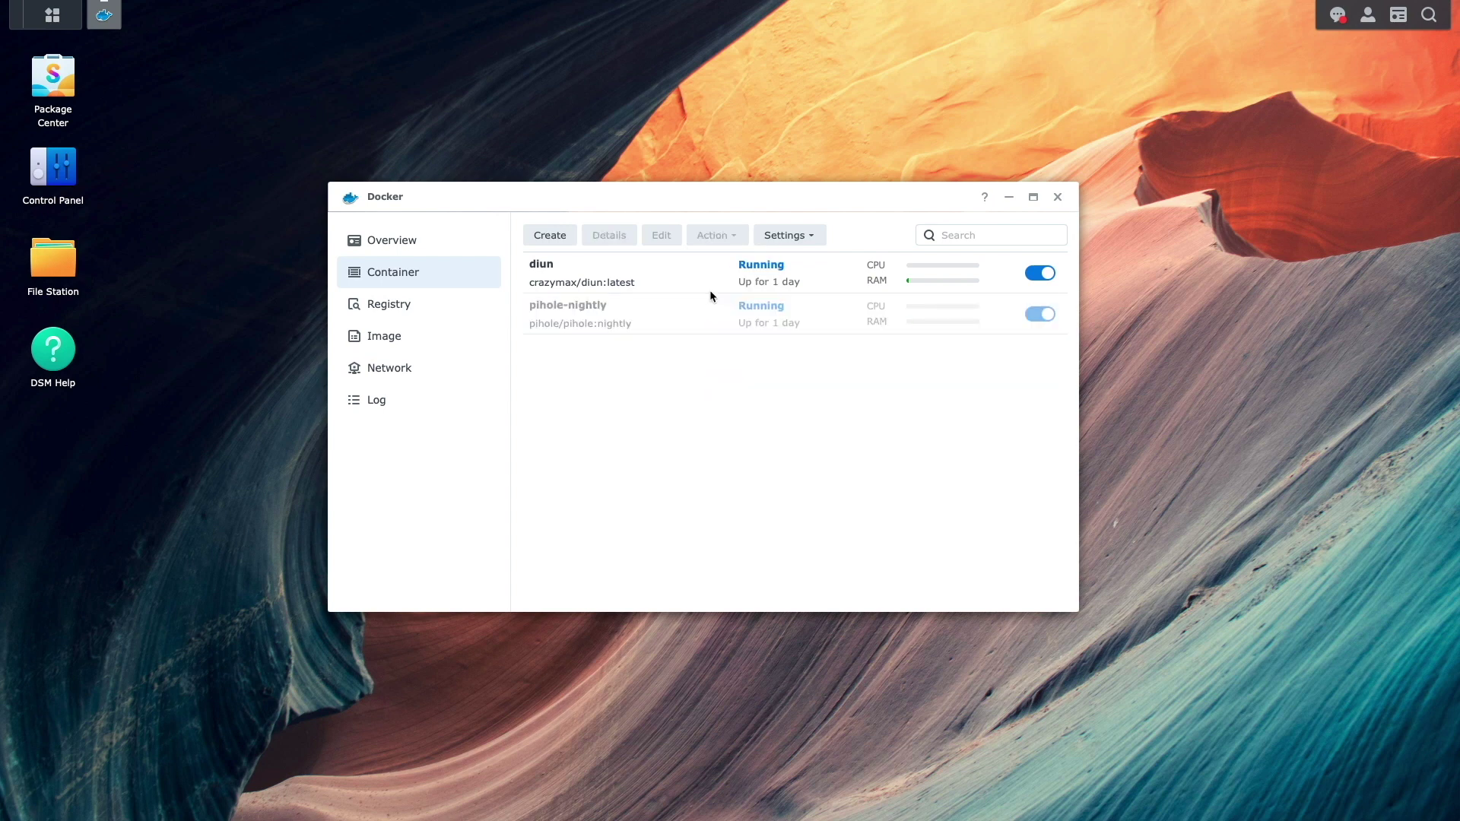
- Reset the stopped pihole-nightly container, confirming with Yes
{"action": "left_click", "coordinate": [701, 303]}
{"action": "left_click", "coordinate": [714, 237]}
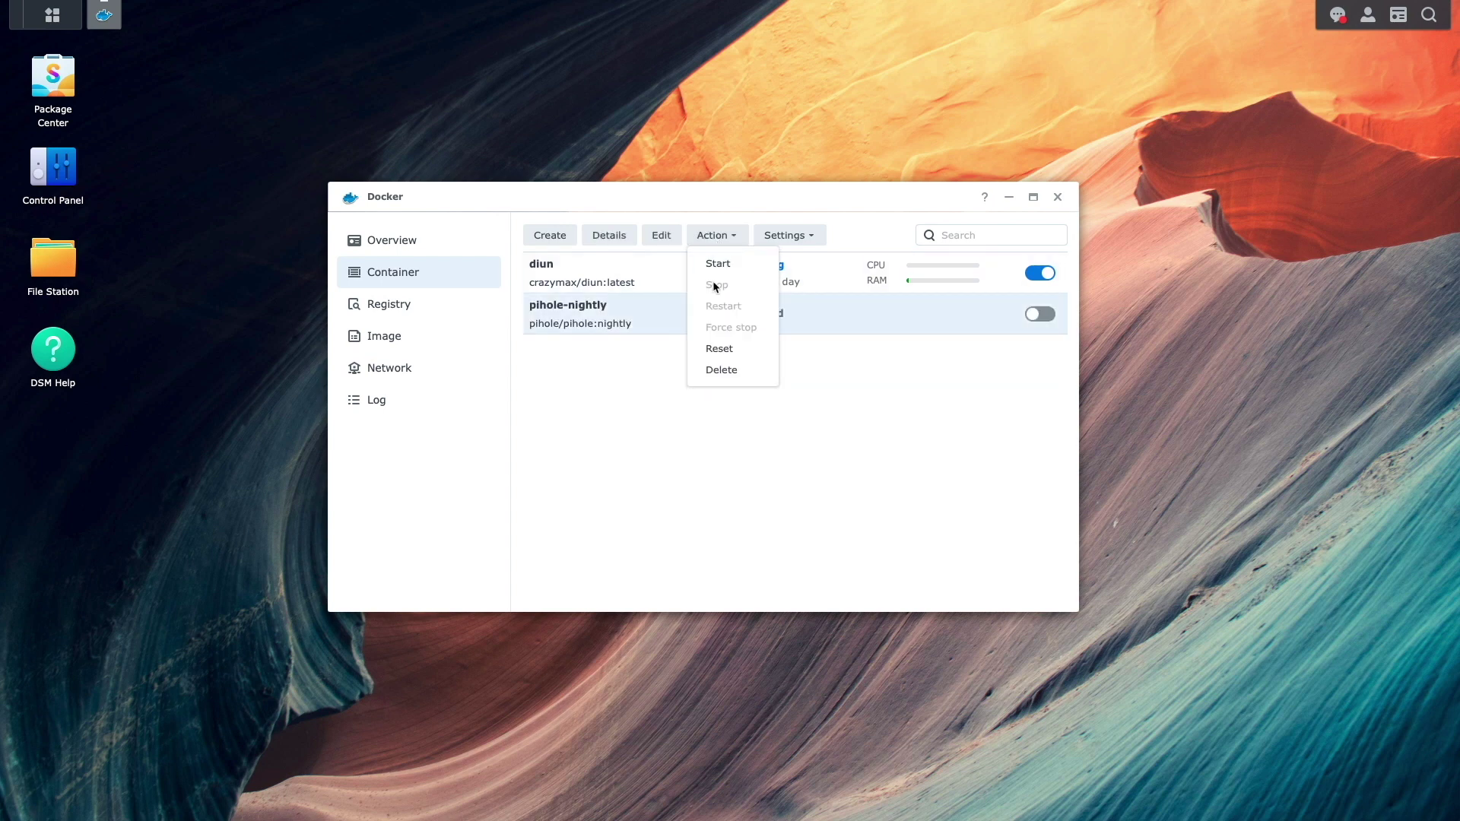
{"action": "left_click", "coordinate": [708, 350]}
{"action": "left_click", "coordinate": [847, 430]}
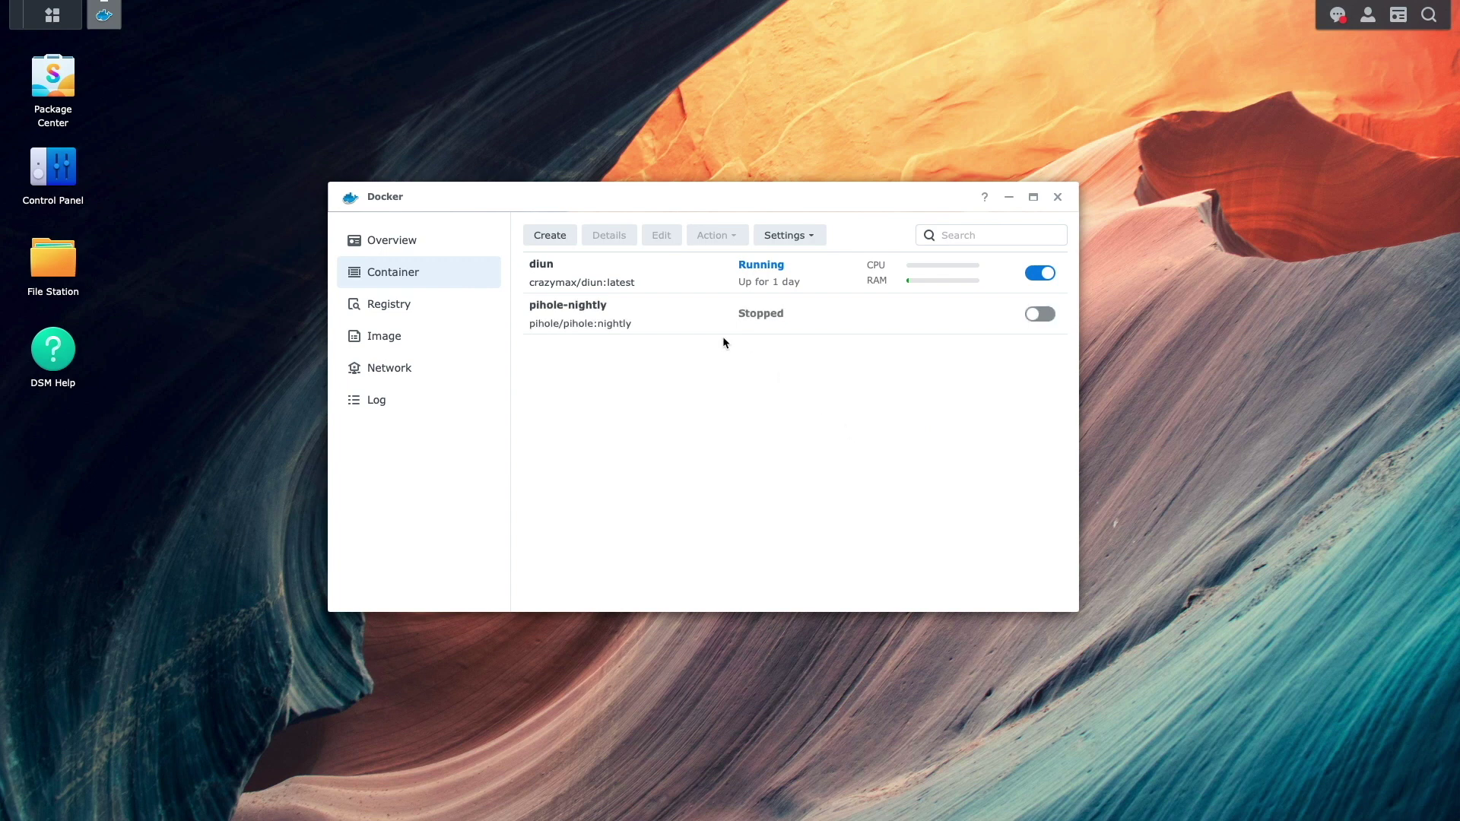
- Start the pihole-nightly container again
{"action": "left_click", "coordinate": [723, 314]}
{"action": "left_click", "coordinate": [730, 235]}
{"action": "left_click", "coordinate": [733, 263]}
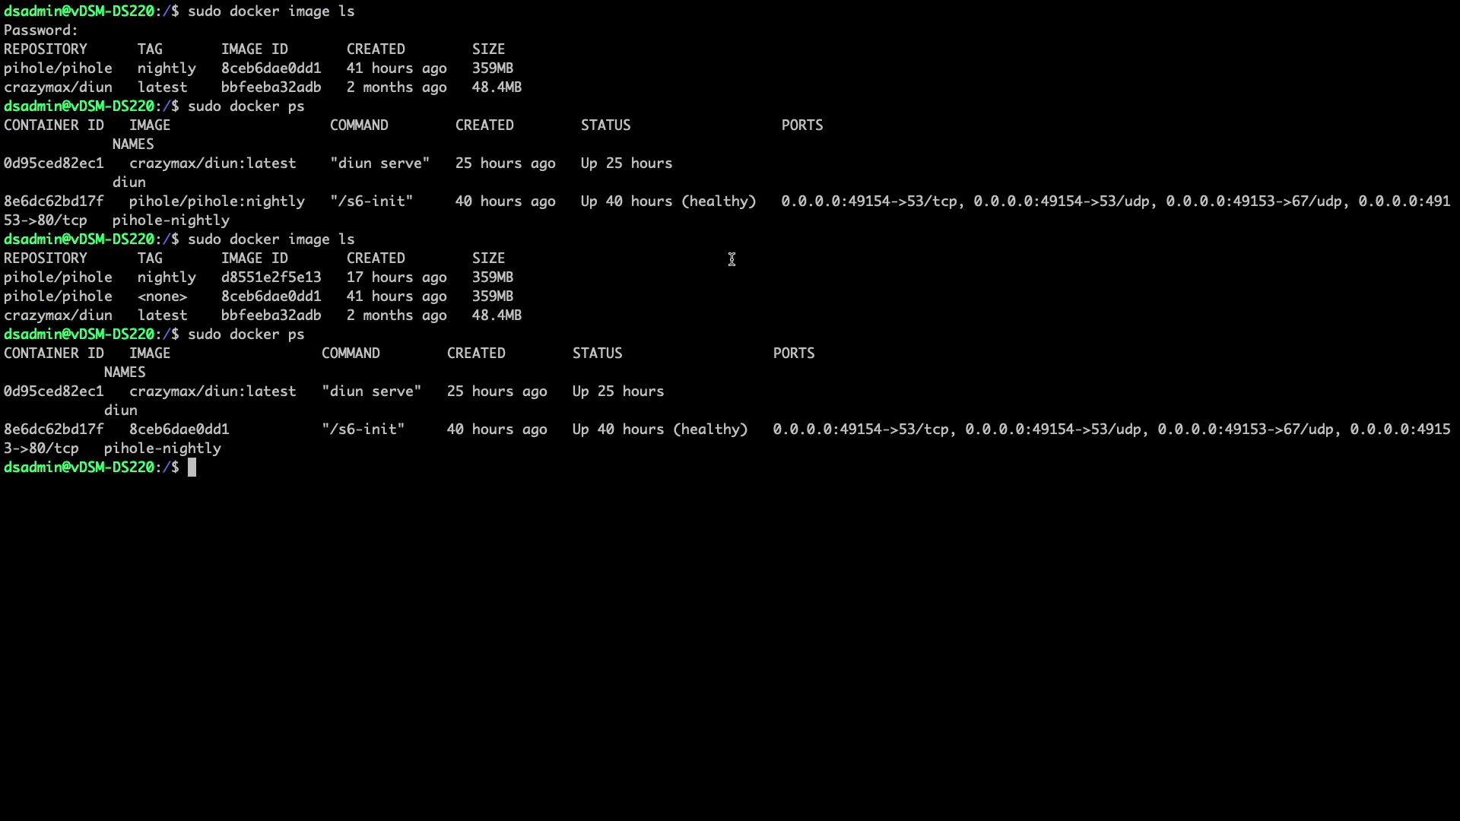
- Check the running containers, then prune dangling images with sudo docker image prune, confirming y
{"action": "key", "text": "Up"}
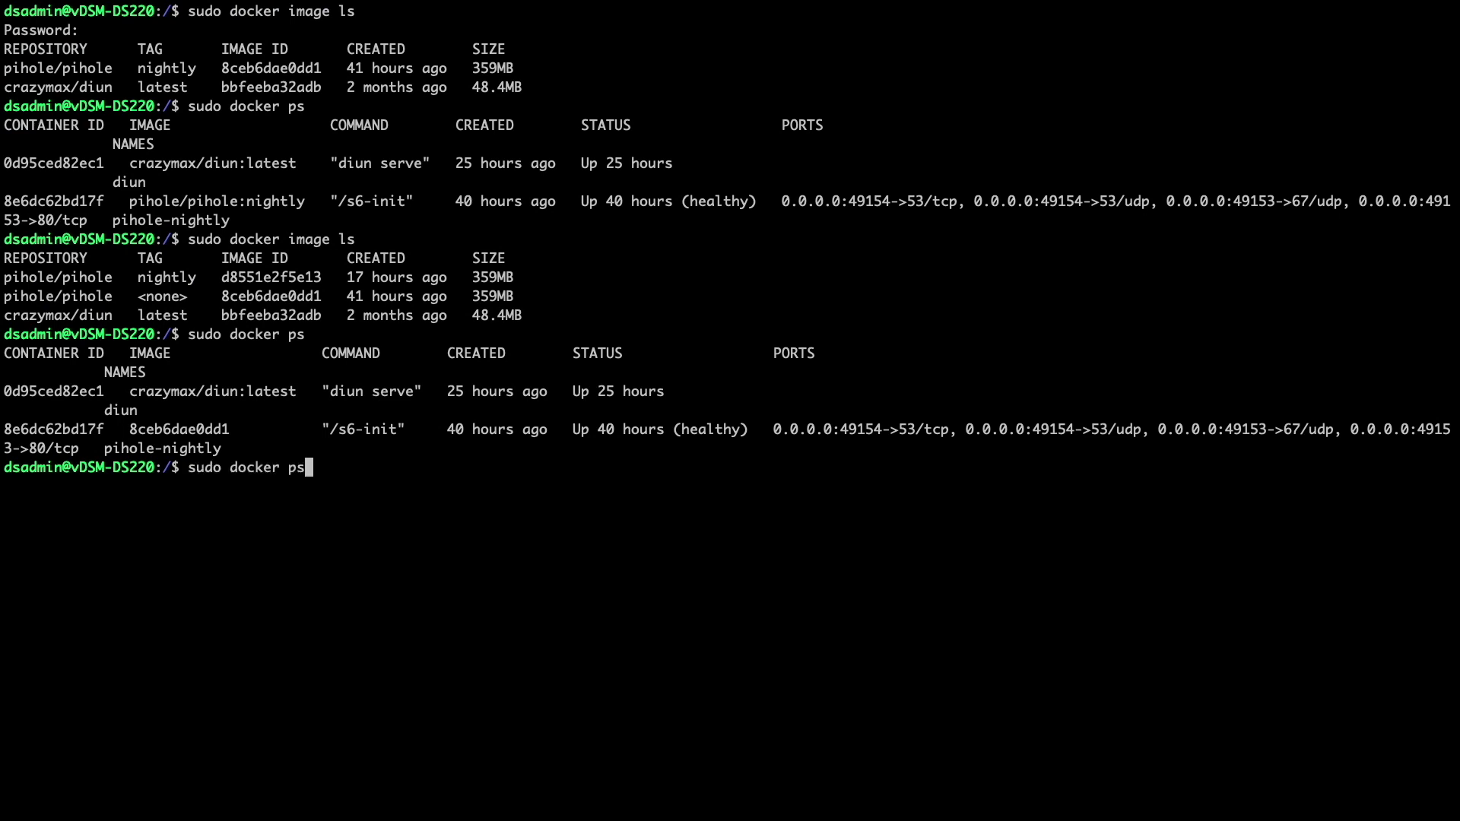
{"action": "key", "text": "Return"}
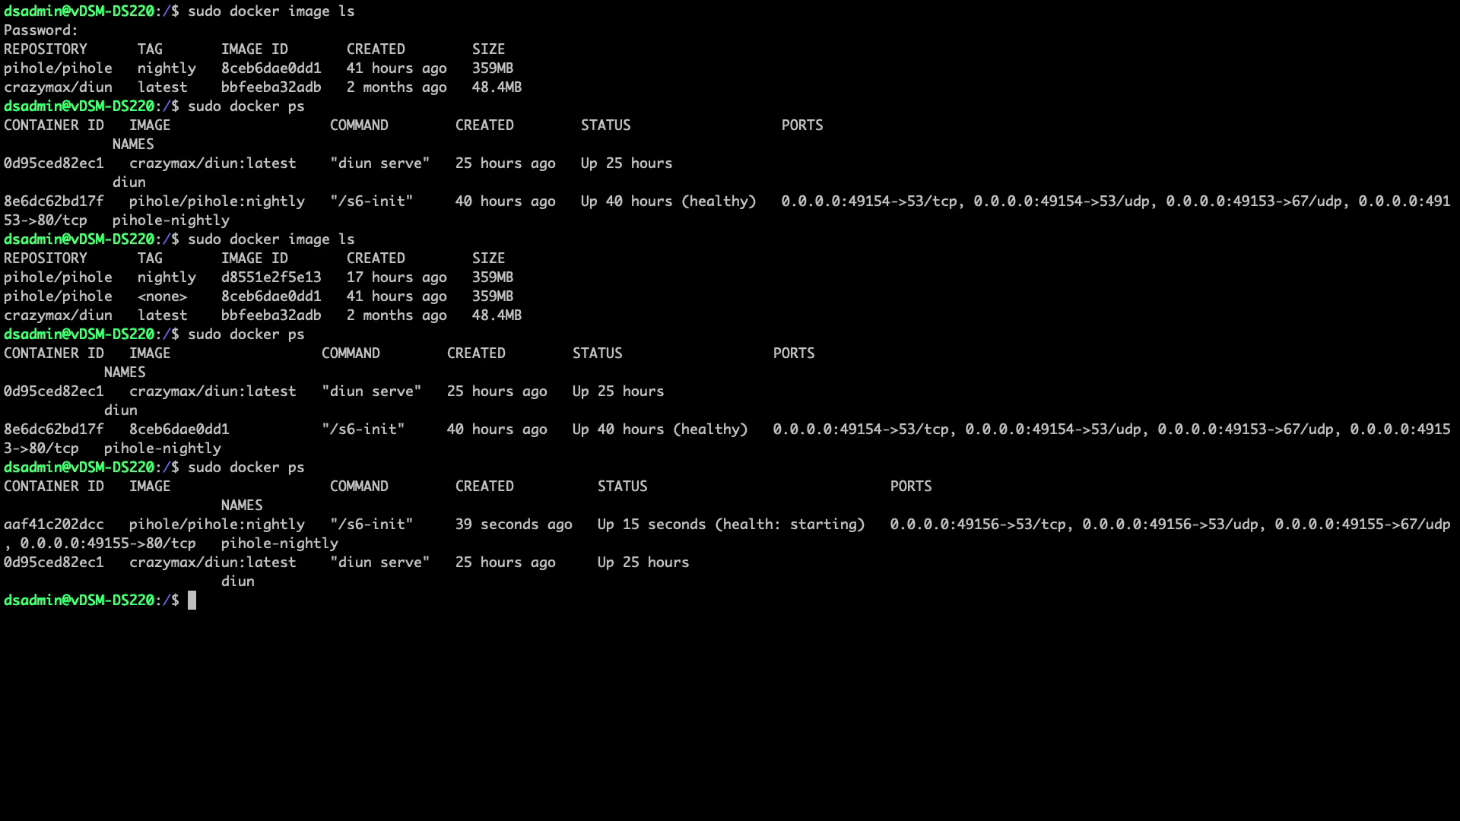
{"action": "type", "text": "sudo docker image prun"}
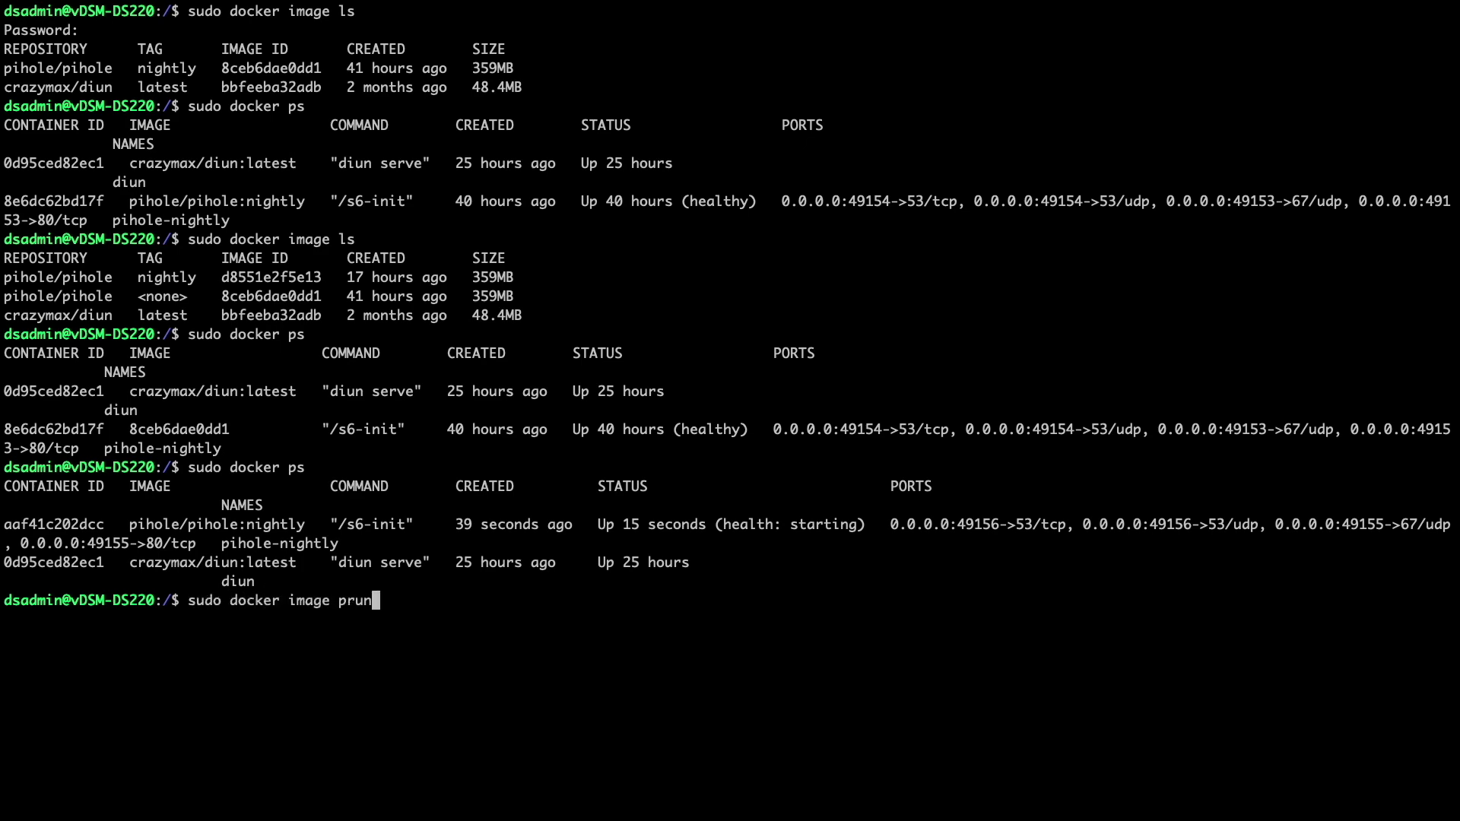
{"action": "type", "text": "e"}
{"action": "key", "text": "Return"}
{"action": "type", "text": "y"}
{"action": "key", "text": "Return"}
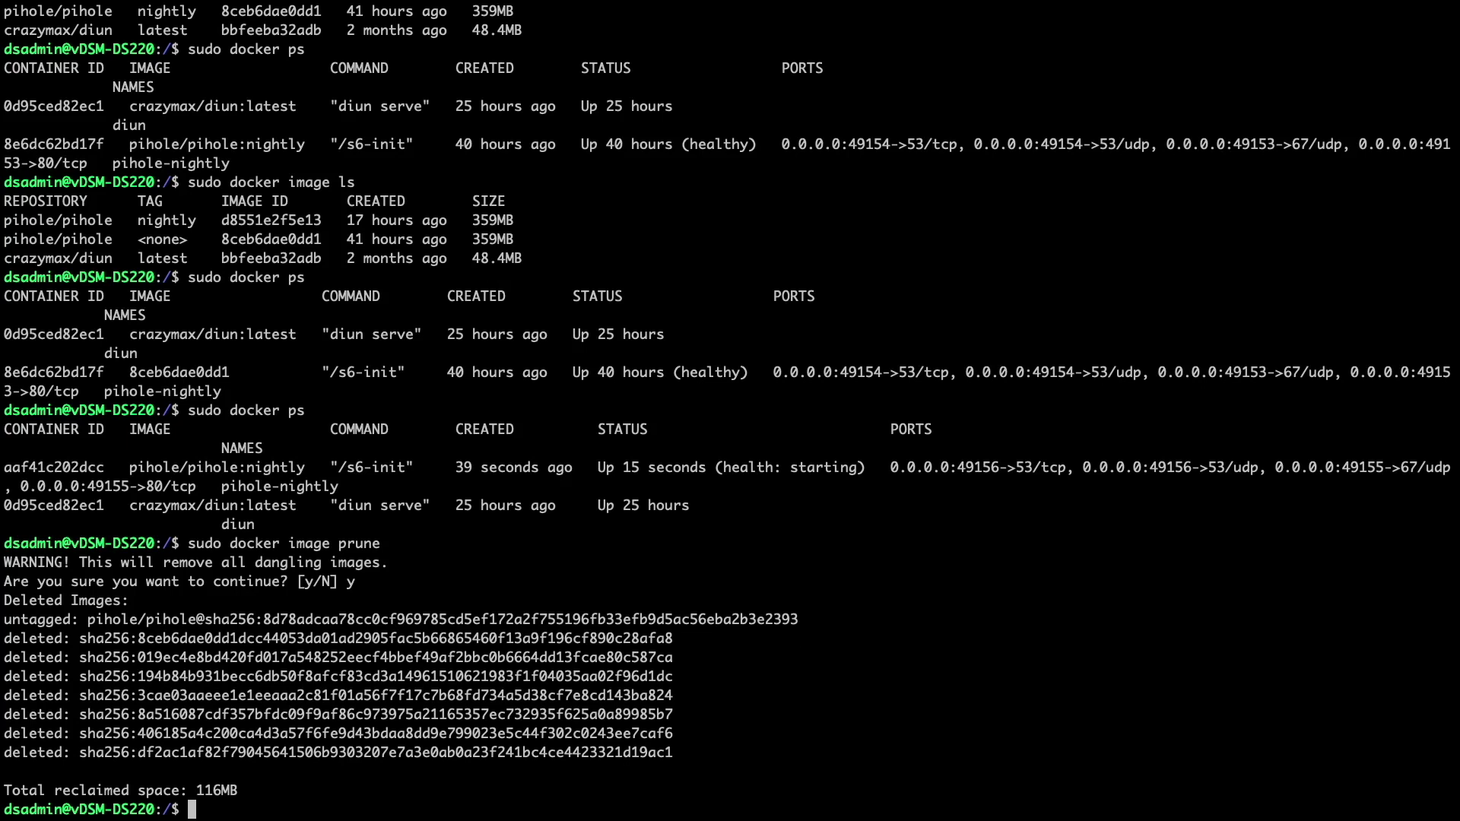
- Rerun sudo docker image ls to confirm only nightly d8551e2f5e13 and diun images remain
{"action": "key", "text": "Up"}
{"action": "key", "text": "Up"}
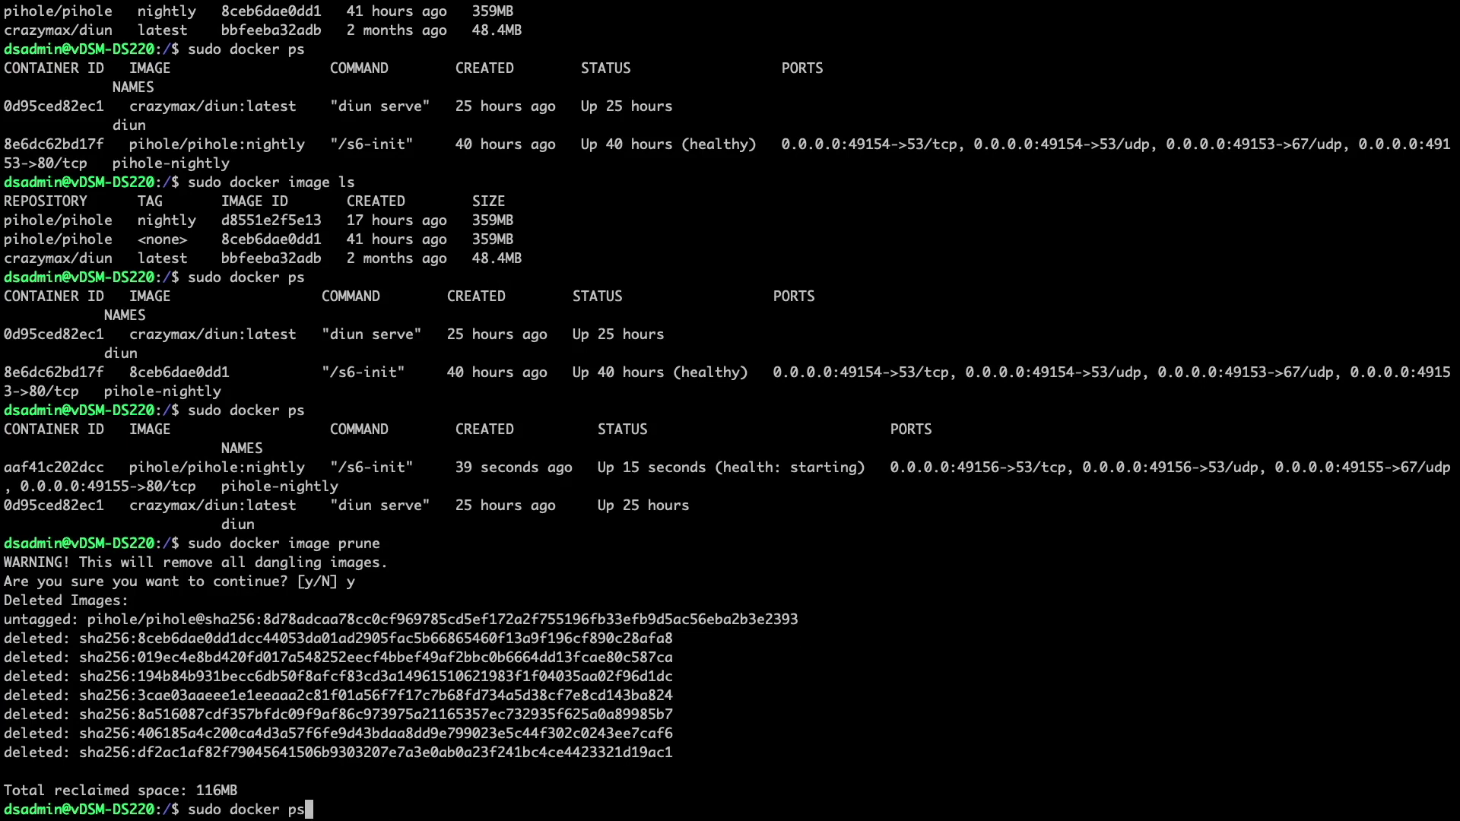
{"action": "key", "text": "Up"}
{"action": "key", "text": "Return"}
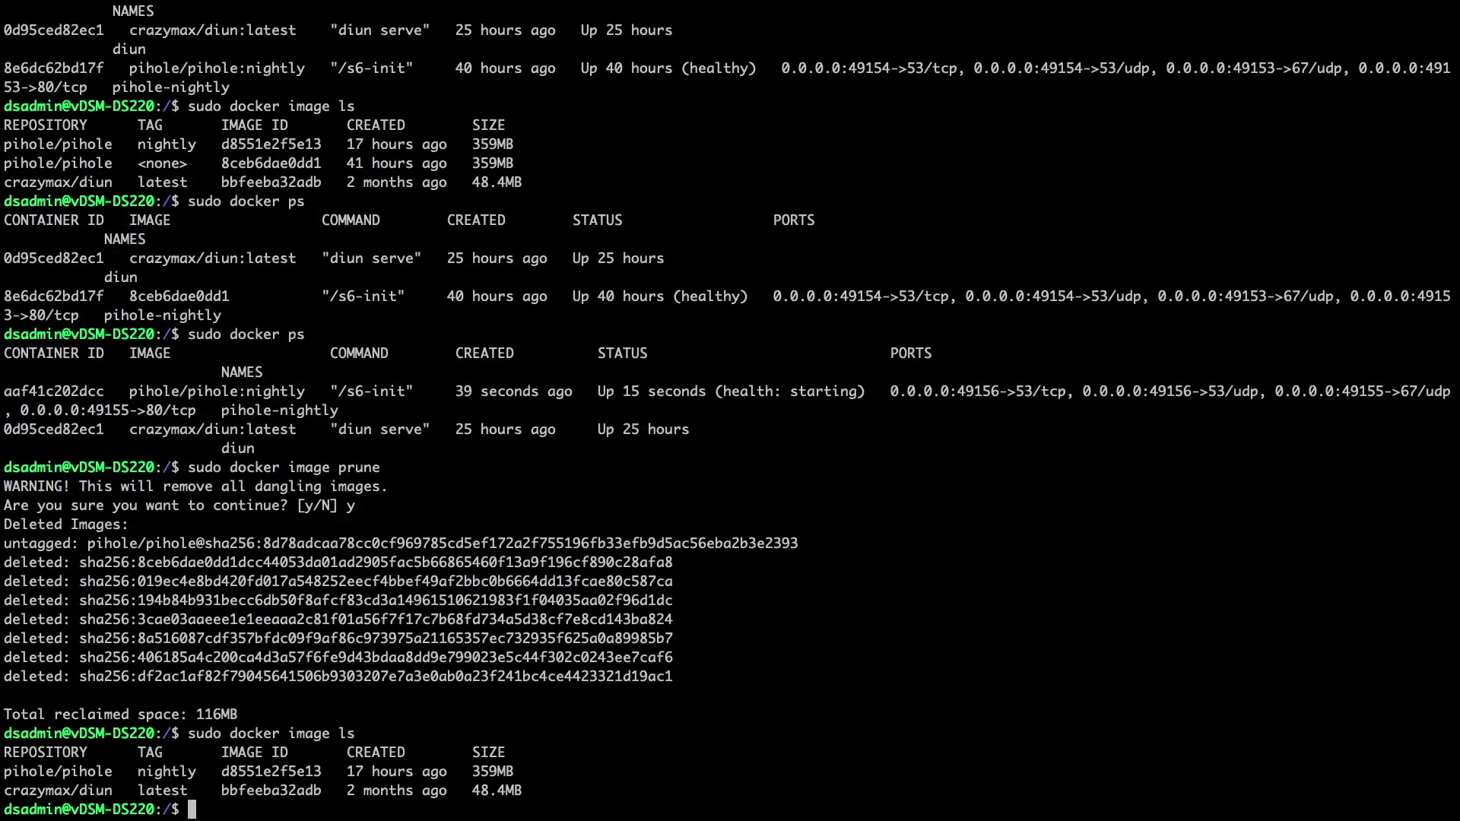